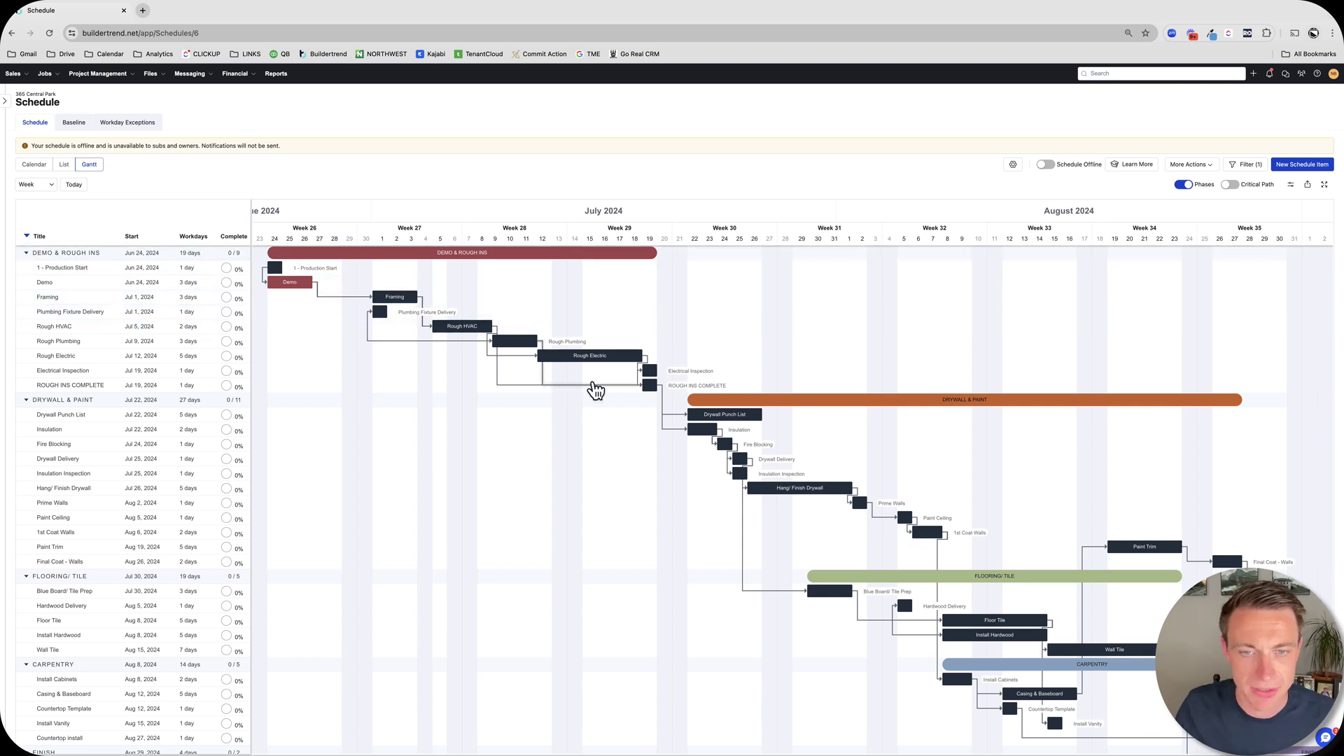
# Step: Inspect the Finish Plumbing schedule item's details, then close them
pyautogui.moveTo(591, 366)
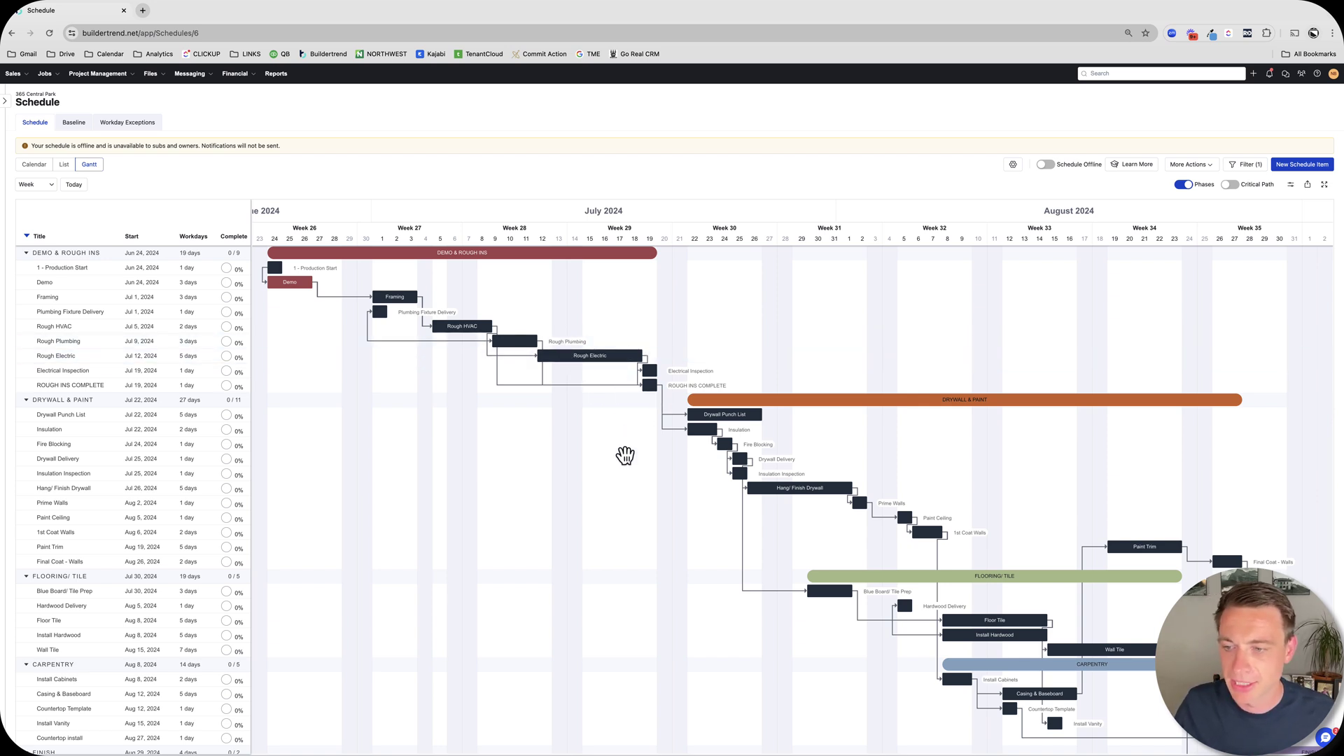
pyautogui.hscroll(5, 703, 575)
pyautogui.scroll(-1, 704, 575)
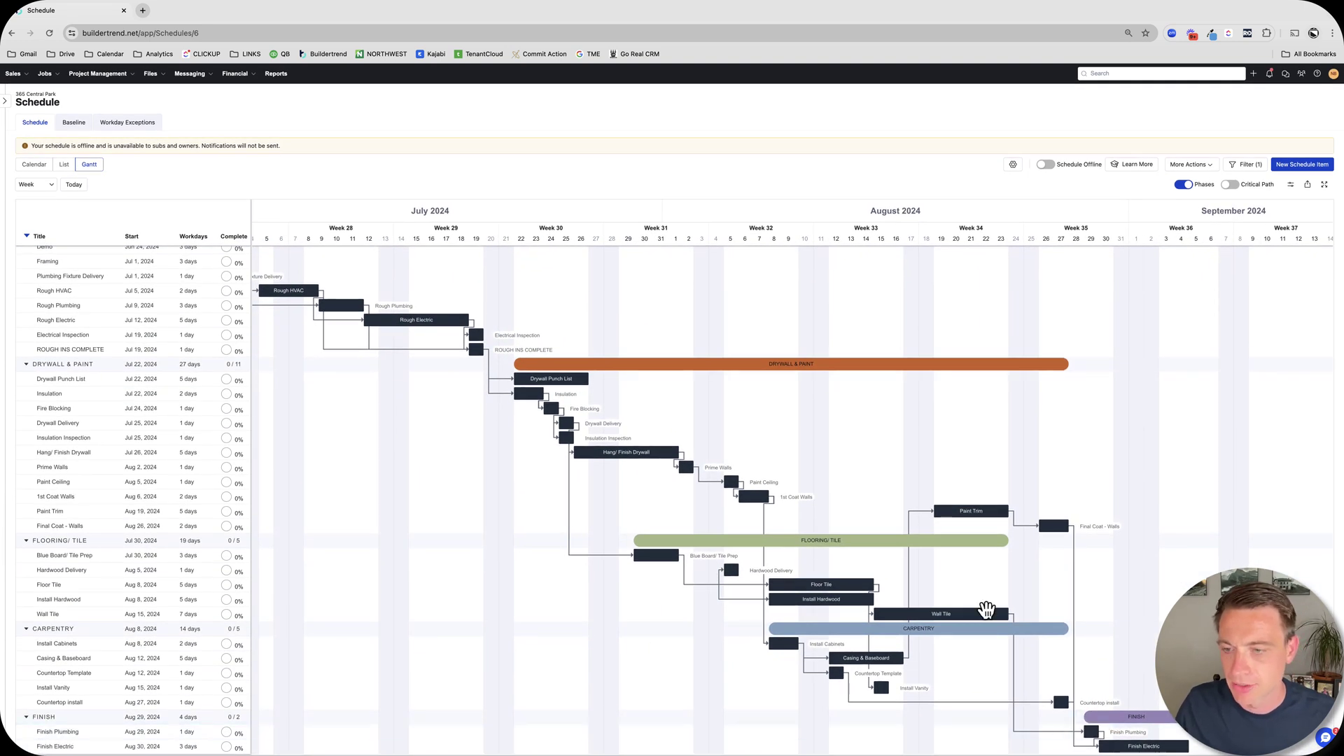
pyautogui.moveTo(1094, 739)
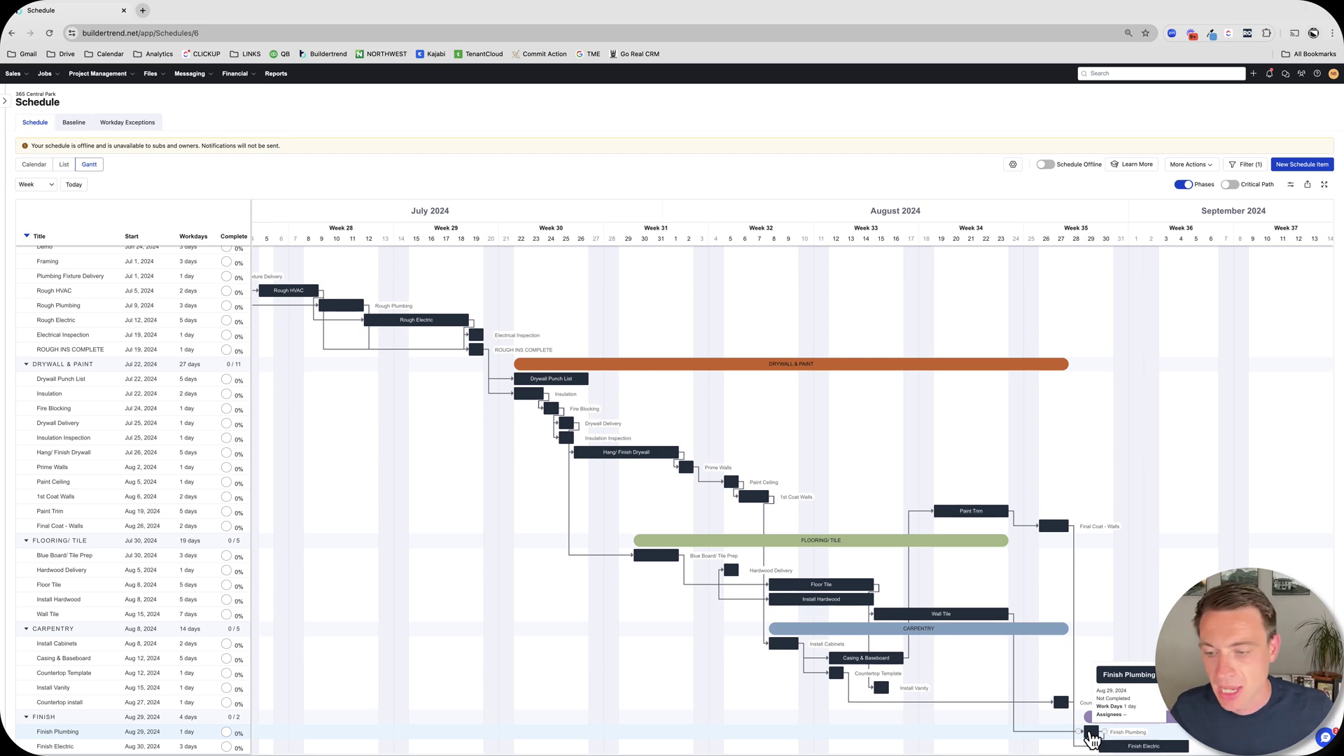
pyautogui.click(1092, 735)
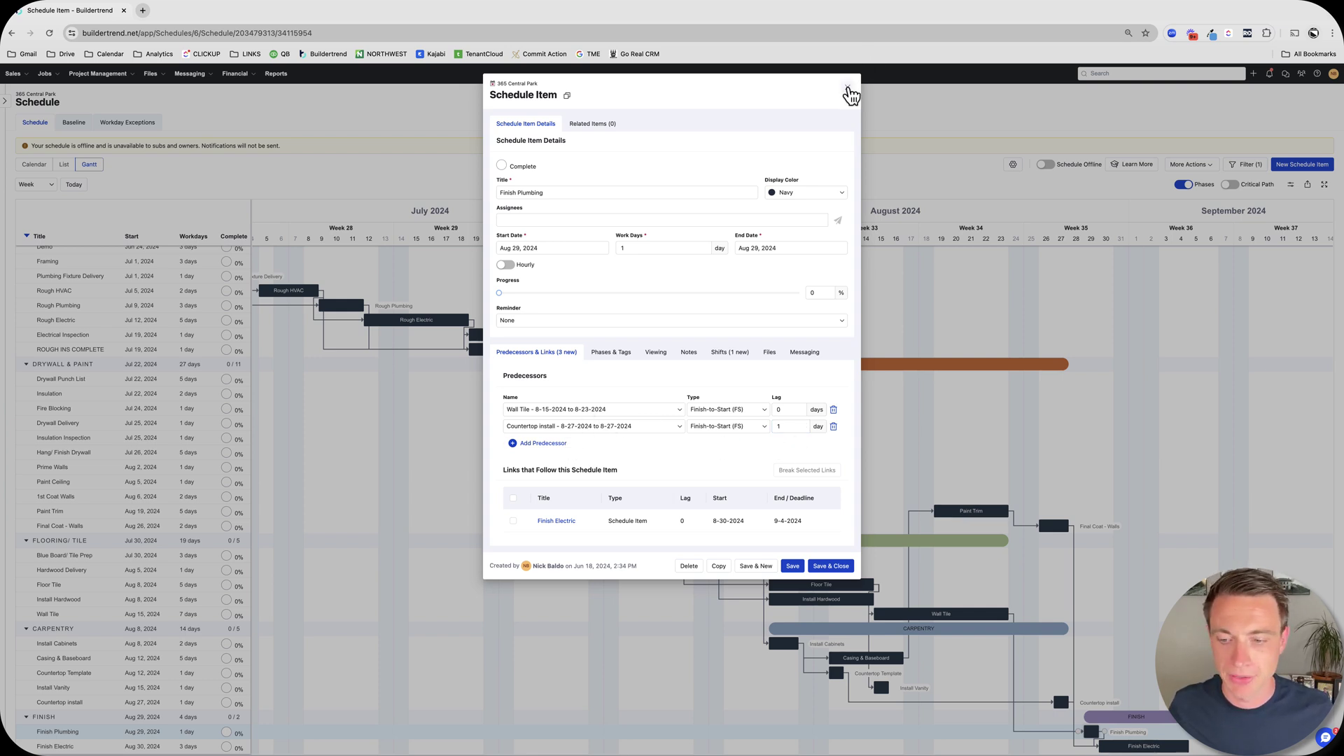
pyautogui.click(848, 88)
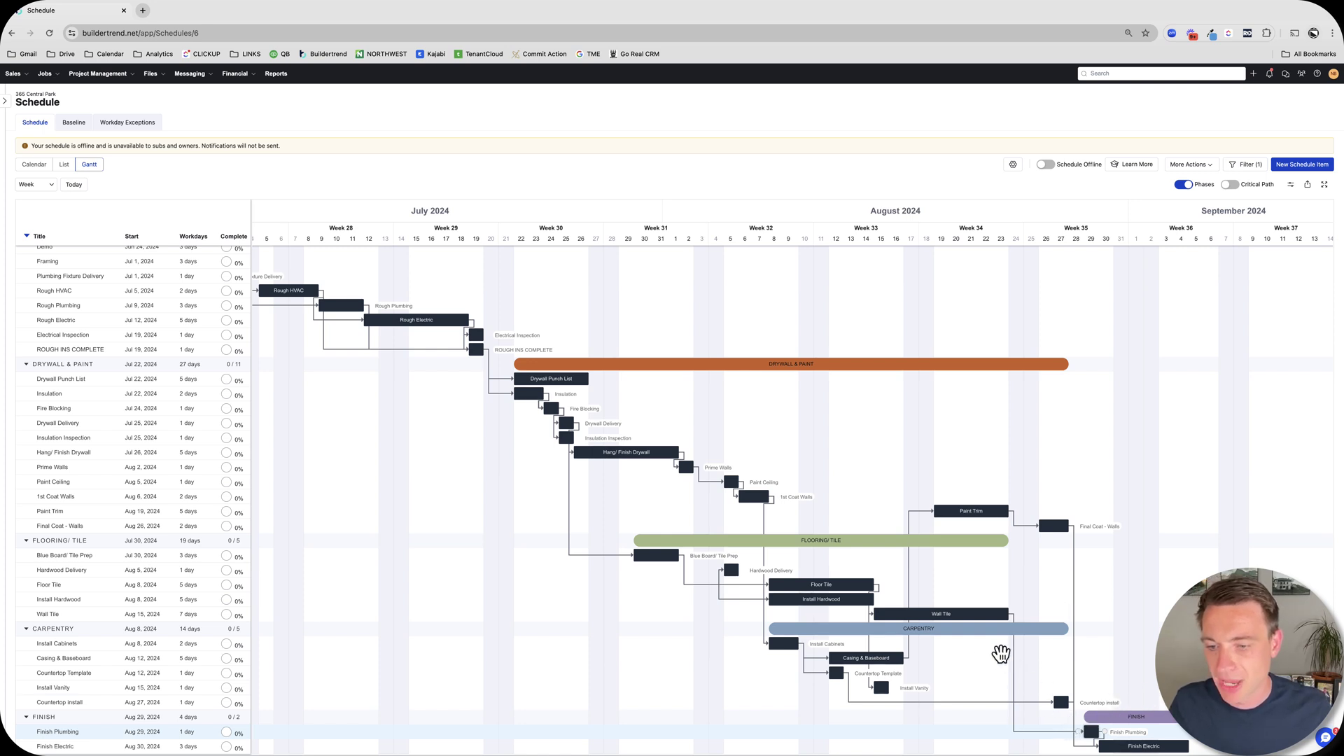
# Step: Drag Wall Tile into late August to shift dependents, then back to start Aug 12 spanning 7 days
pyautogui.moveTo(957, 616); pyautogui.dragTo(1119, 619)
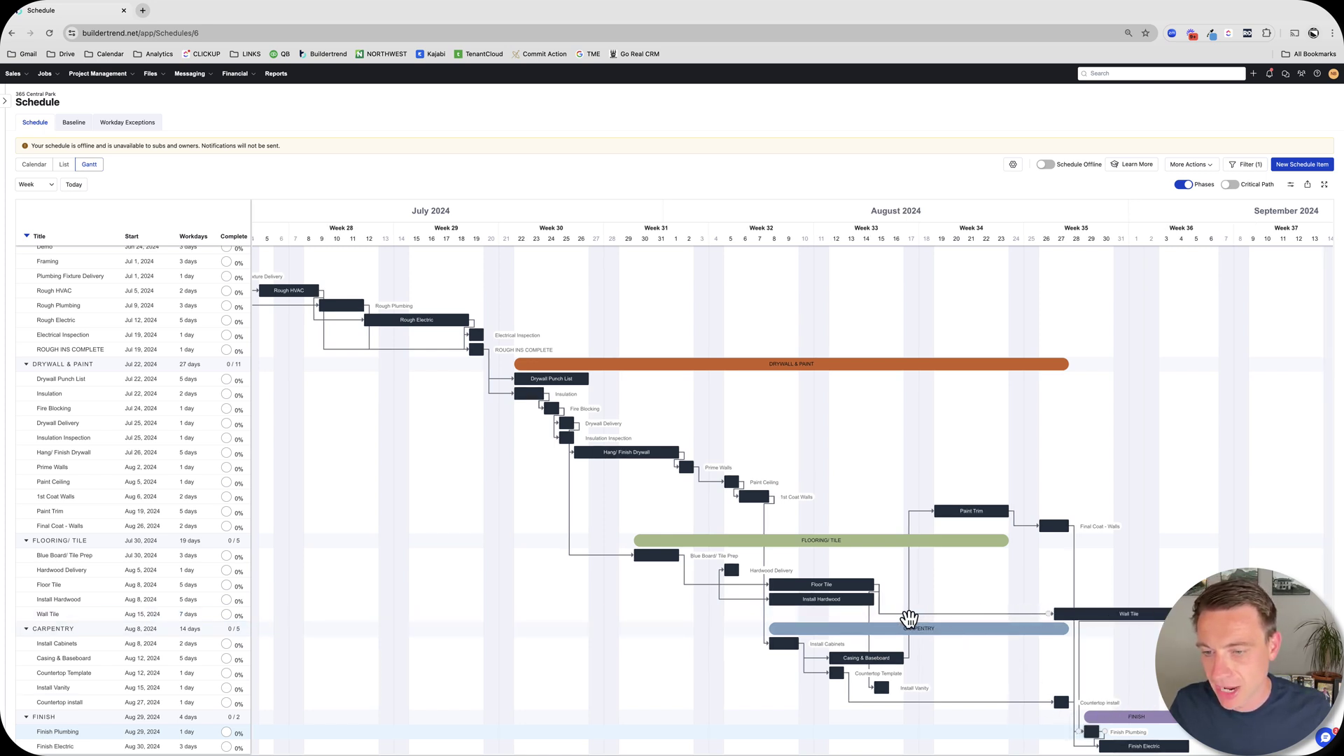
pyautogui.moveTo(886, 619); pyautogui.dragTo(1115, 615)
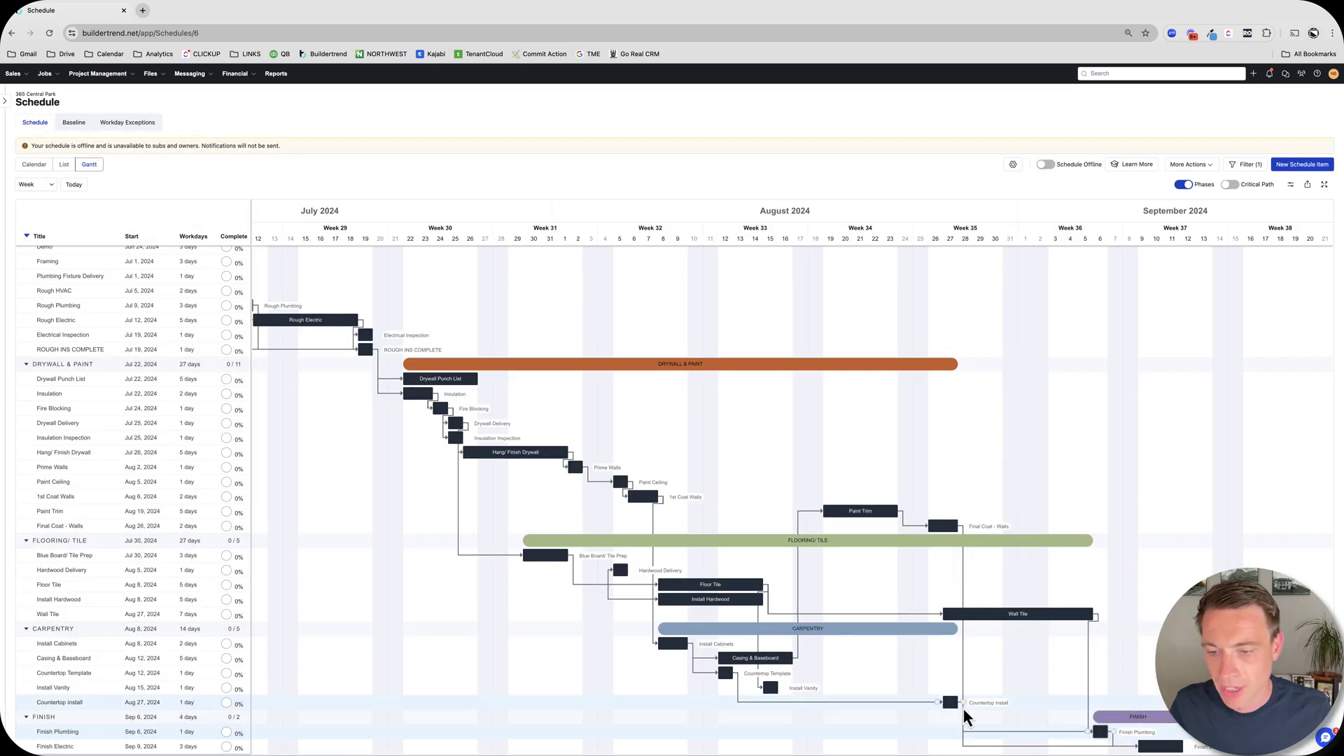
pyautogui.moveTo(1038, 616); pyautogui.dragTo(810, 633)
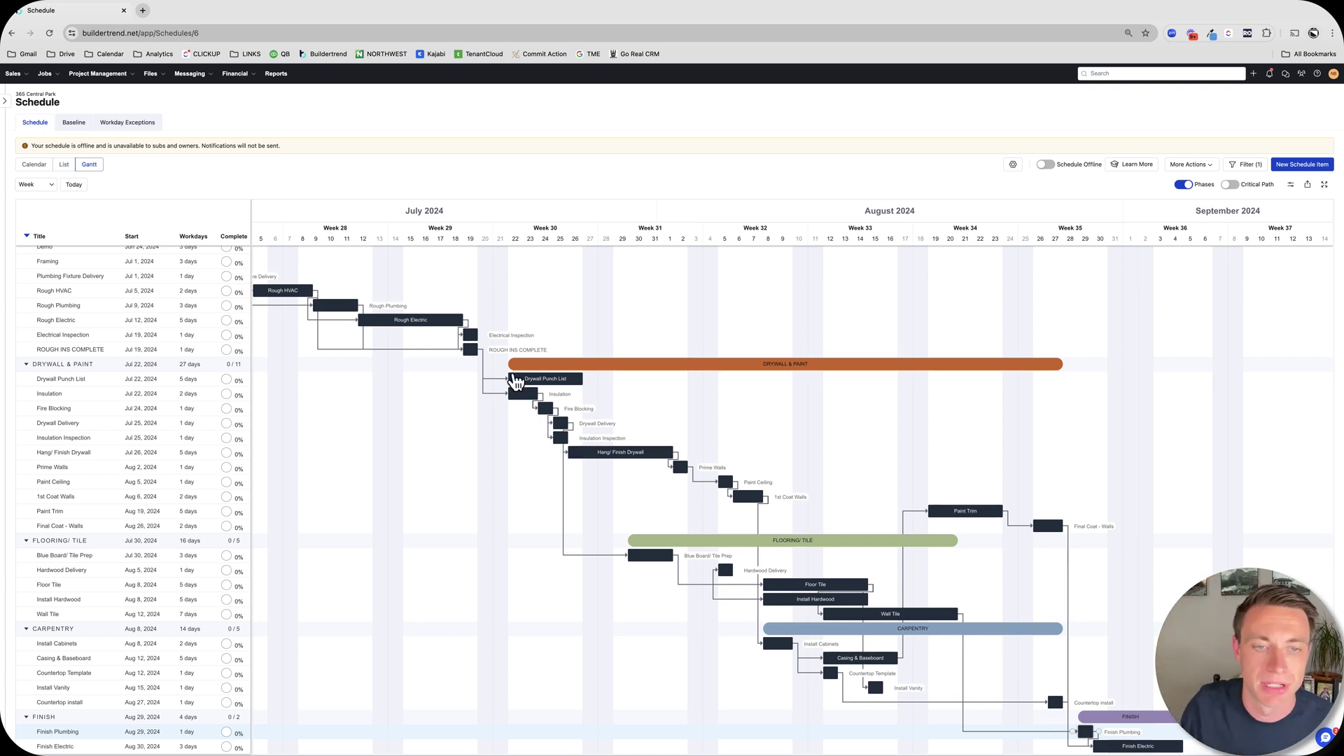
pyautogui.moveTo(469, 356)
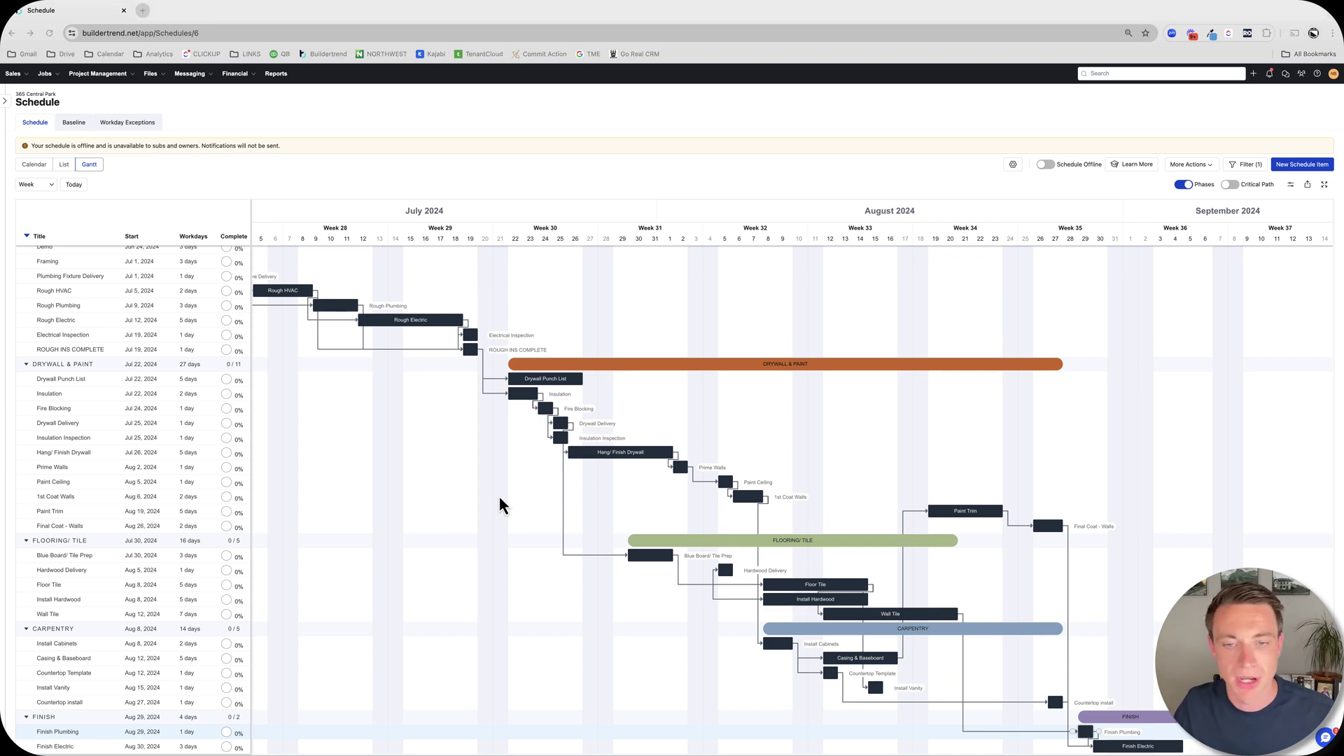
pyautogui.moveTo(477, 501); pyautogui.dragTo(490, 498)
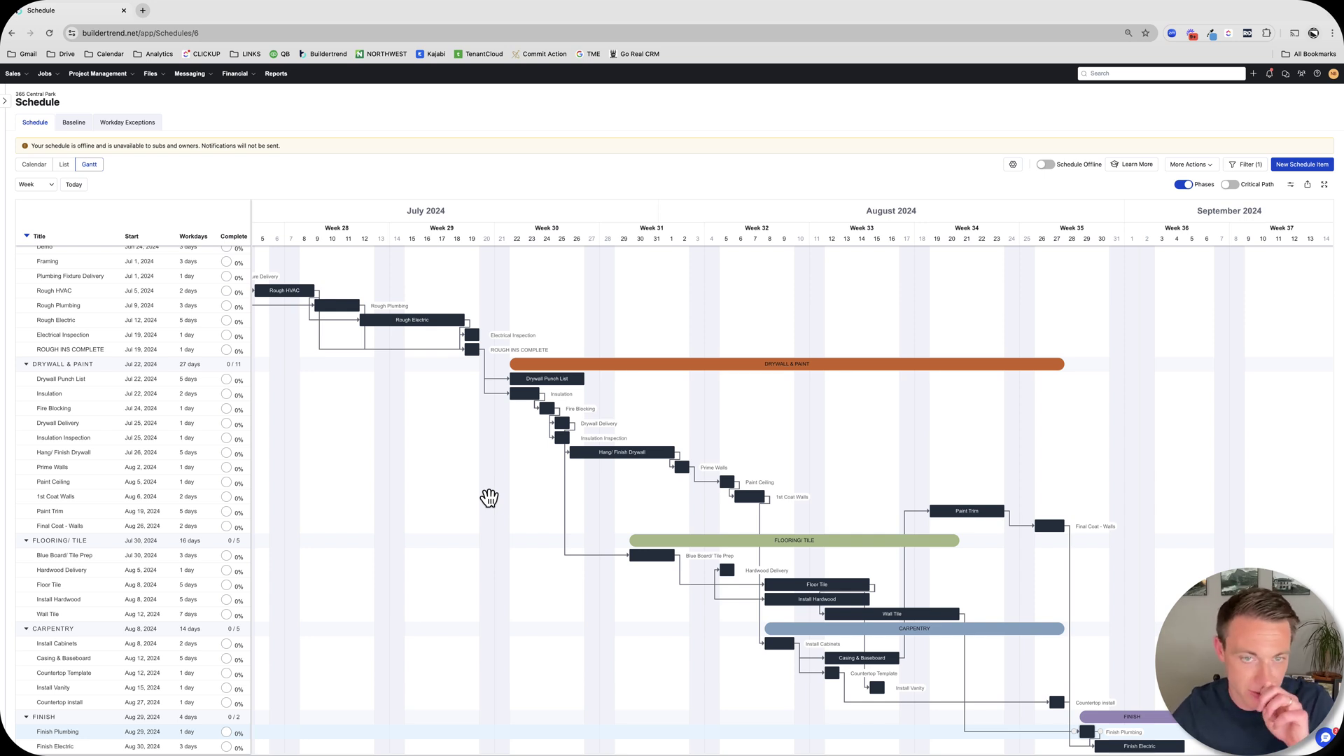
# Step: Retag Plumbing Fixture Delivery from MILESTONE to Delivery and save it
pyautogui.scroll(1, 487, 494)
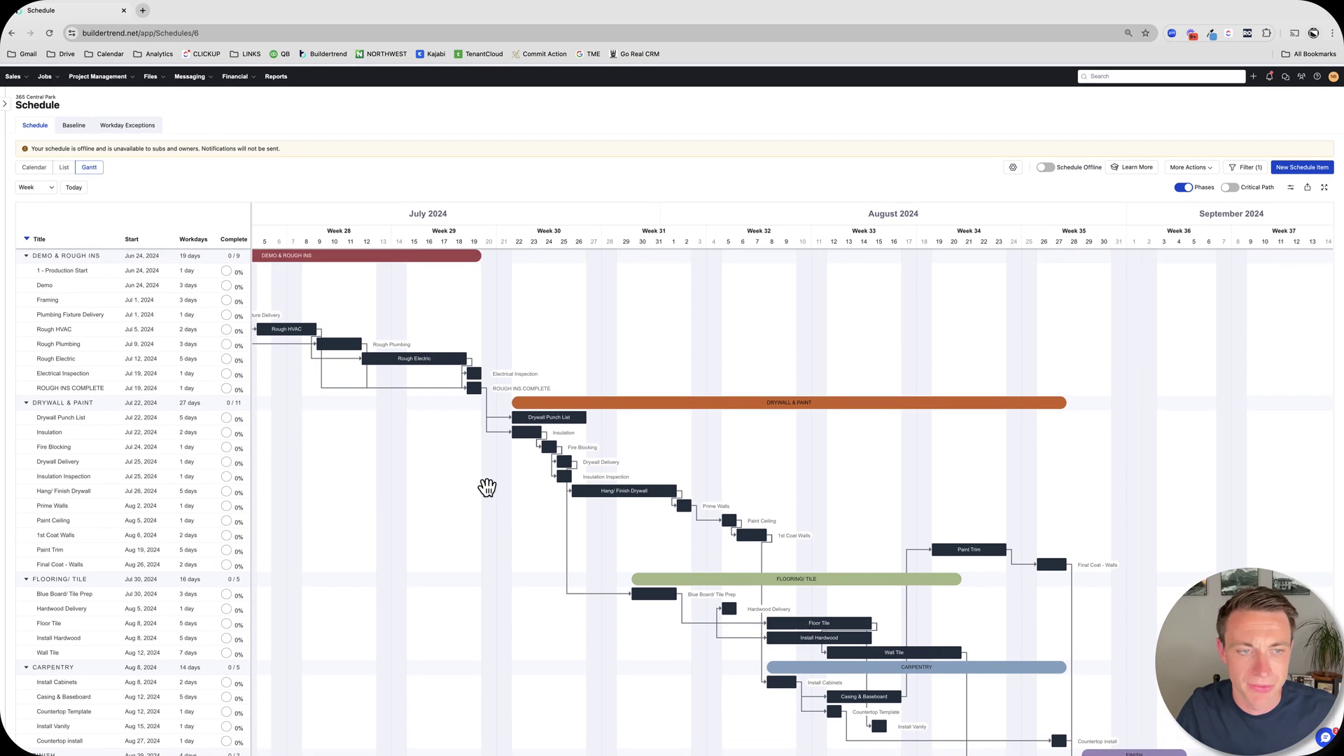
pyautogui.hscroll(-1, 484, 489)
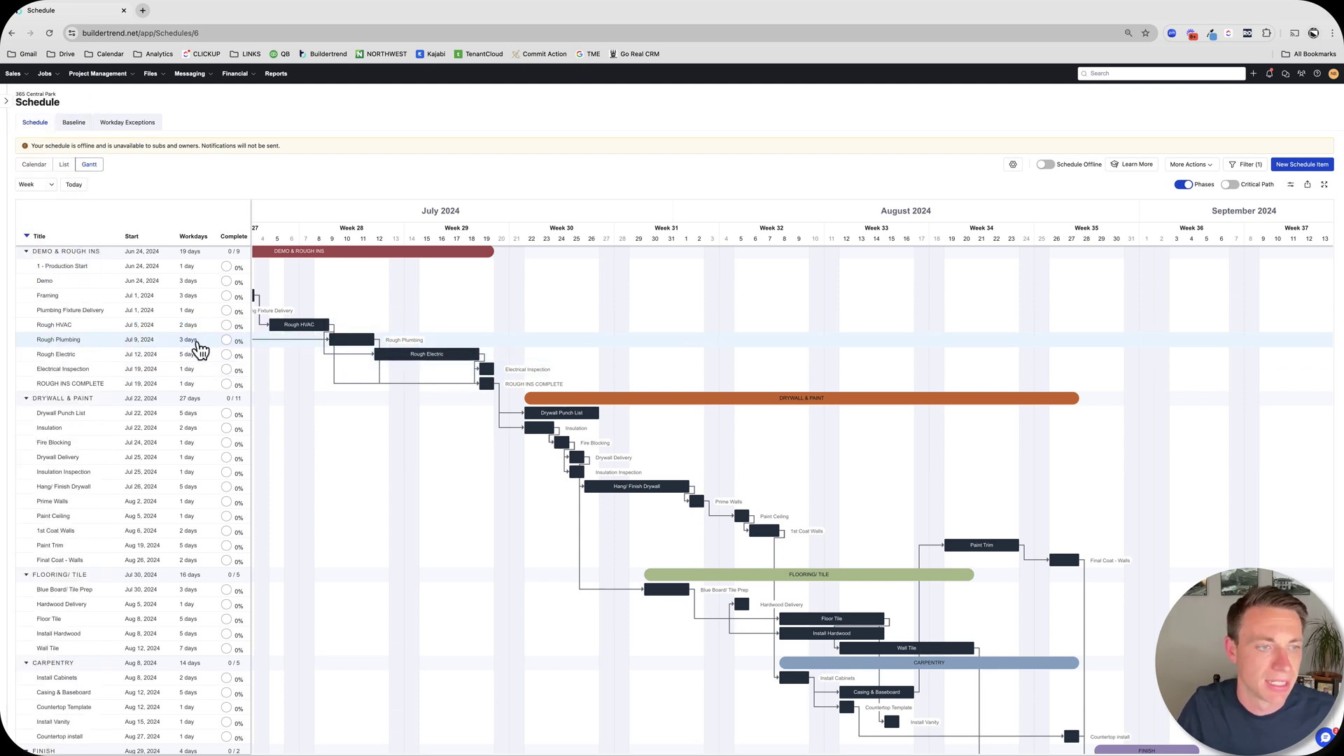
pyautogui.click(73, 313)
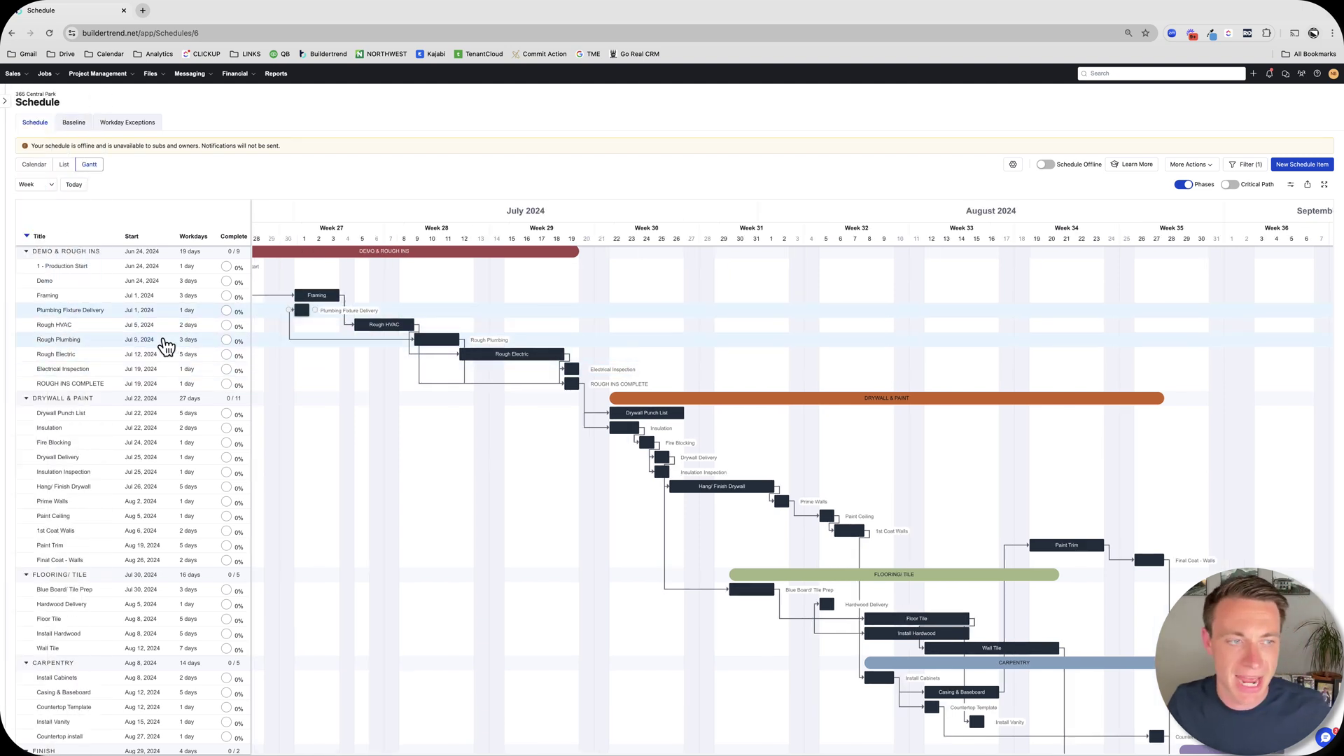
pyautogui.click(301, 313)
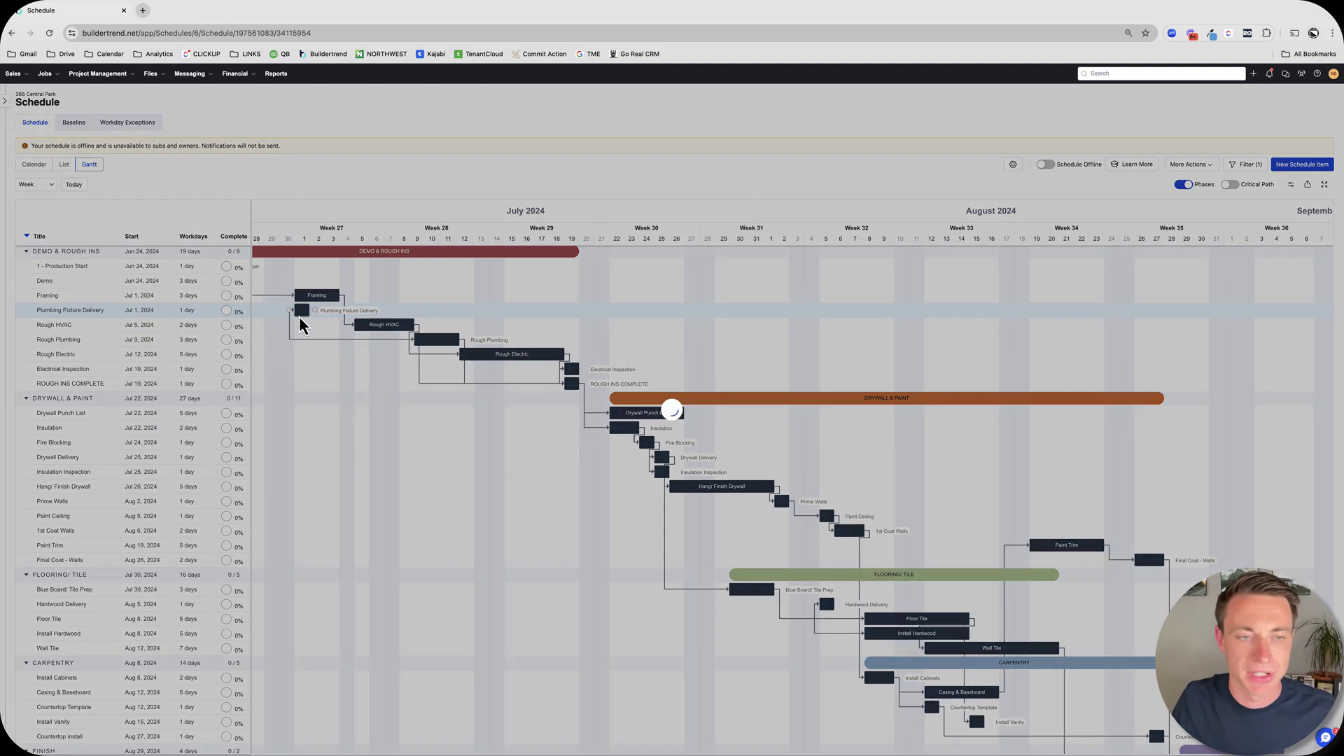
pyautogui.click(625, 355)
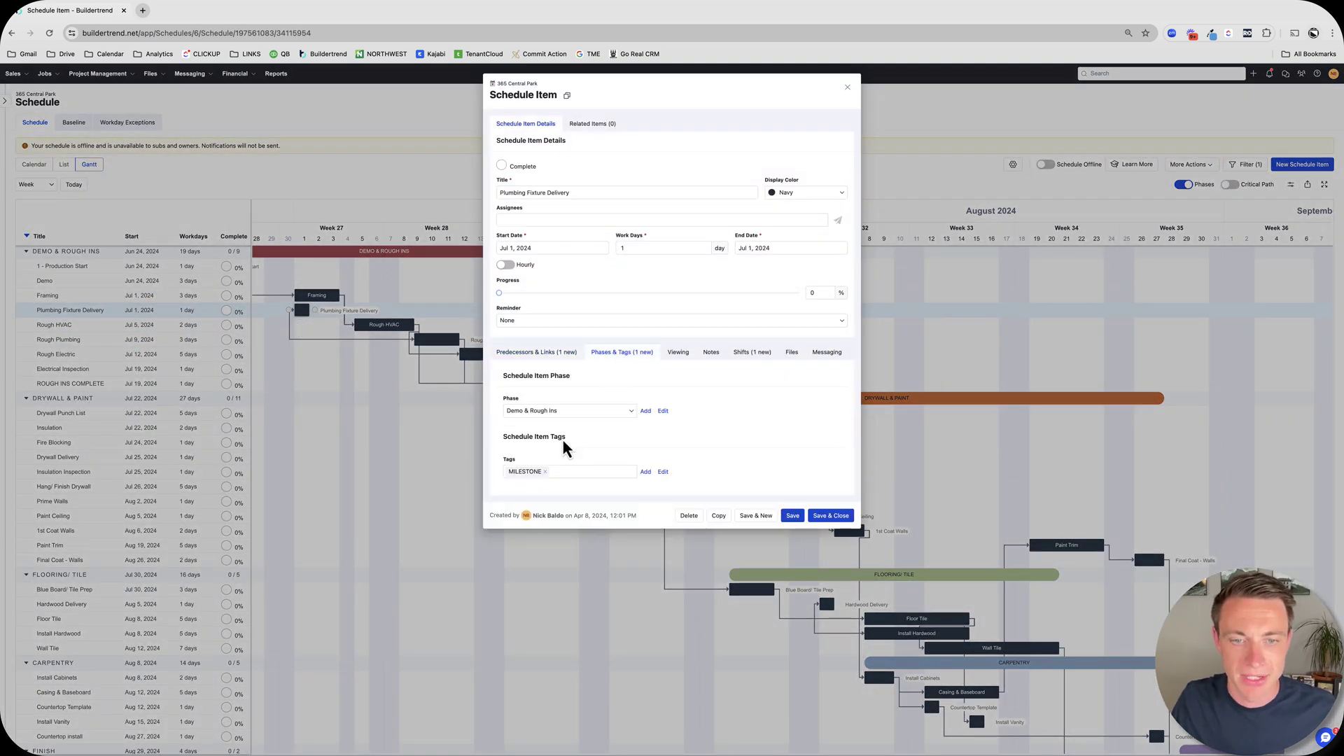
pyautogui.click(561, 472)
pyautogui.click(546, 471)
pyautogui.click(570, 473)
pyautogui.click(536, 506)
pyautogui.click(821, 516)
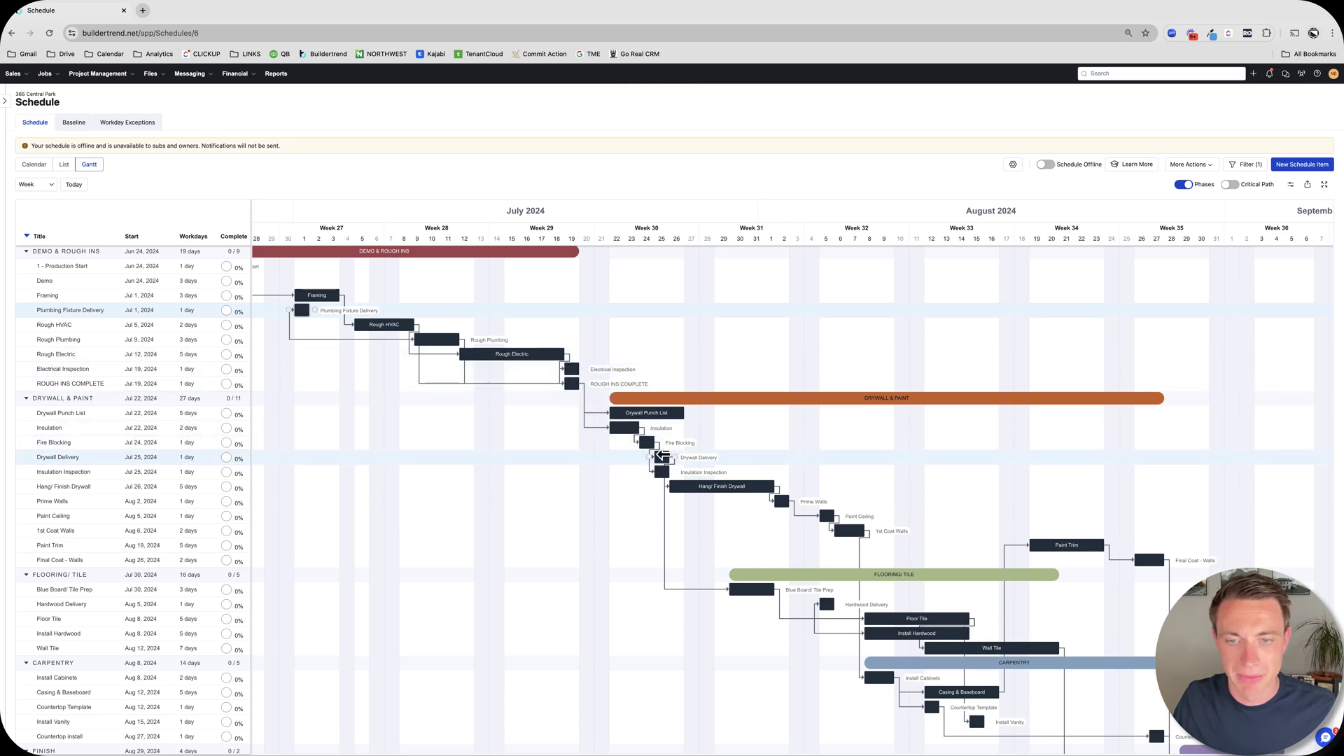
# Step: Review the tags on Drywall Delivery and Hardwood Delivery, then bring up the schedule filter
pyautogui.click(661, 457)
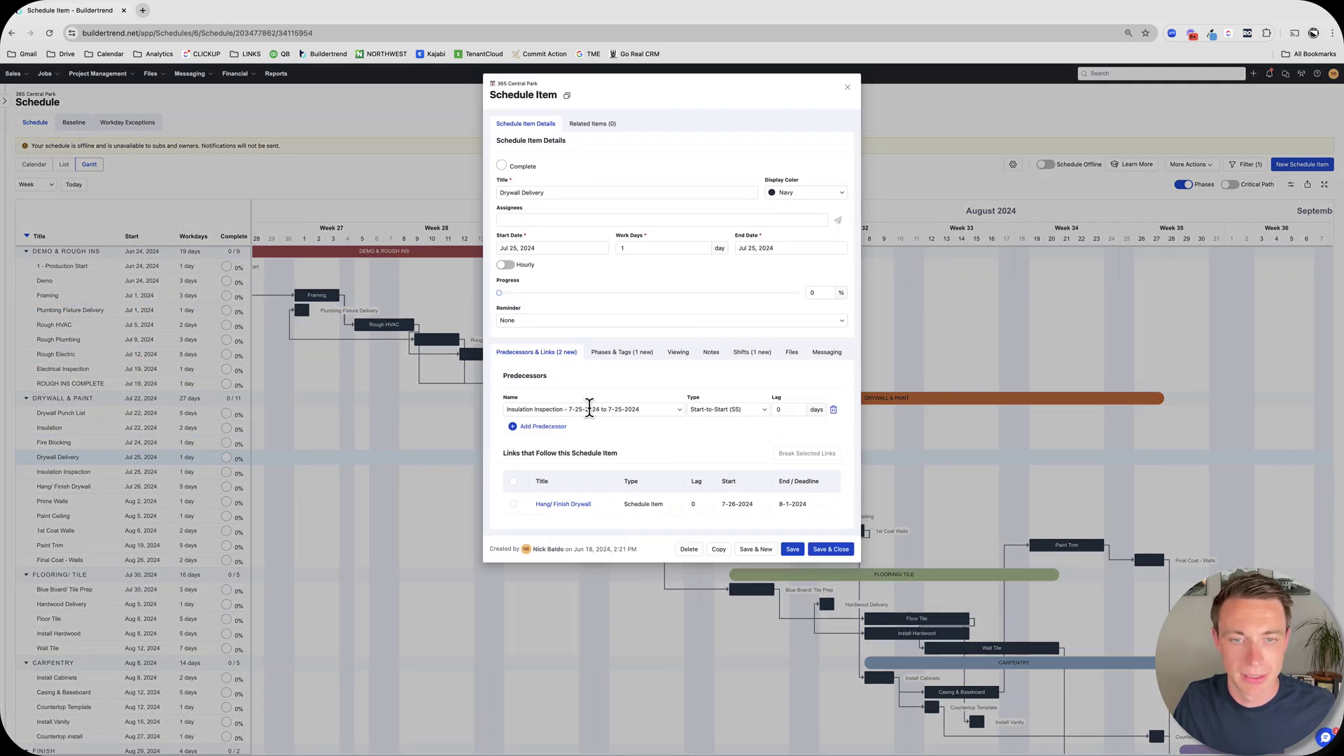
pyautogui.click(606, 353)
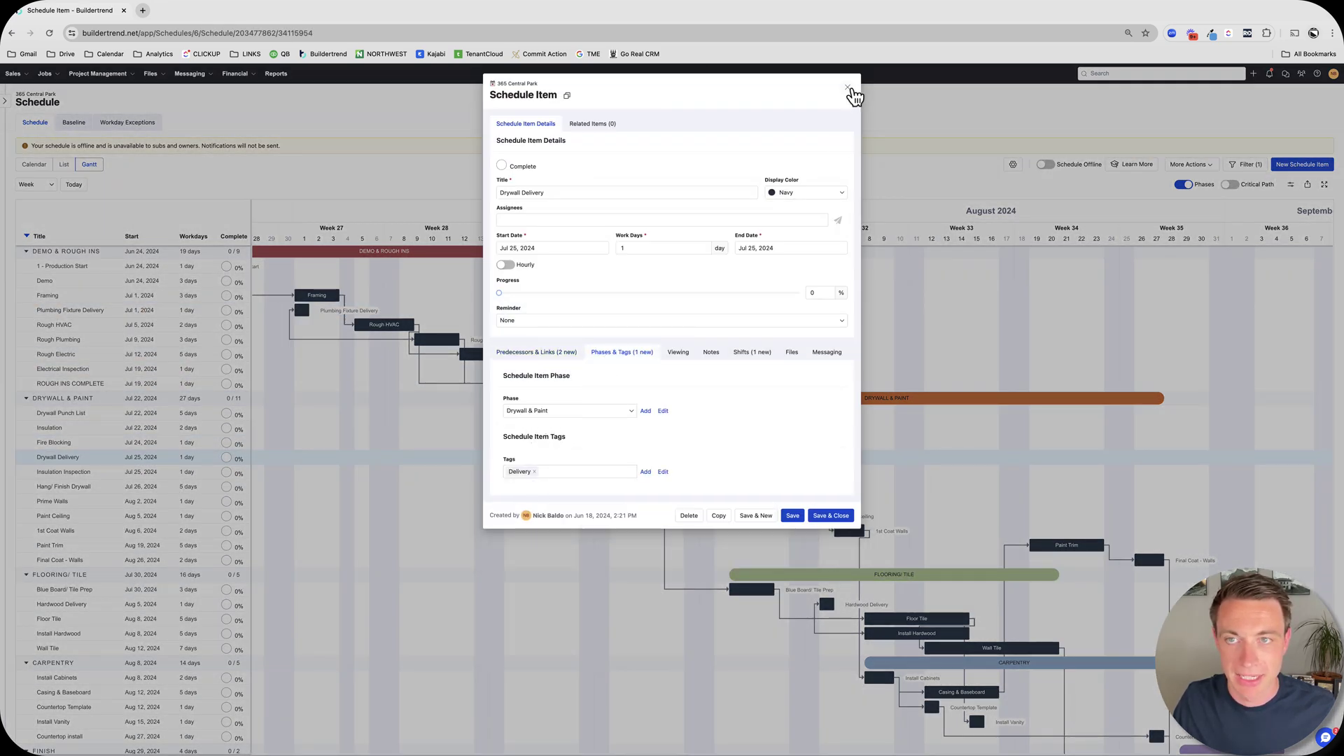
pyautogui.click(847, 88)
pyautogui.scroll(-1, 881, 604)
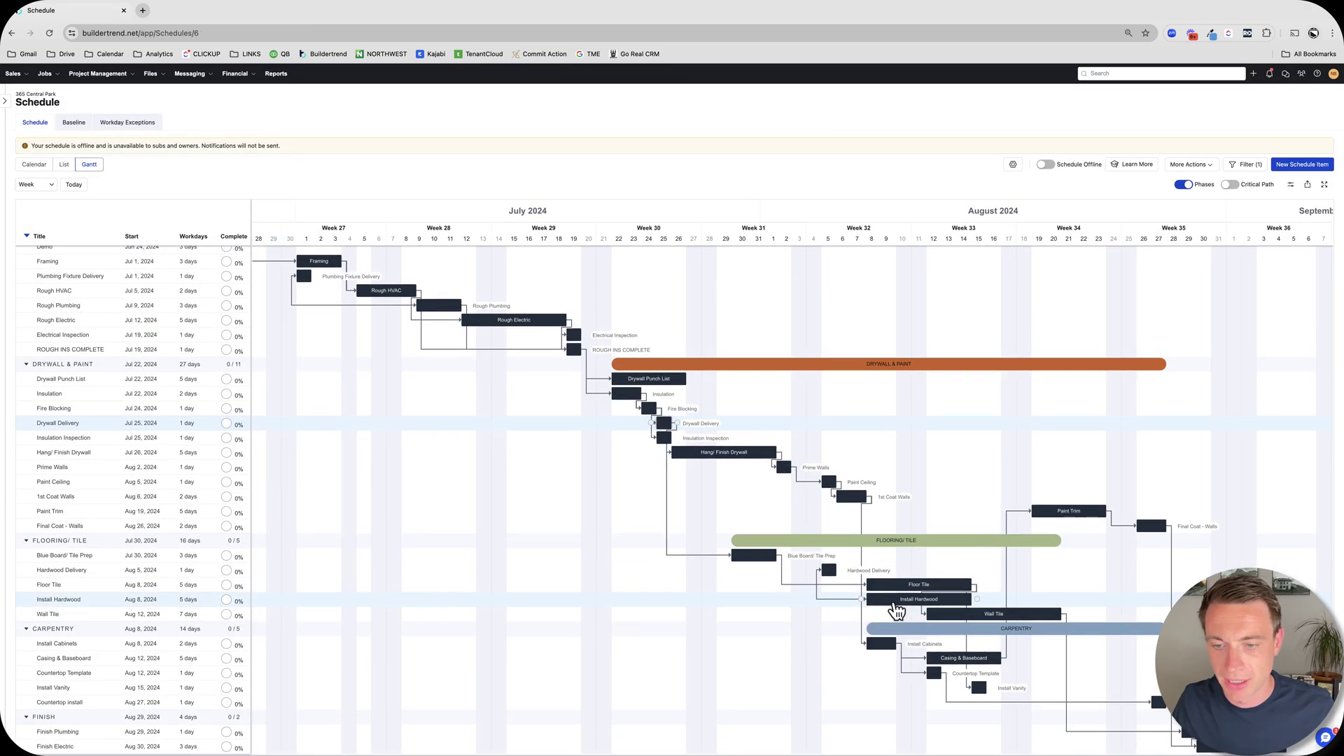
pyautogui.click(830, 574)
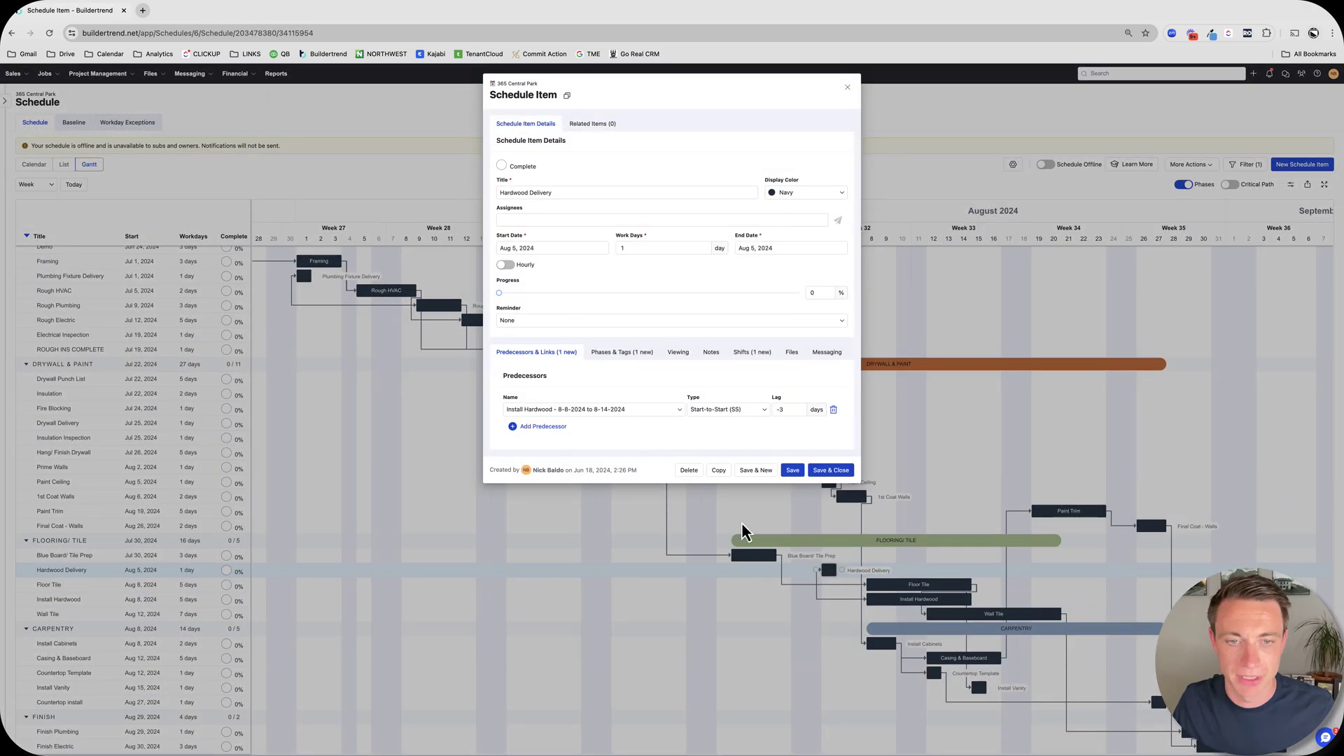
pyautogui.click(610, 354)
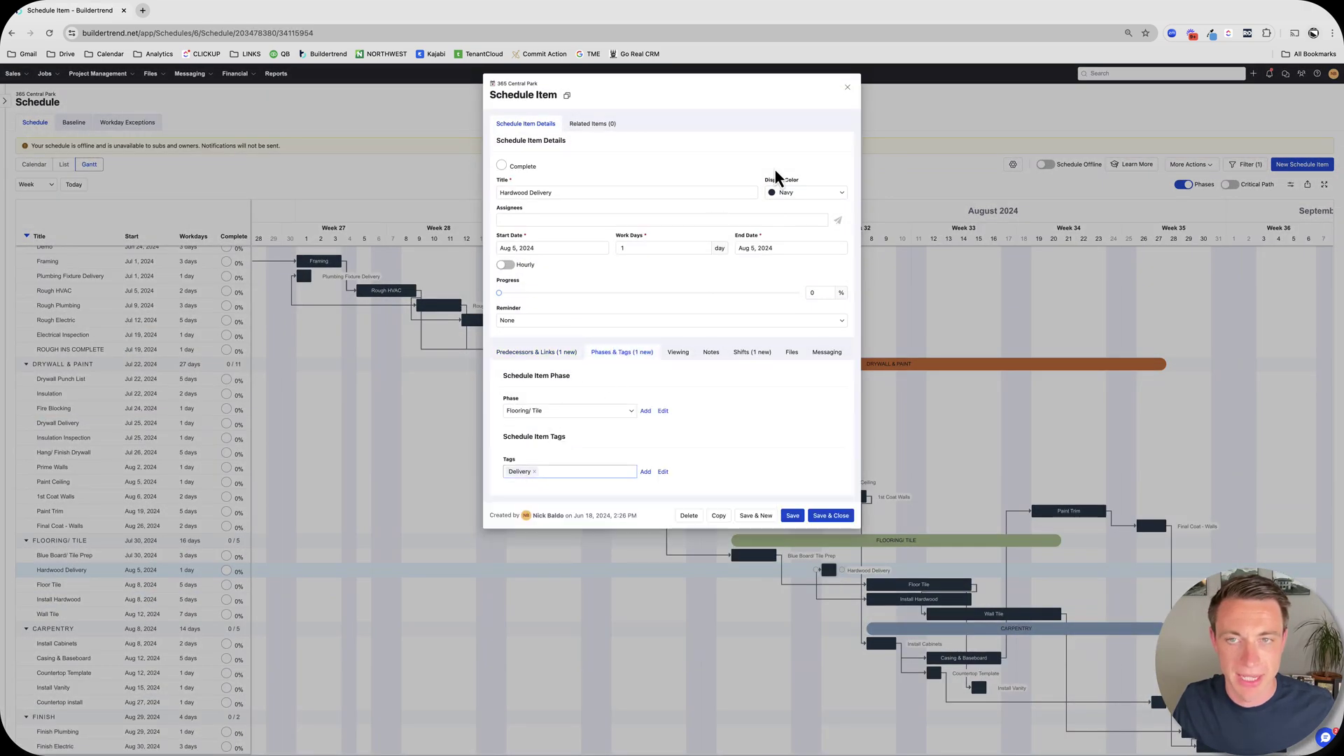
pyautogui.click(848, 89)
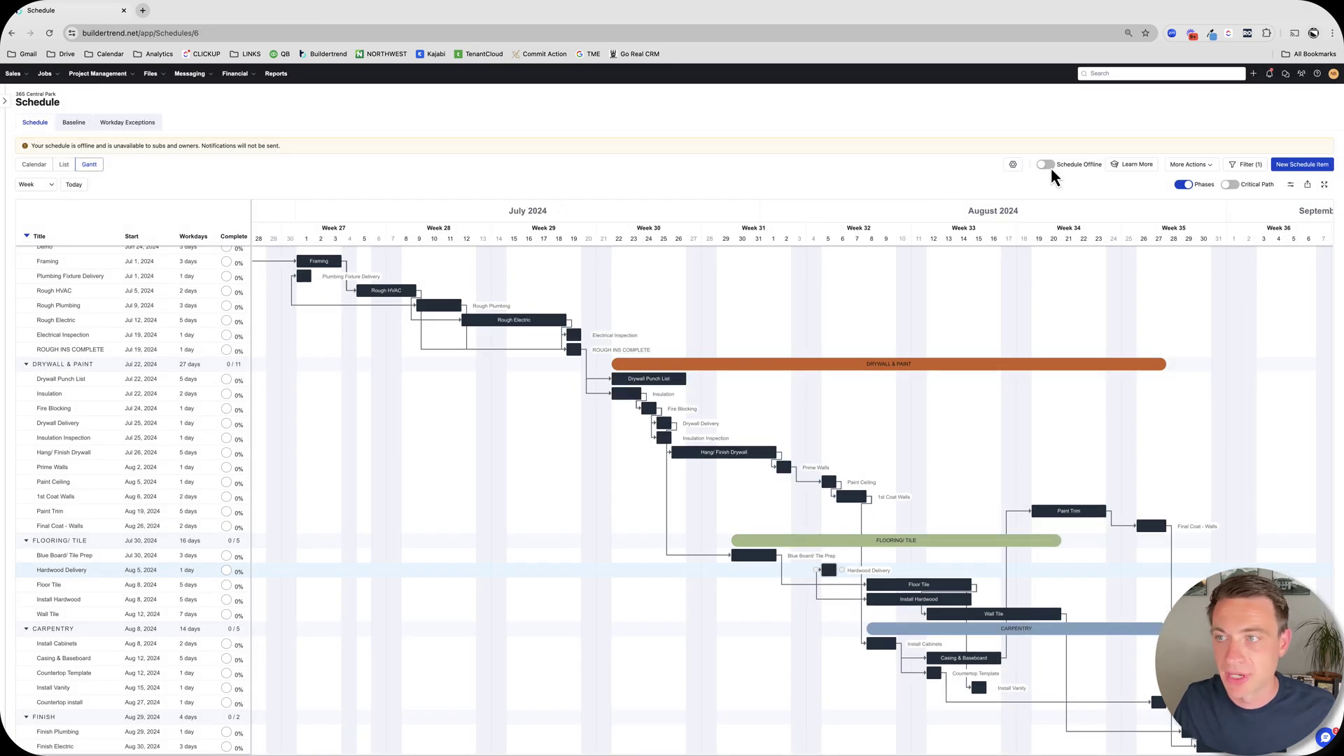
pyautogui.click(1249, 165)
# Step: Filter the Gantt schedule by the Delivery tag and close the filter panel
pyautogui.click(1255, 217)
pyautogui.click(1253, 259)
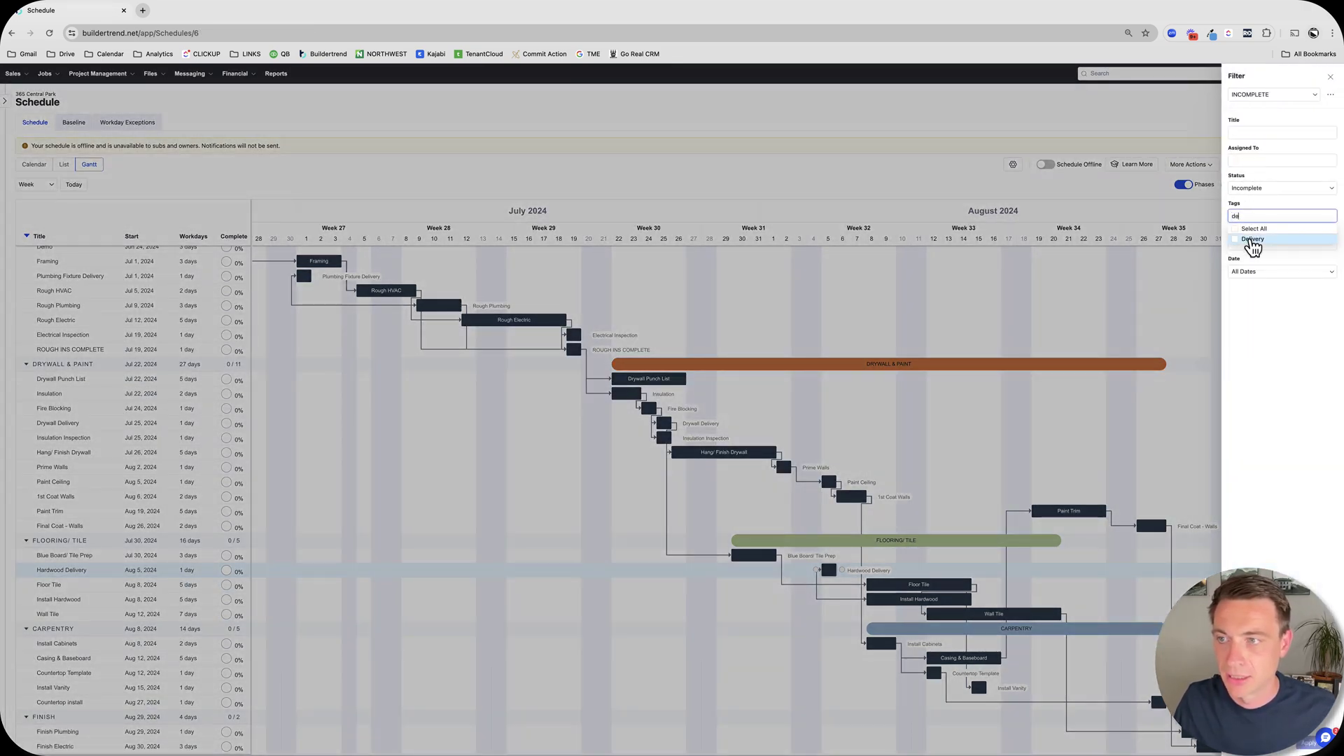
pyautogui.click(1295, 744)
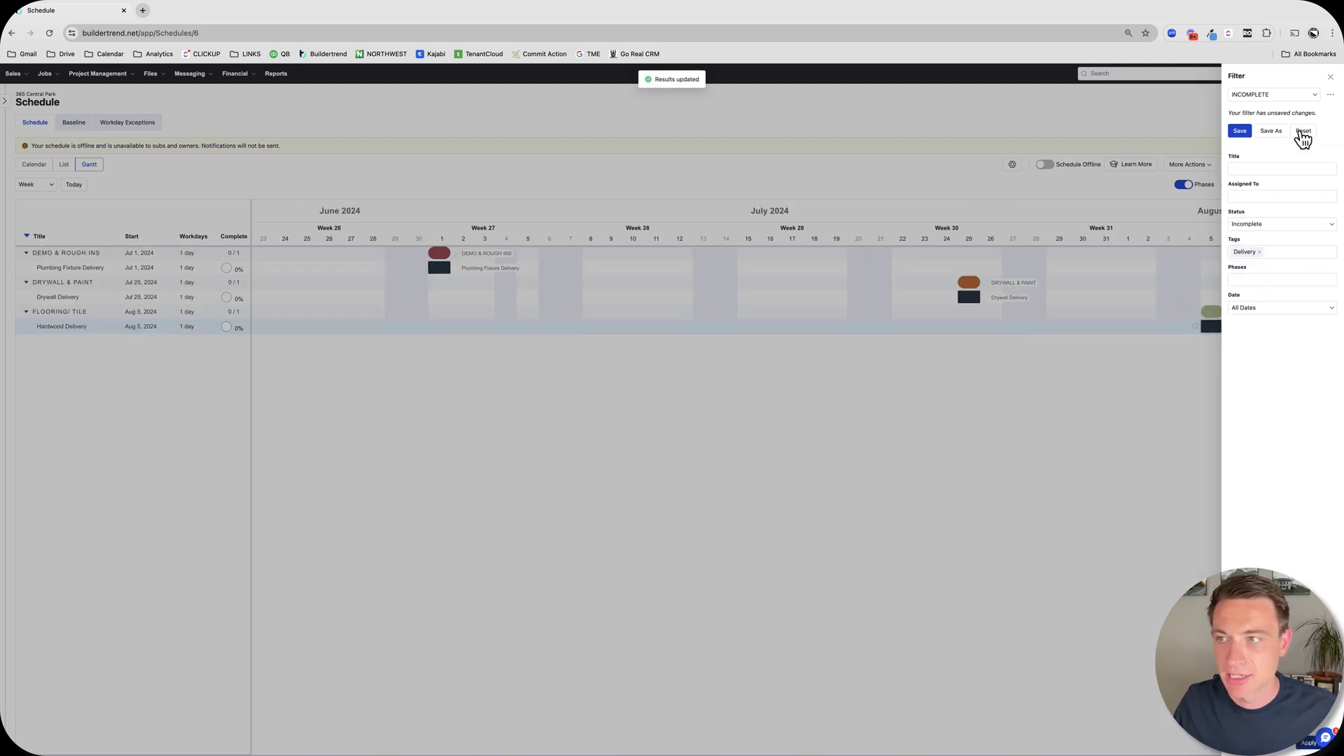
pyautogui.click(1331, 77)
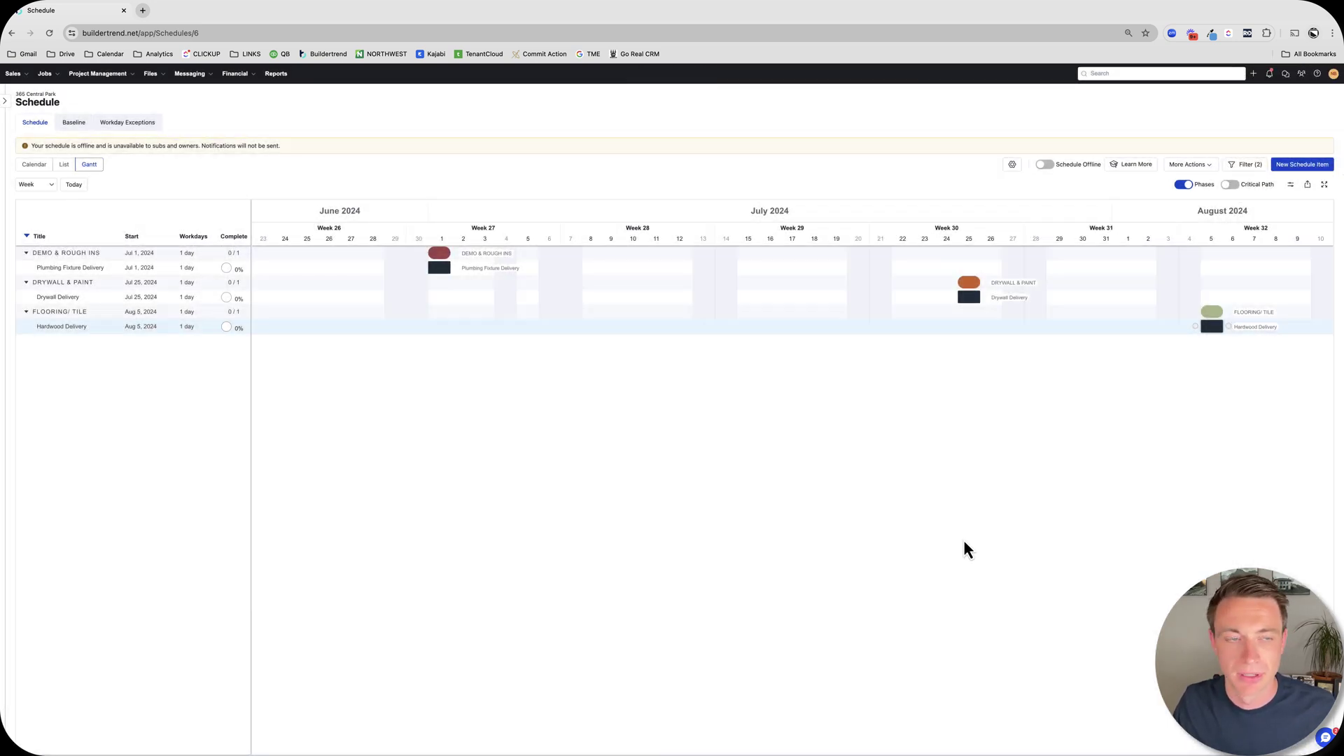
# Step: Switch to List view and apply the Delivery tag filter there too
pyautogui.click(65, 166)
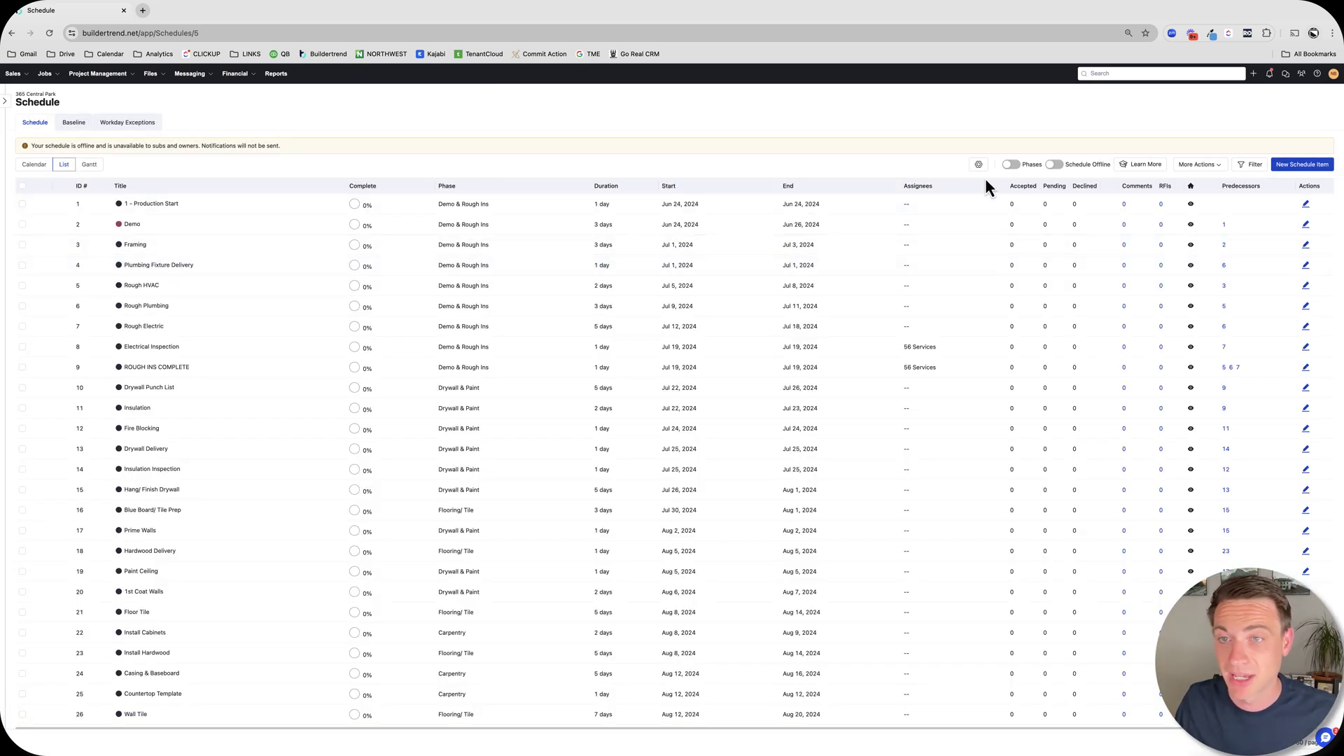
pyautogui.click(1250, 164)
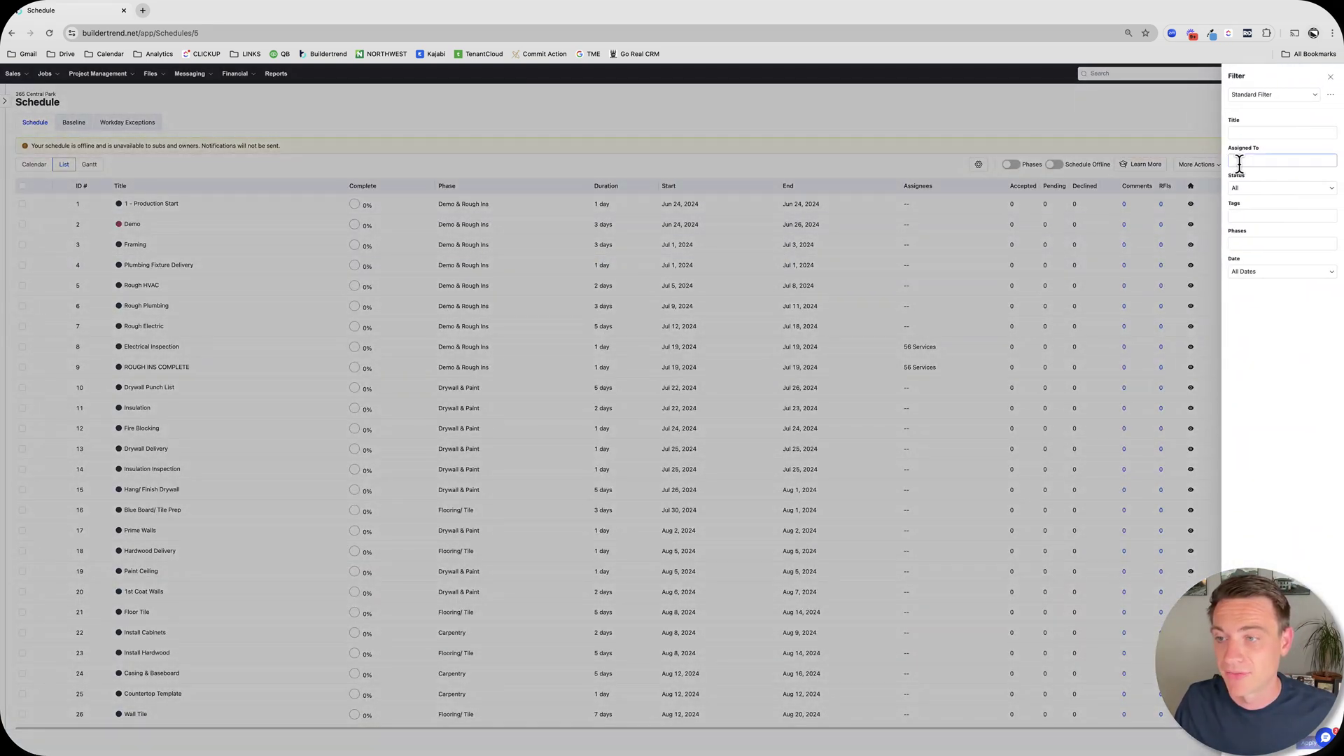
pyautogui.click(1248, 217)
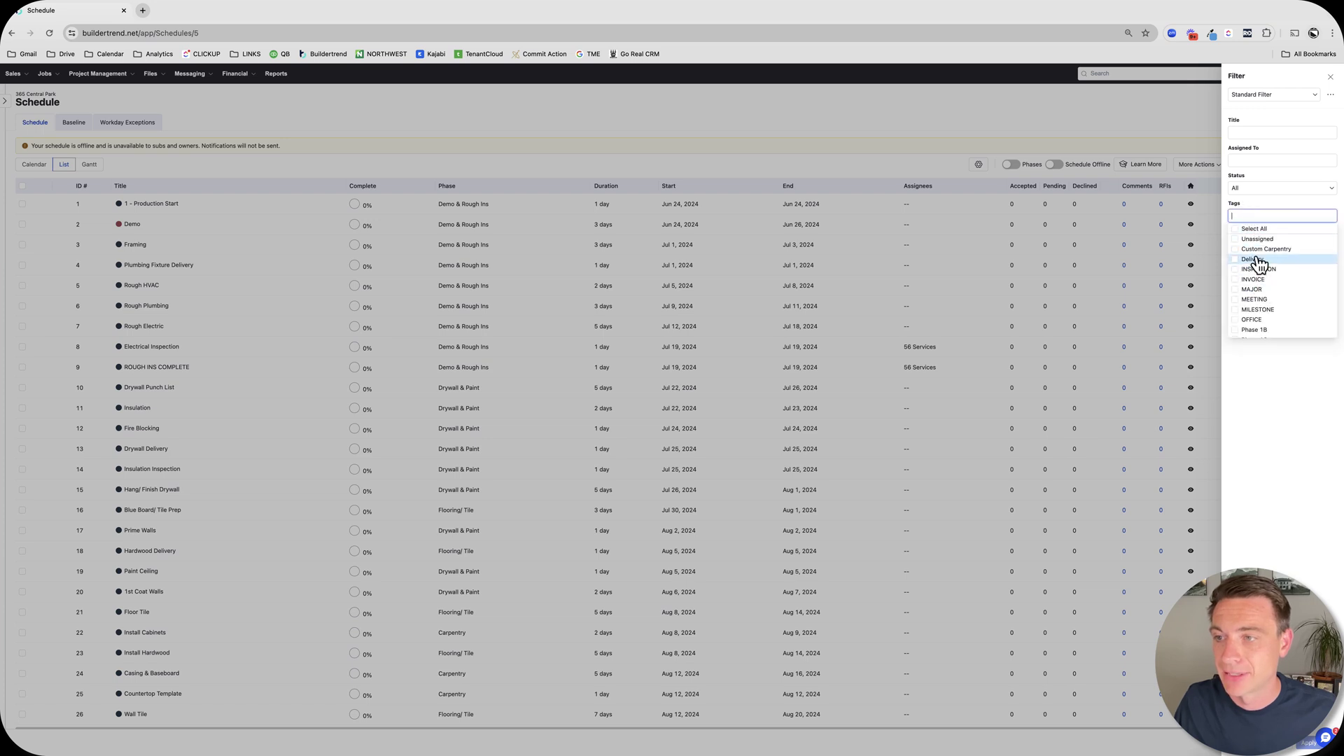
pyautogui.click(1254, 259)
pyautogui.click(1296, 747)
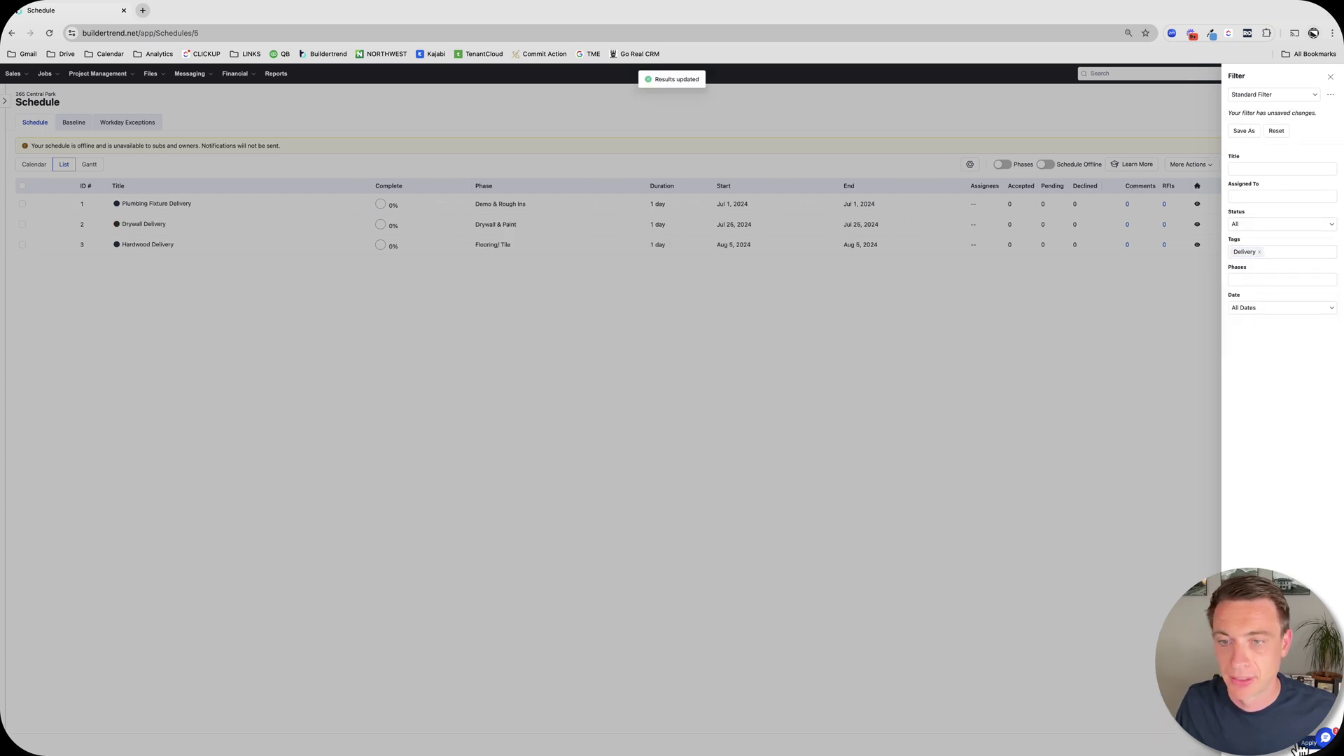
# Step: Close the filter panel and switch the schedule back to Gantt view
pyautogui.click(1331, 77)
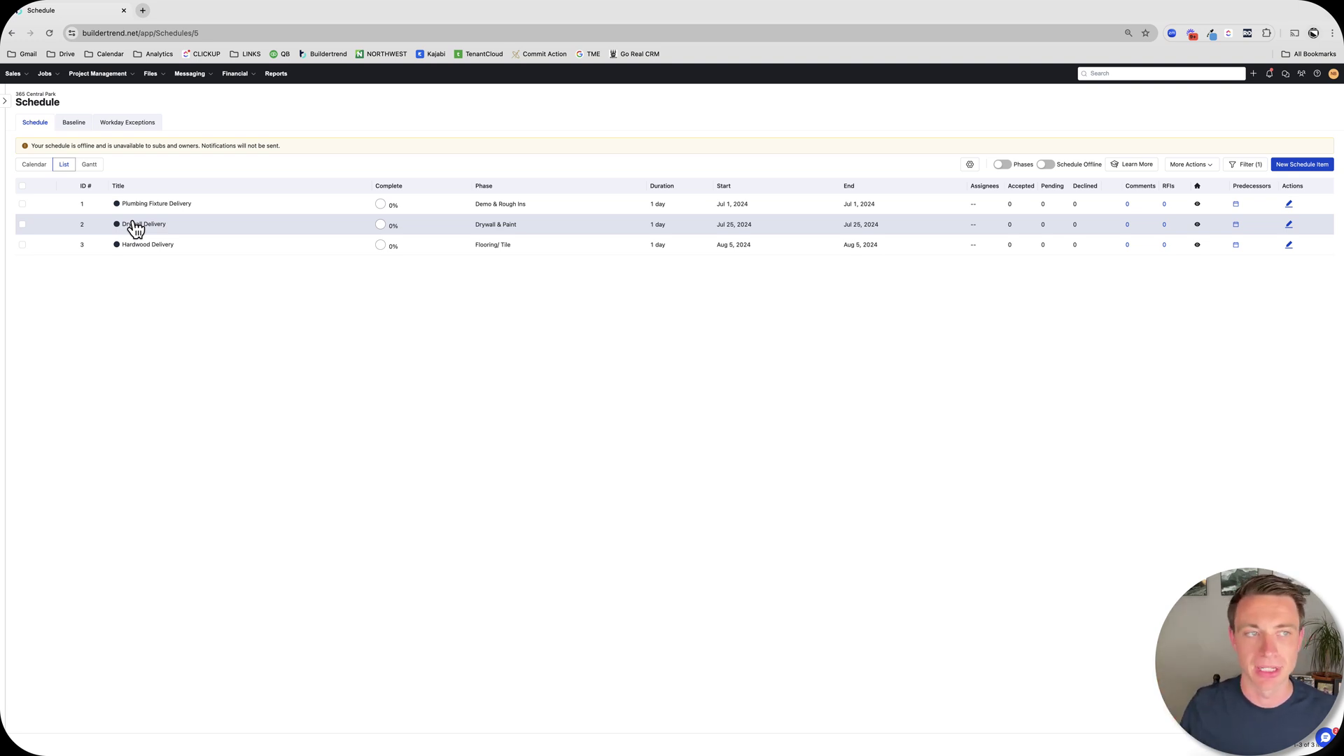
pyautogui.click(89, 166)
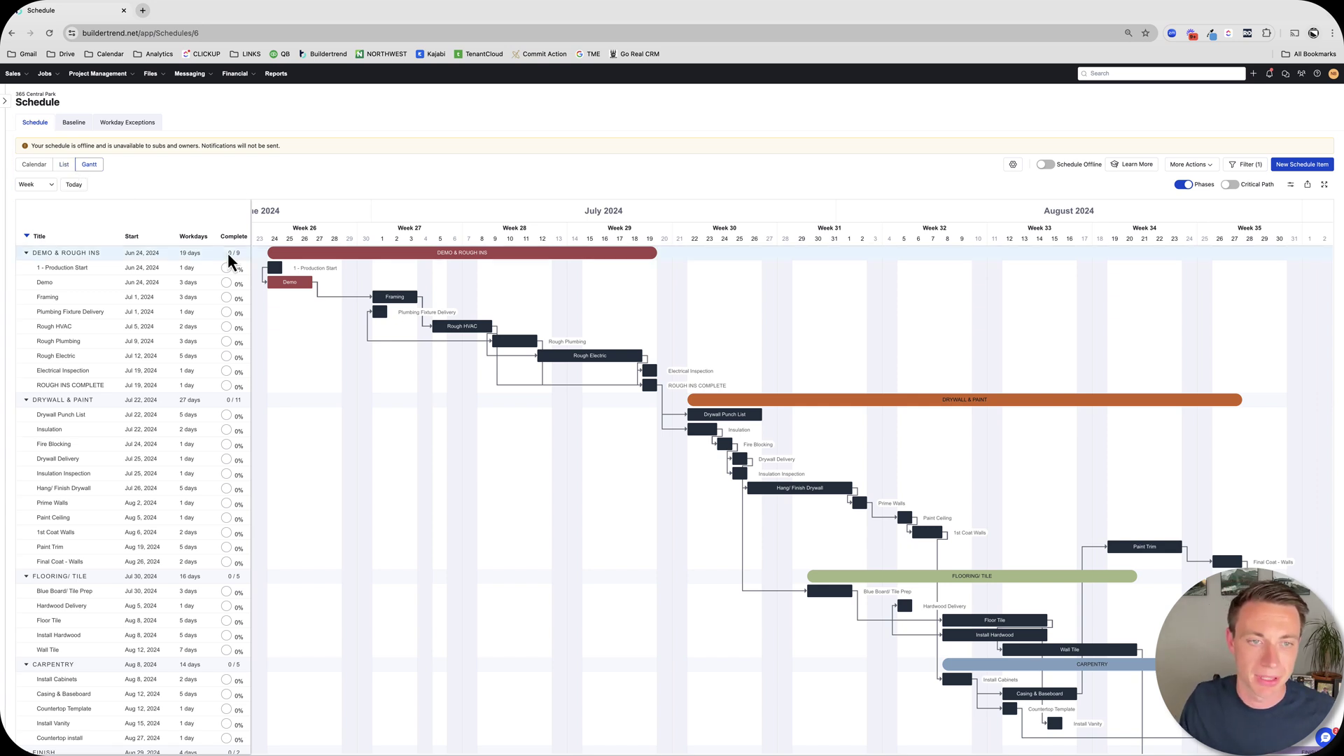
# Step: Create a new DESIGNER tag on Install Cabinets and save the item
pyautogui.moveTo(548, 363)
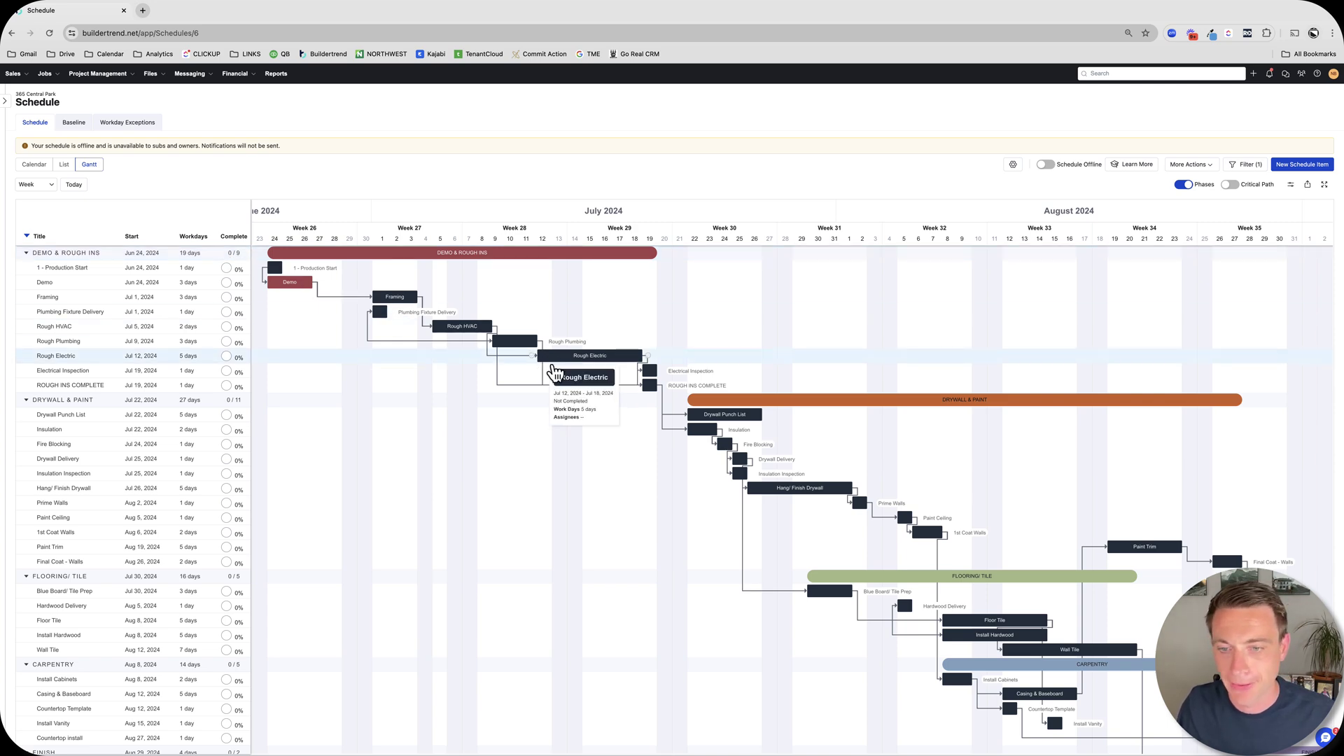
pyautogui.click(956, 681)
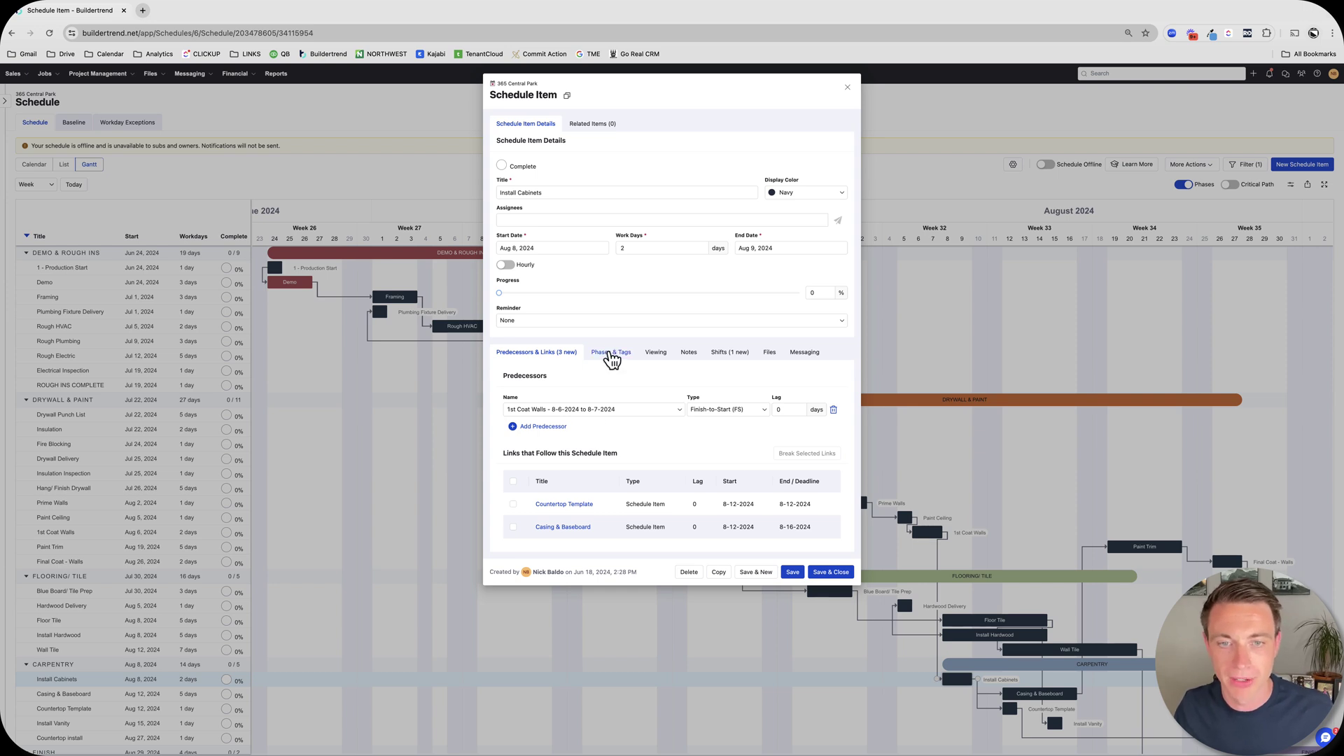
pyautogui.click(612, 353)
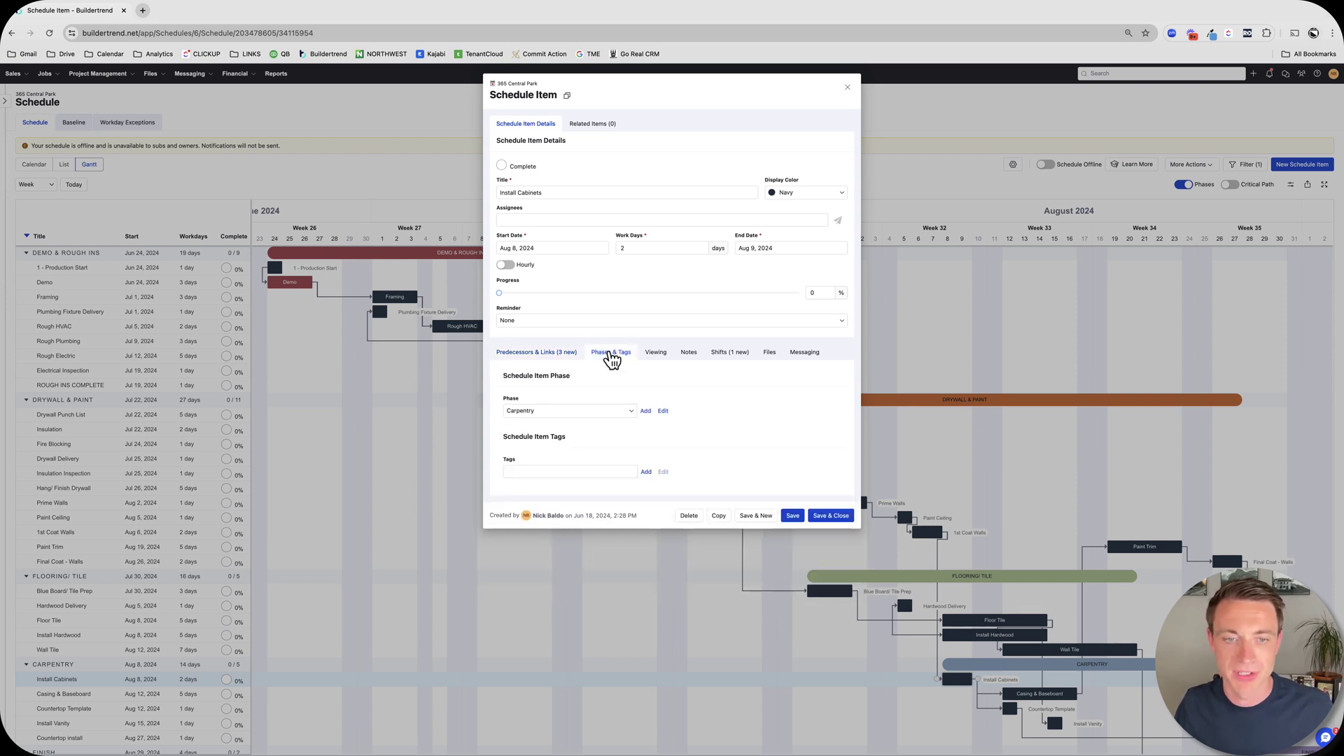
pyautogui.click(539, 472)
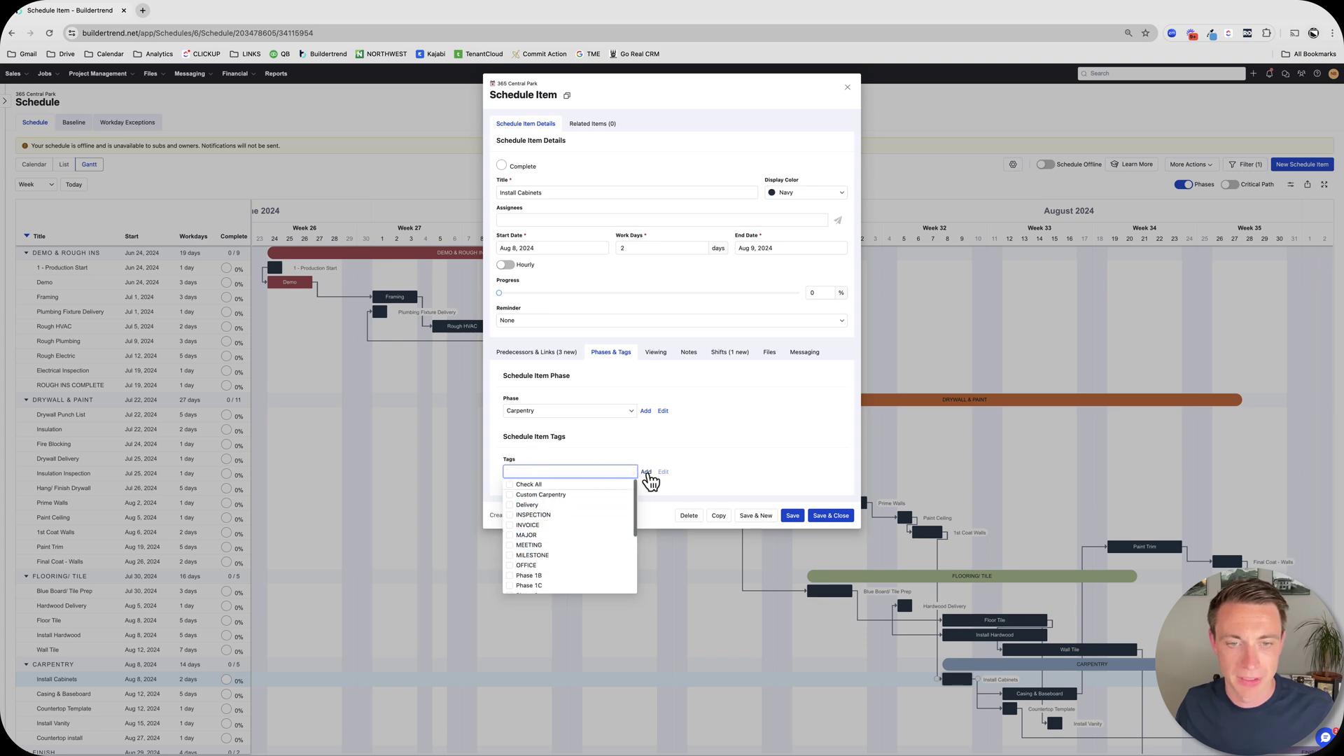
pyautogui.click(645, 472)
pyautogui.write('DESIGNER')
pyautogui.click(754, 190)
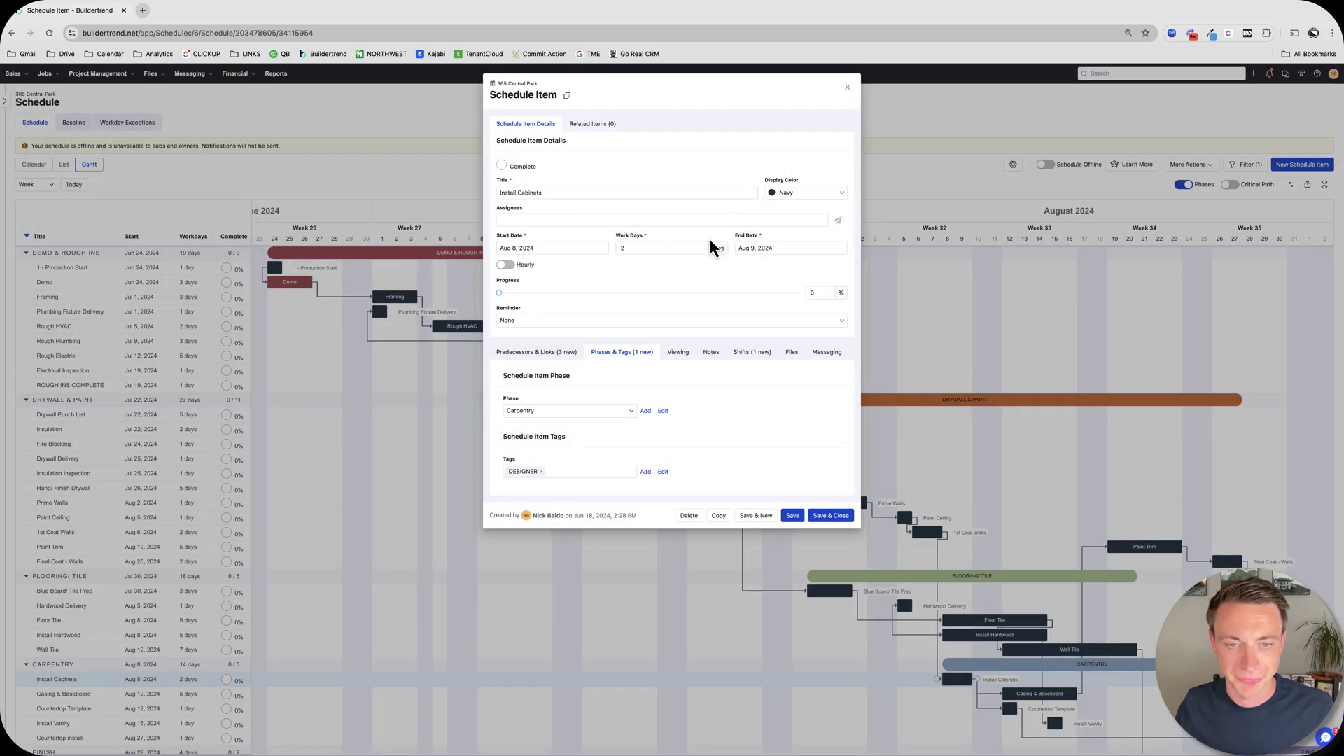
pyautogui.click(818, 516)
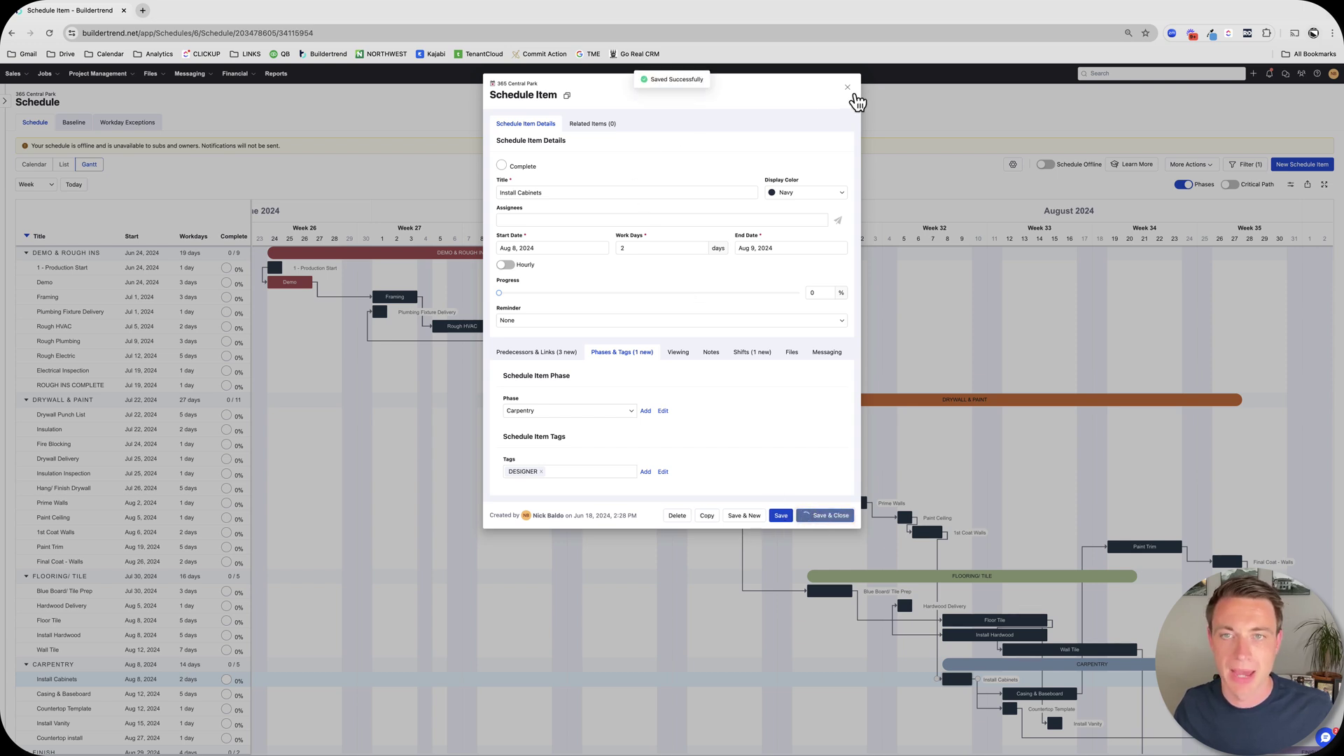
# Step: Tag Finish Electric with DESIGNER and save it
pyautogui.scroll(-1, 783, 549)
pyautogui.hscroll(5, 828, 570)
pyautogui.scroll(-1, 826, 576)
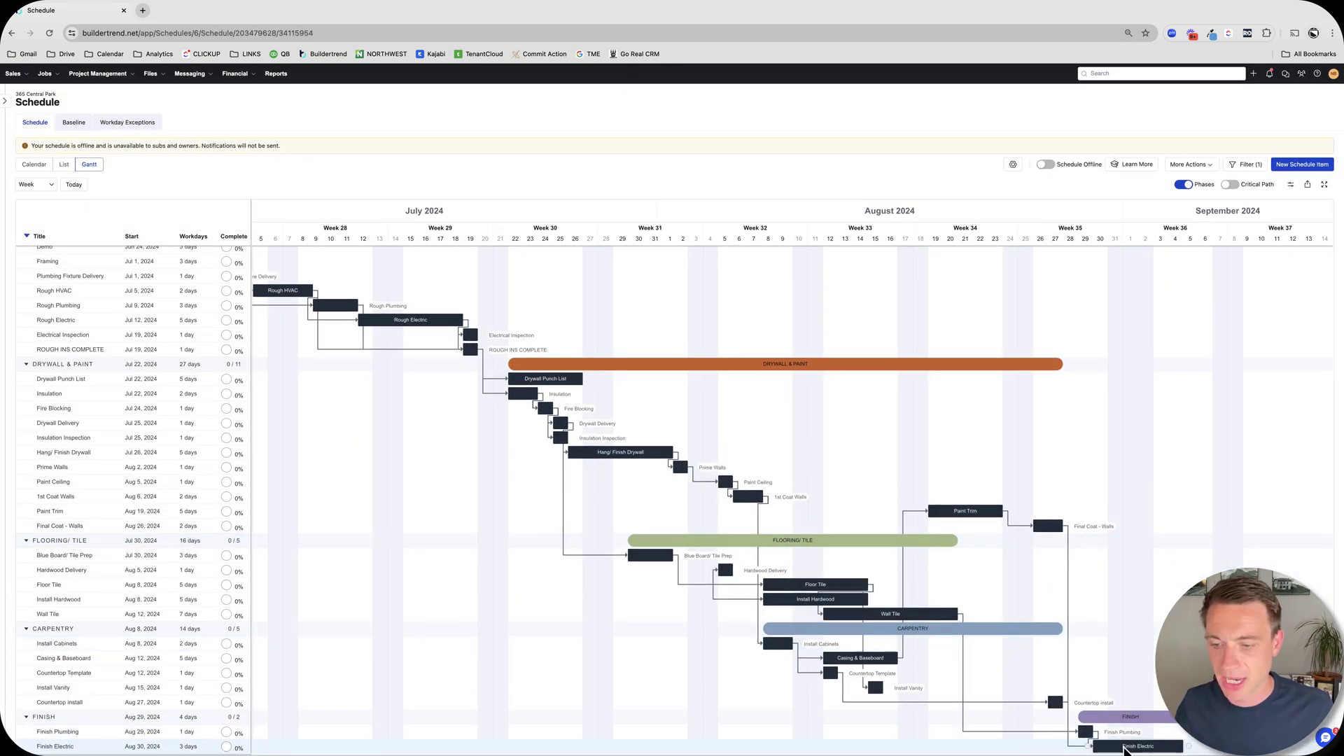
pyautogui.click(1128, 748)
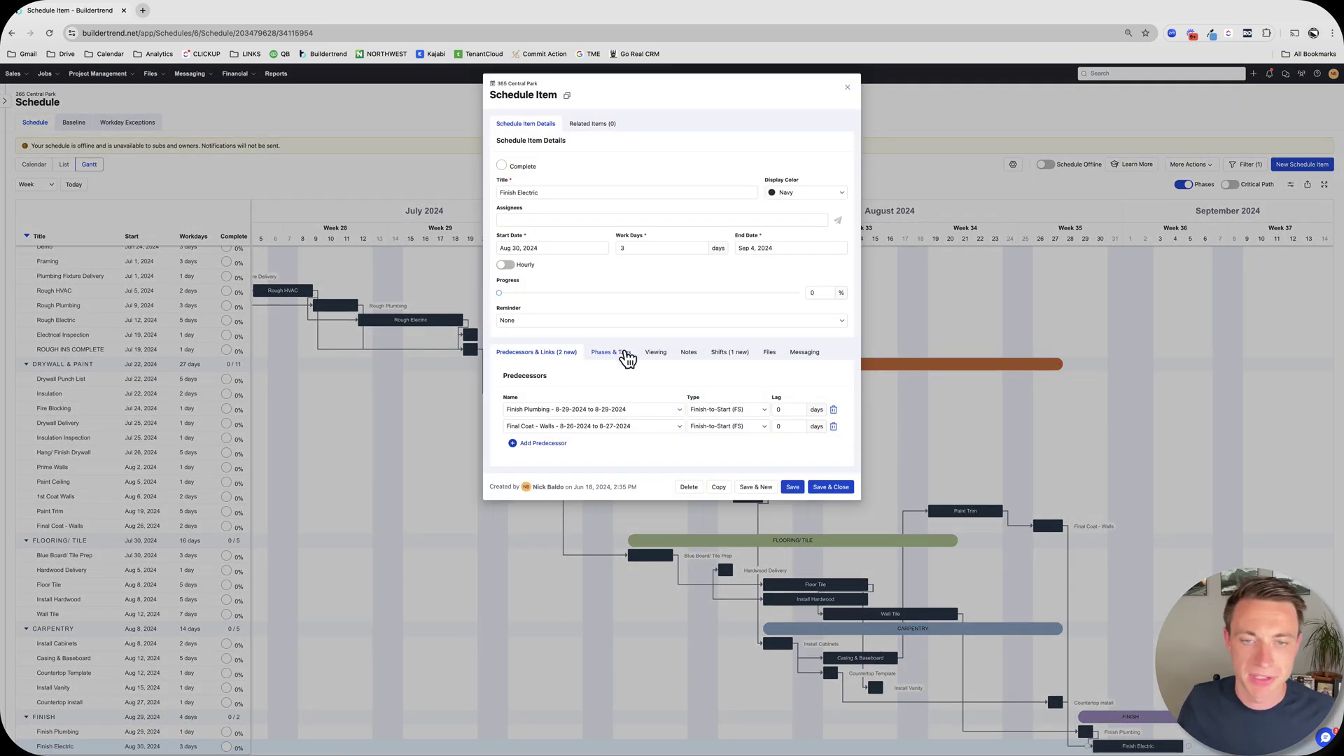
pyautogui.click(625, 352)
pyautogui.click(518, 473)
pyautogui.write('RED')
pyautogui.press('BackSpace')
pyautogui.press('BackSpace')
pyautogui.write('DESIGN')
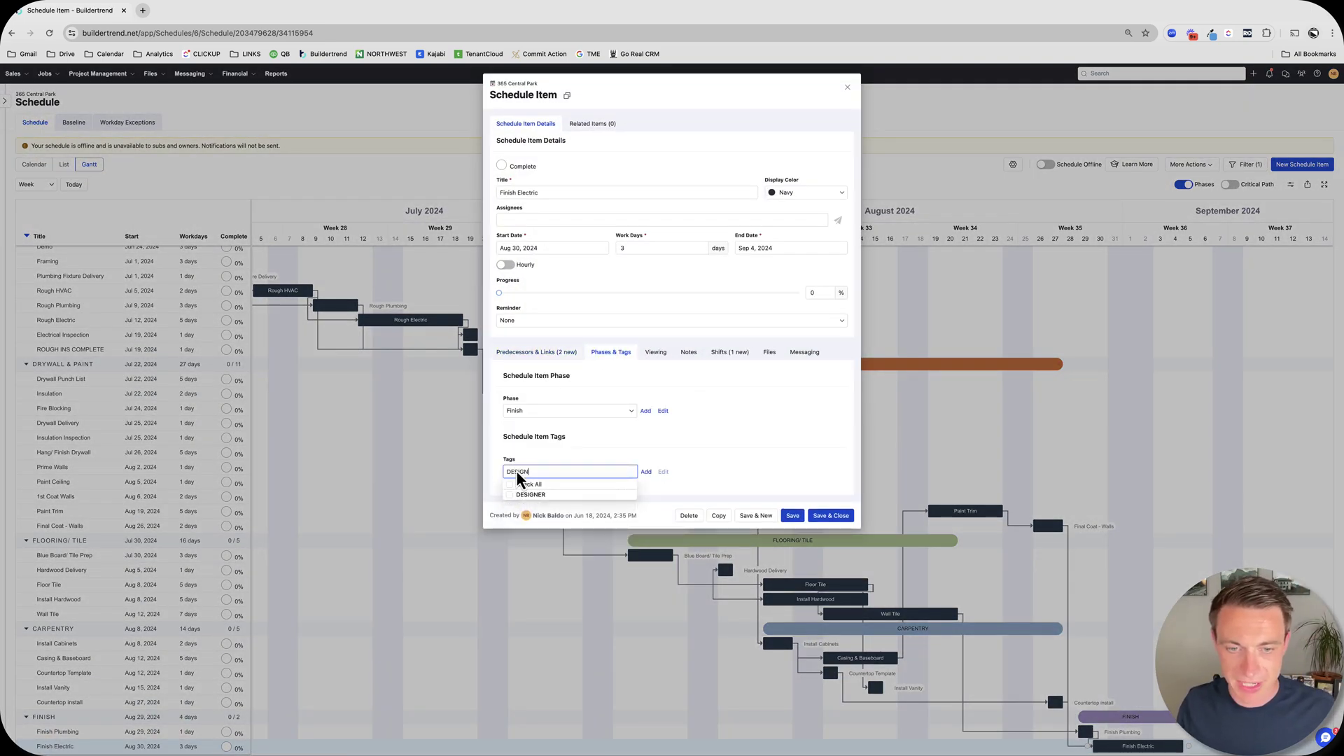
pyautogui.click(526, 496)
pyautogui.click(732, 451)
pyautogui.click(819, 516)
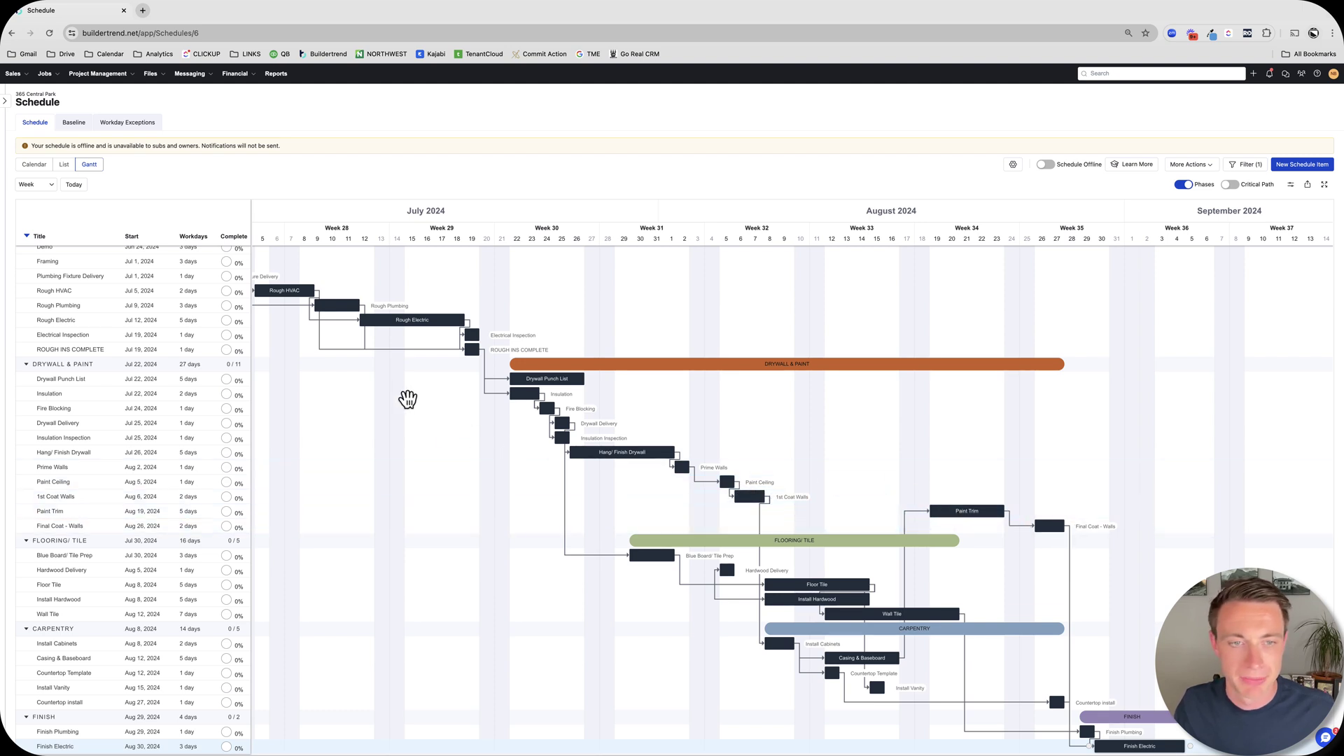
# Step: Add the DESIGNER tag to Rough Electric, save it, and switch to List view
pyautogui.scroll(3, 401, 397)
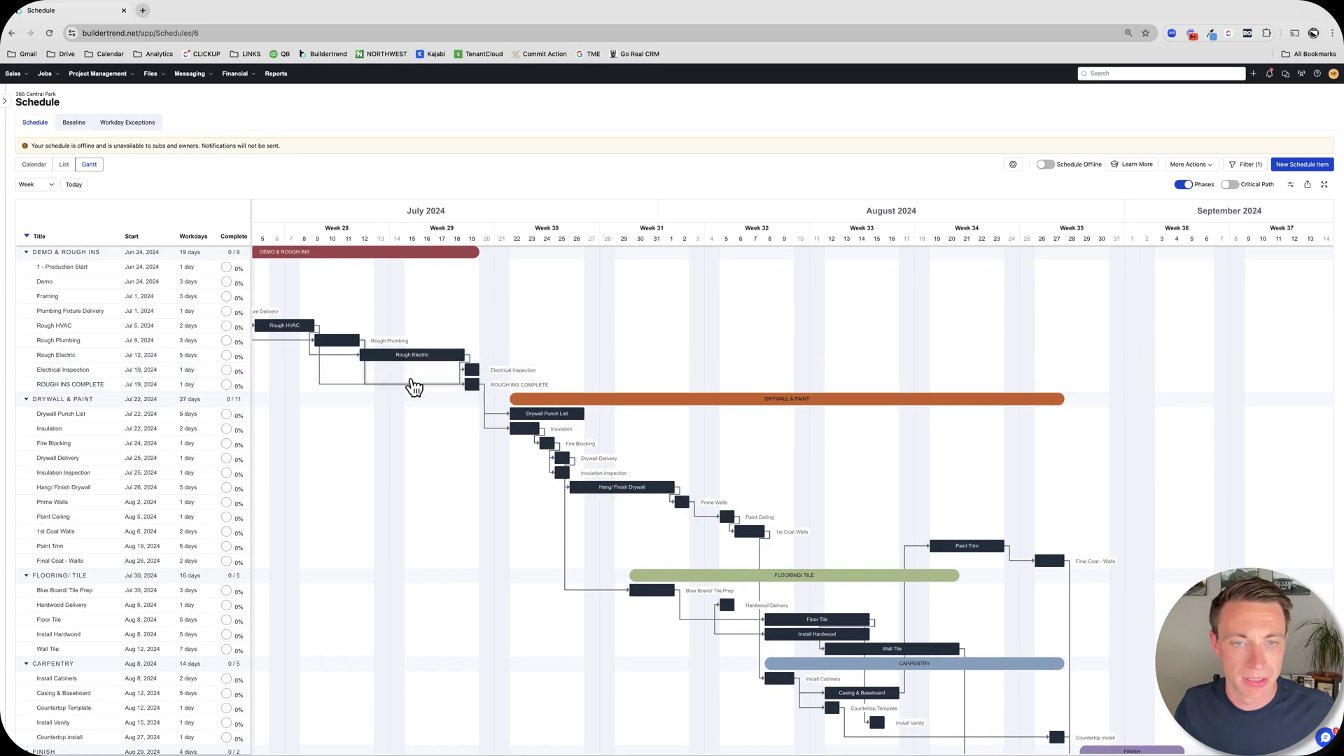
pyautogui.hscroll(-1, 368, 373)
pyautogui.click(379, 355)
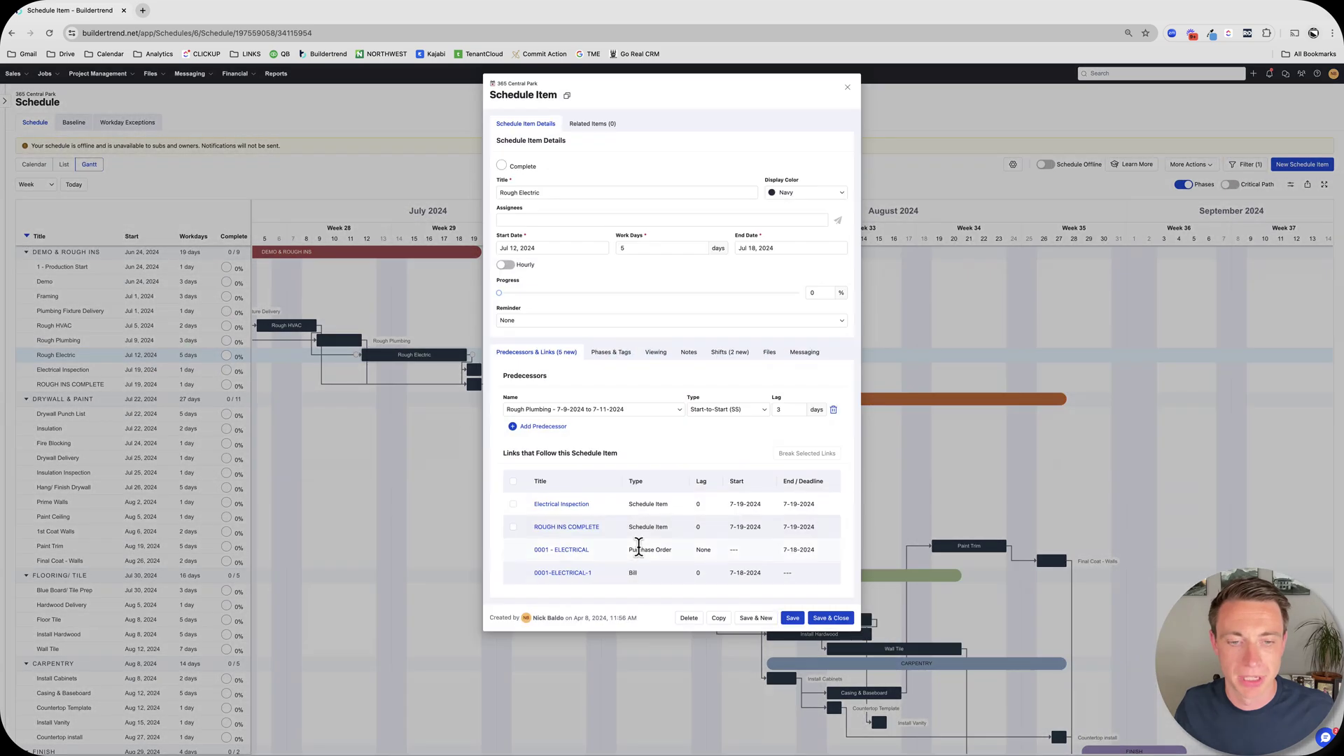
pyautogui.click(611, 352)
pyautogui.click(540, 472)
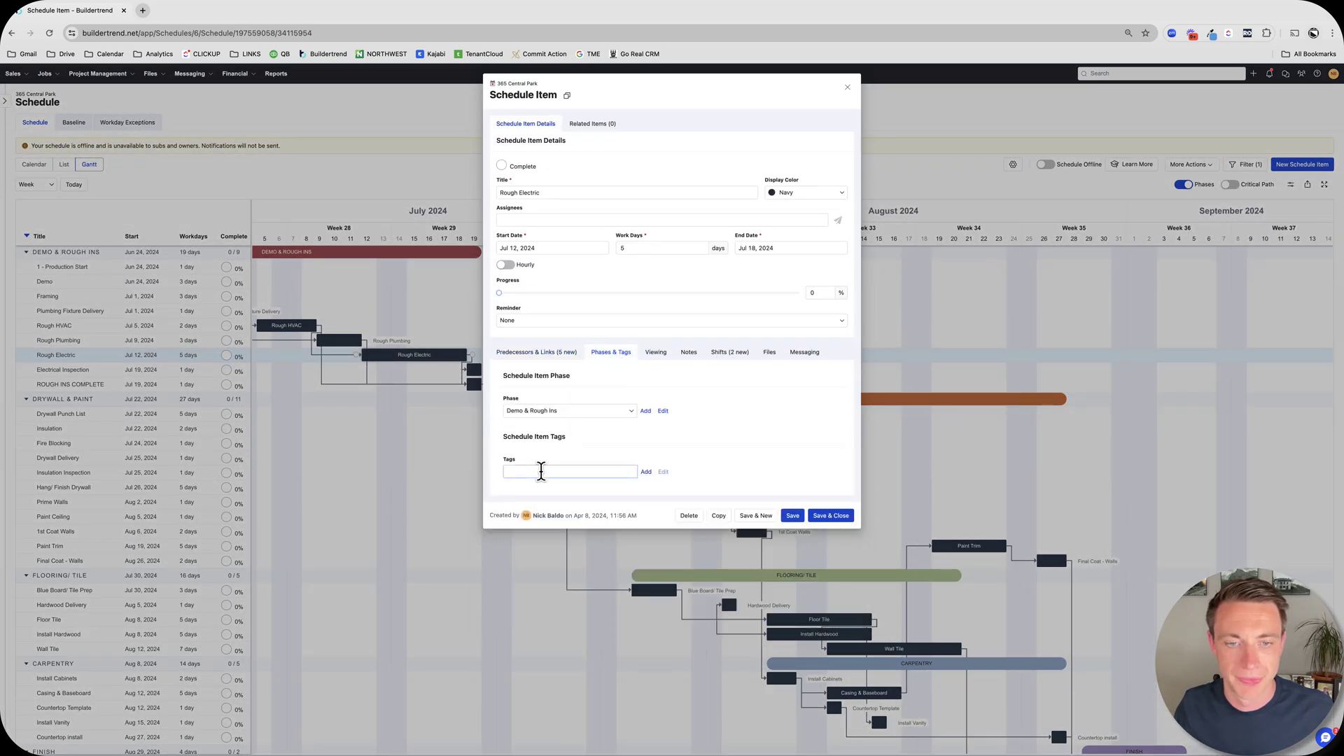
pyautogui.click(541, 515)
pyautogui.click(828, 516)
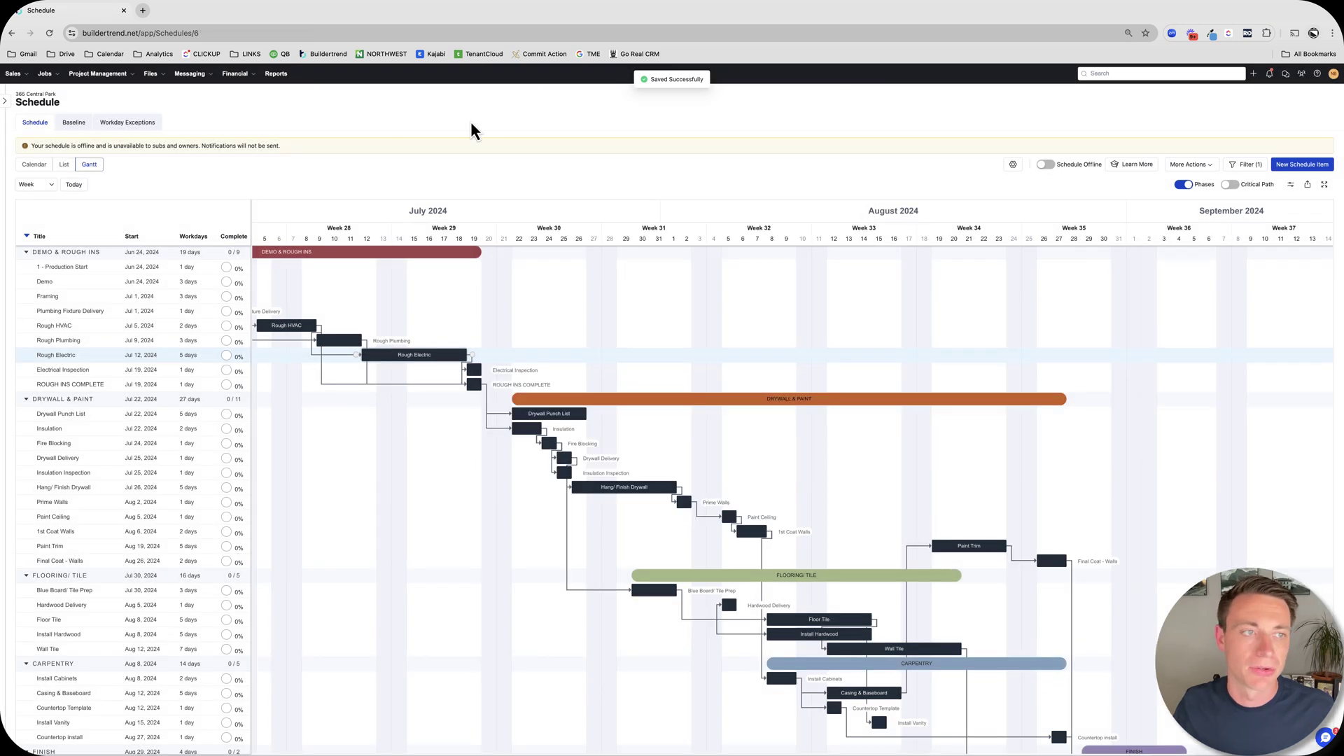
pyautogui.doubleClick(64, 166)
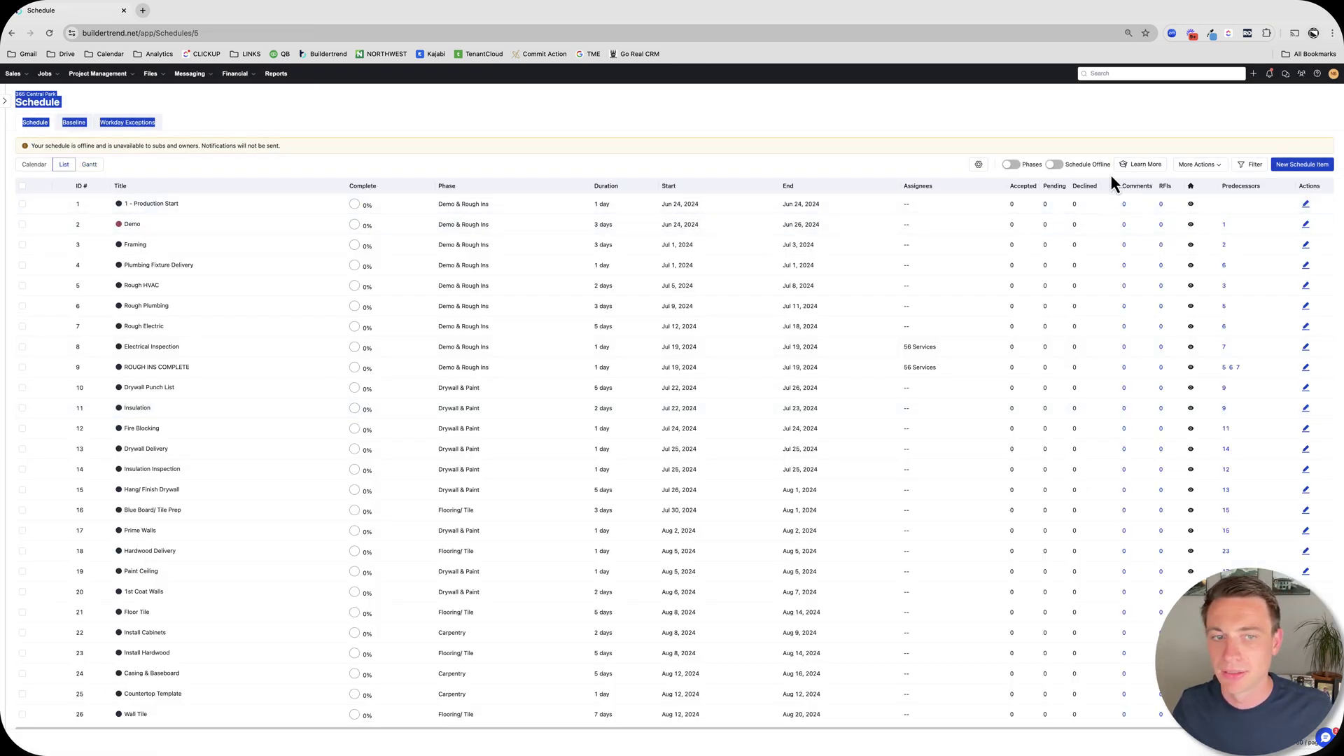
# Step: Filter the list by the DESIGNER tag, close the filter panel, and return to Gantt view
pyautogui.click(1250, 164)
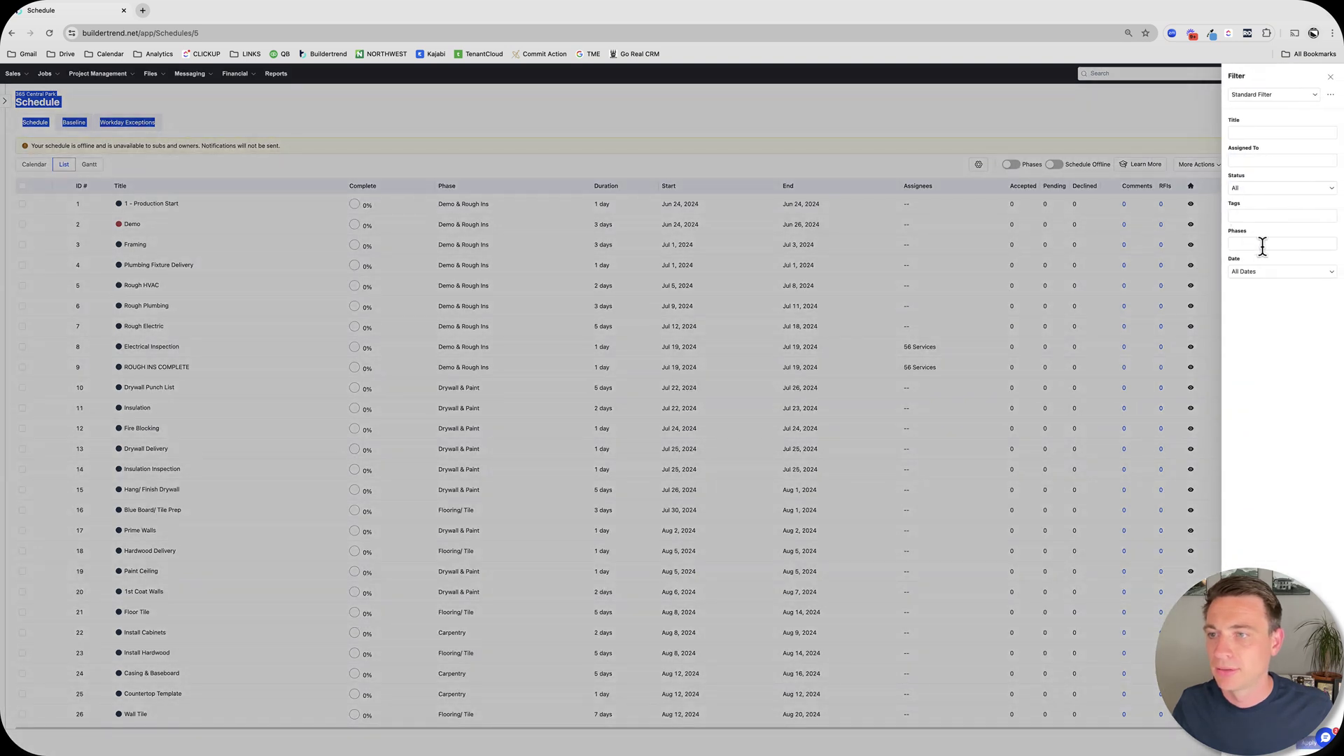
pyautogui.click(1255, 216)
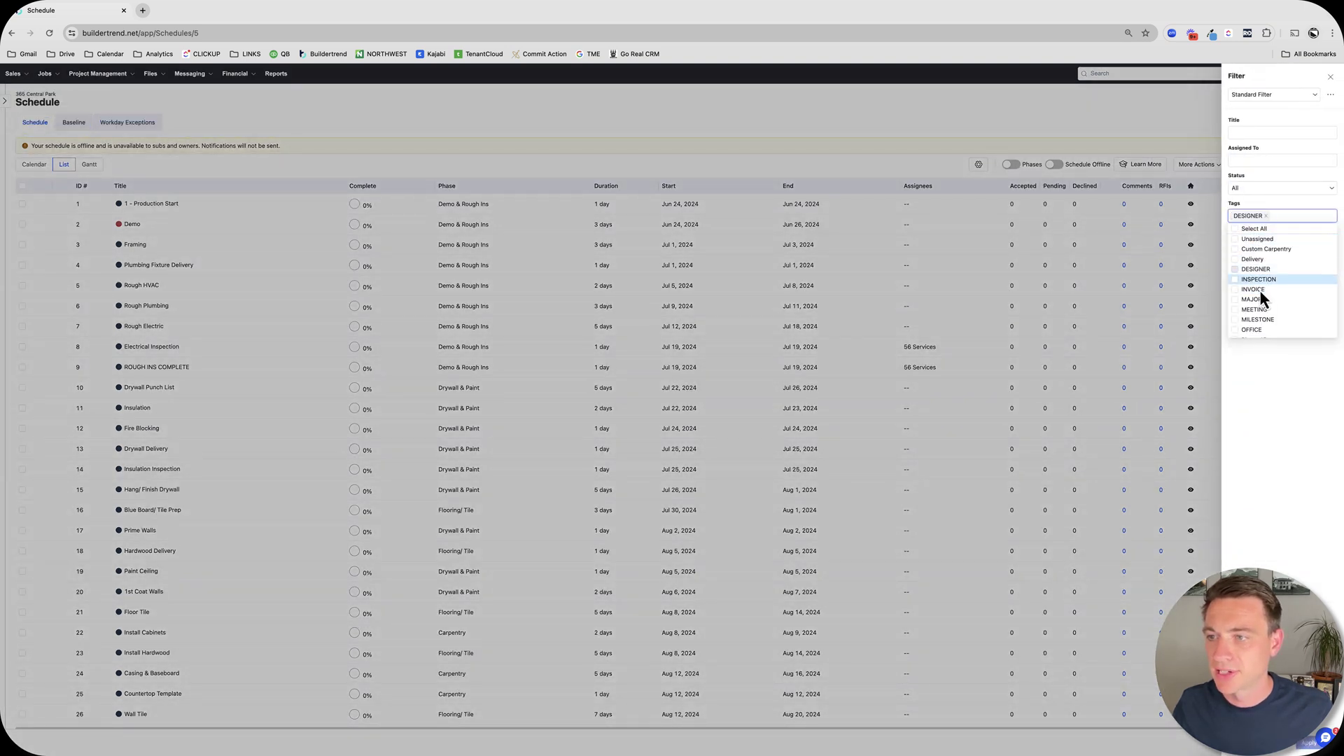
pyautogui.click(1304, 745)
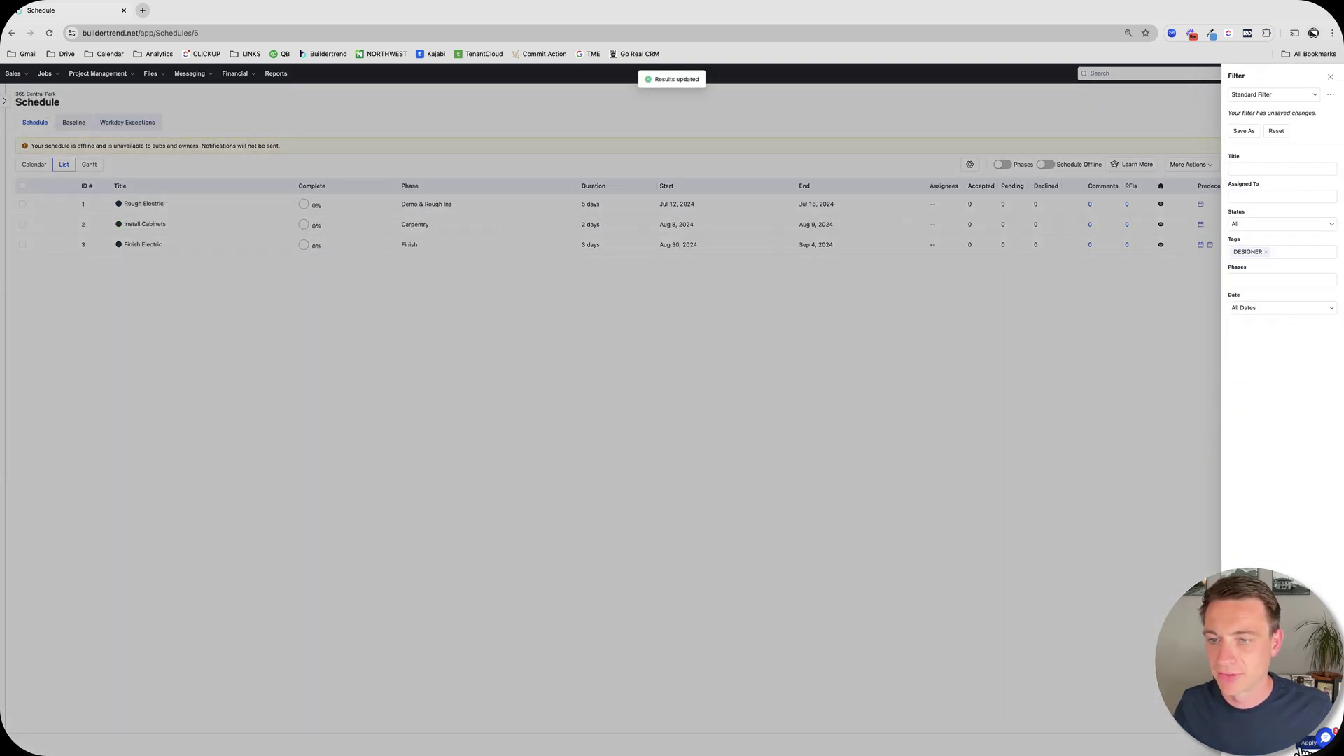
pyautogui.click(925, 476)
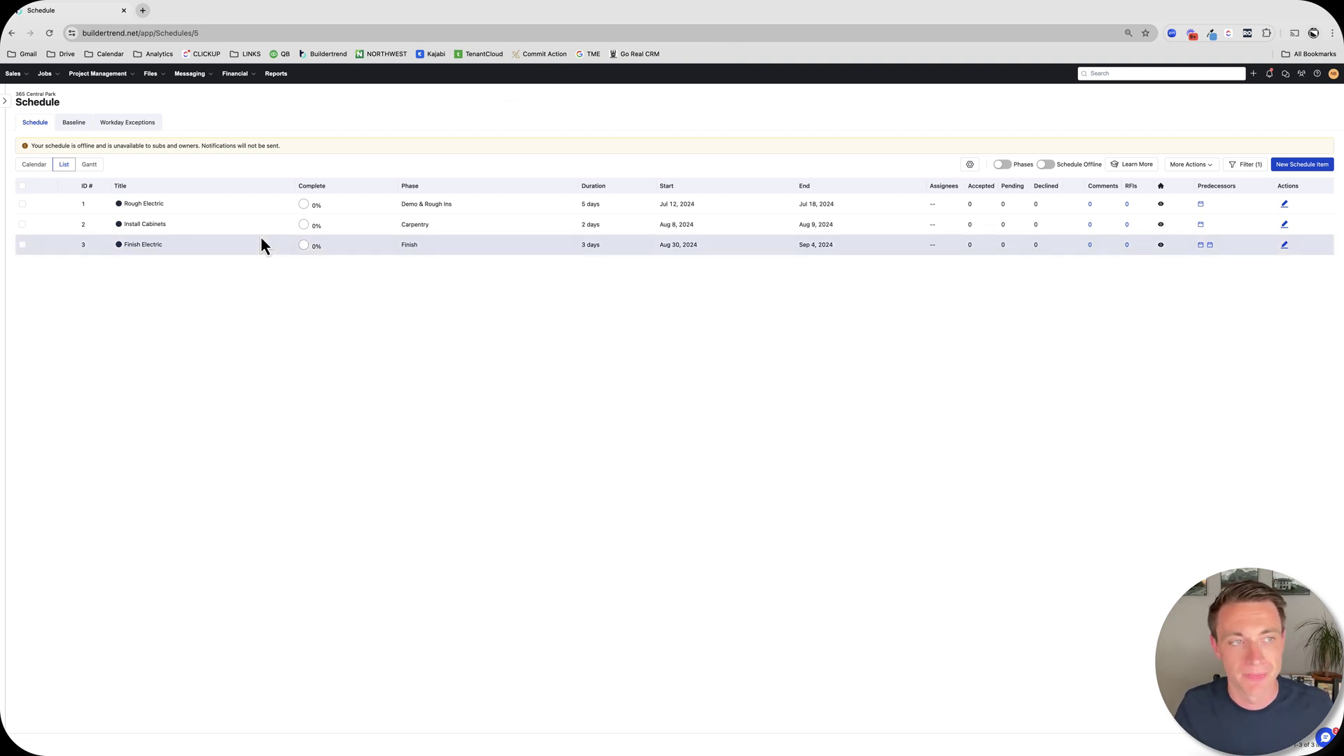
pyautogui.click(90, 165)
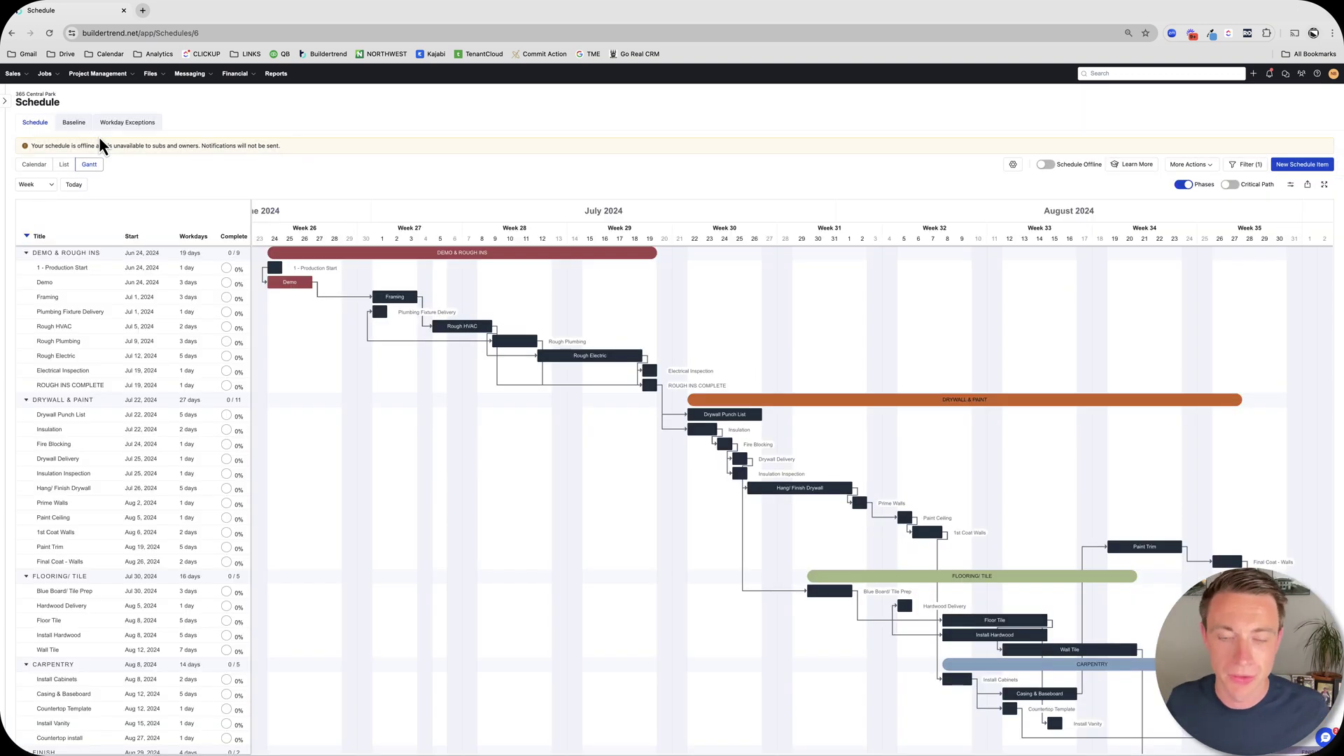
# Step: From Owner Invoices, open invoice 0001 and move its linked Production Start item to Jul 1, 2024
pyautogui.click(235, 74)
pyautogui.click(258, 225)
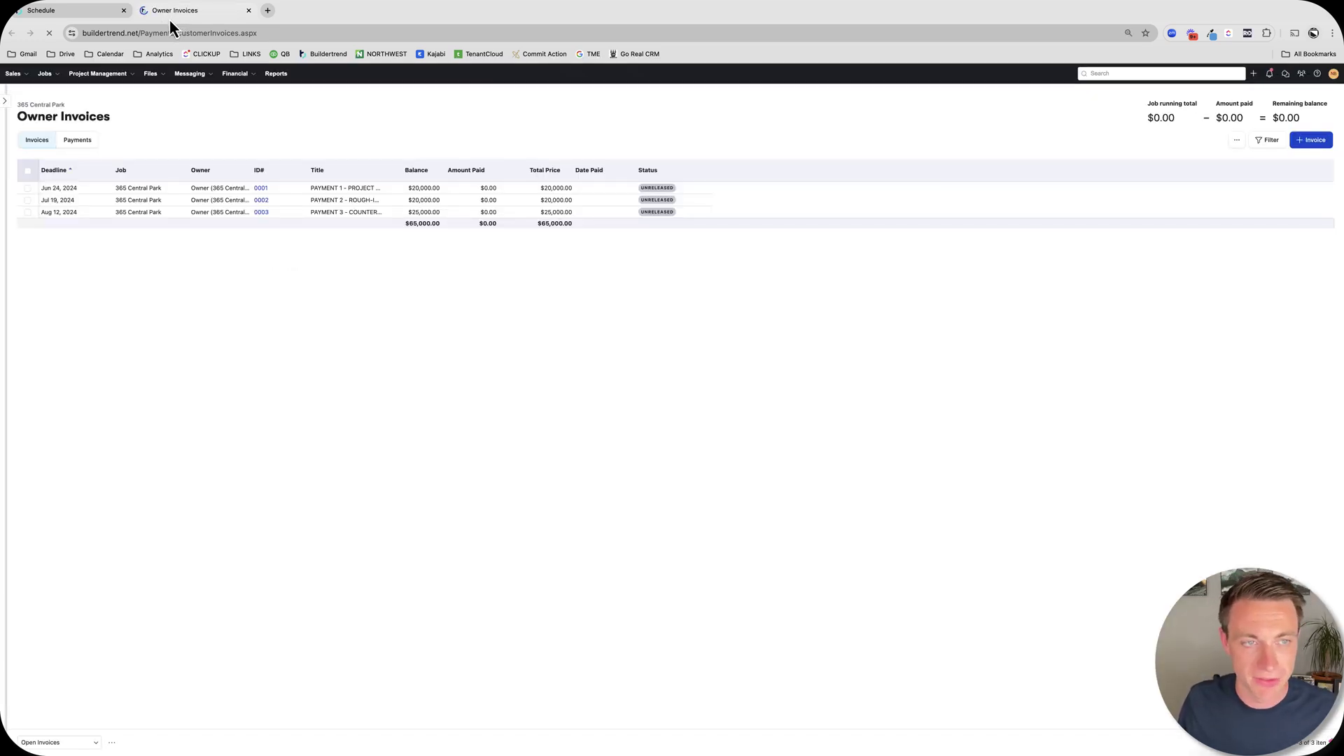
pyautogui.click(261, 190)
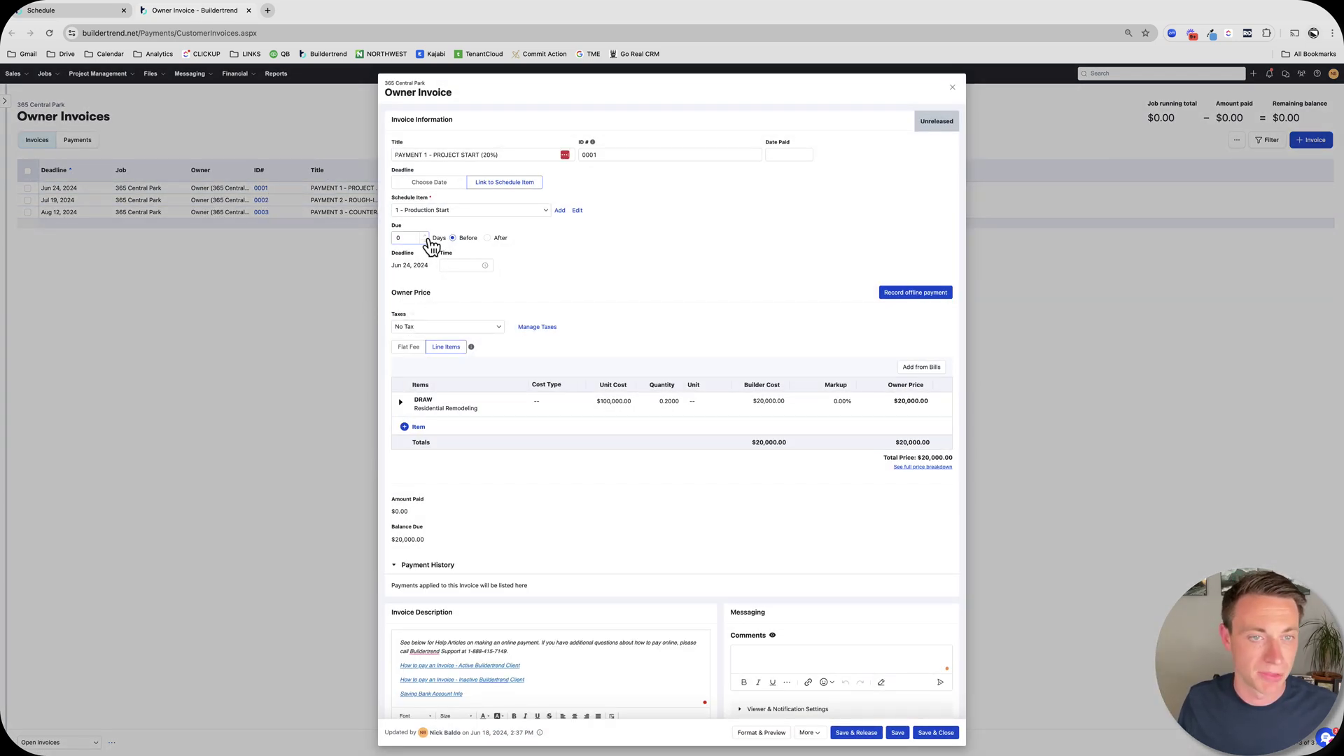
pyautogui.click(577, 211)
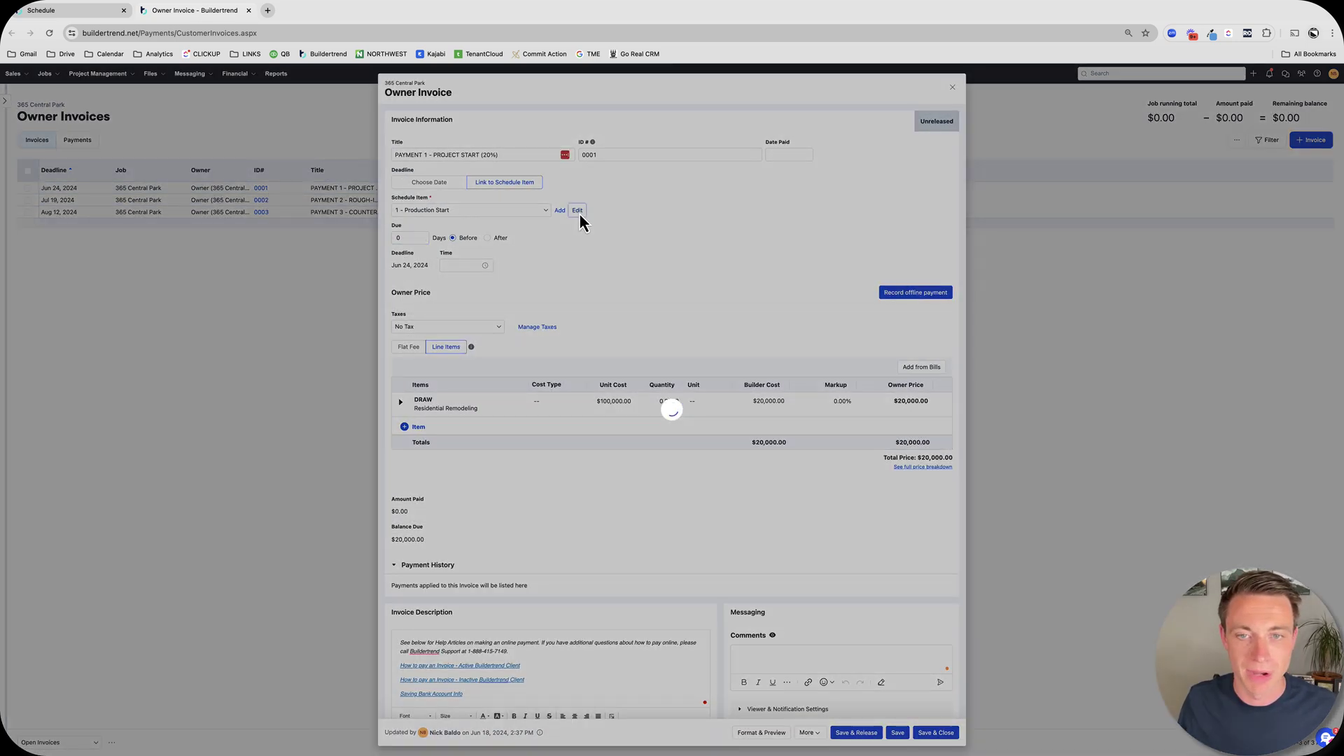
pyautogui.click(526, 249)
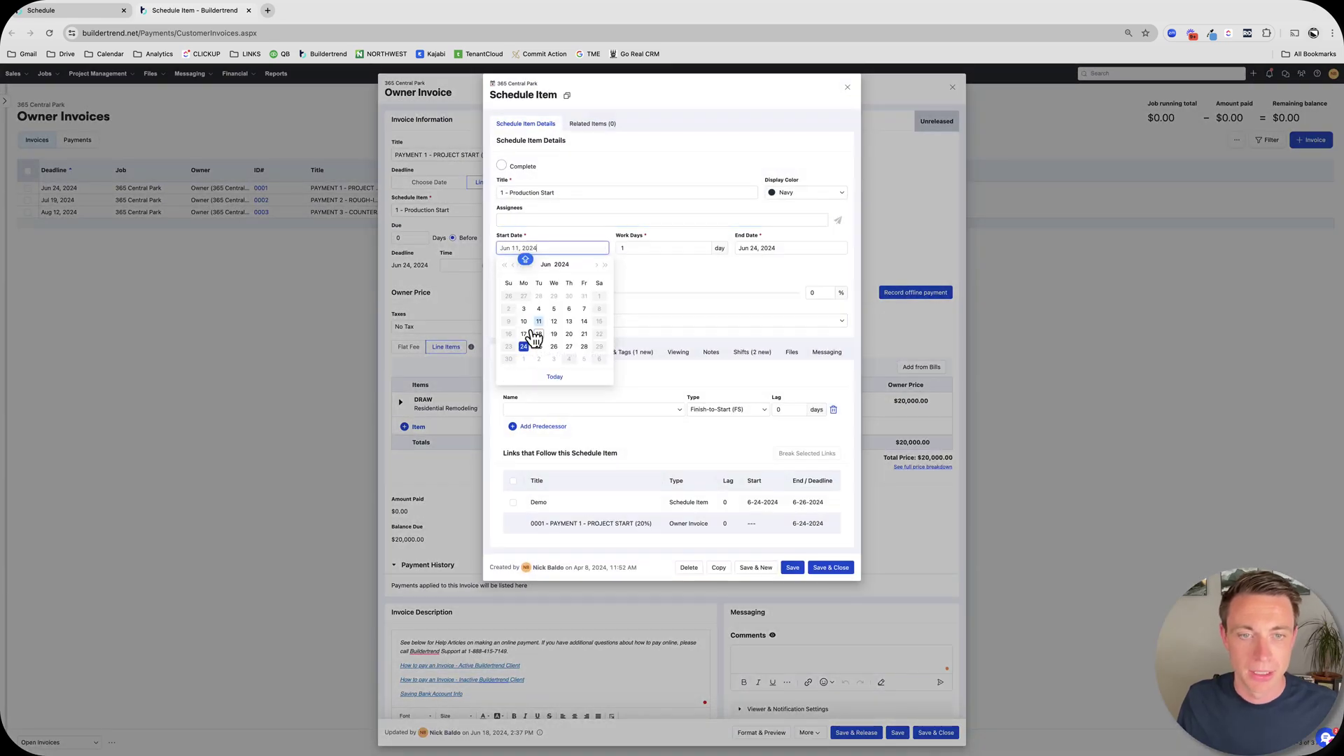
pyautogui.click(529, 358)
pyautogui.click(828, 568)
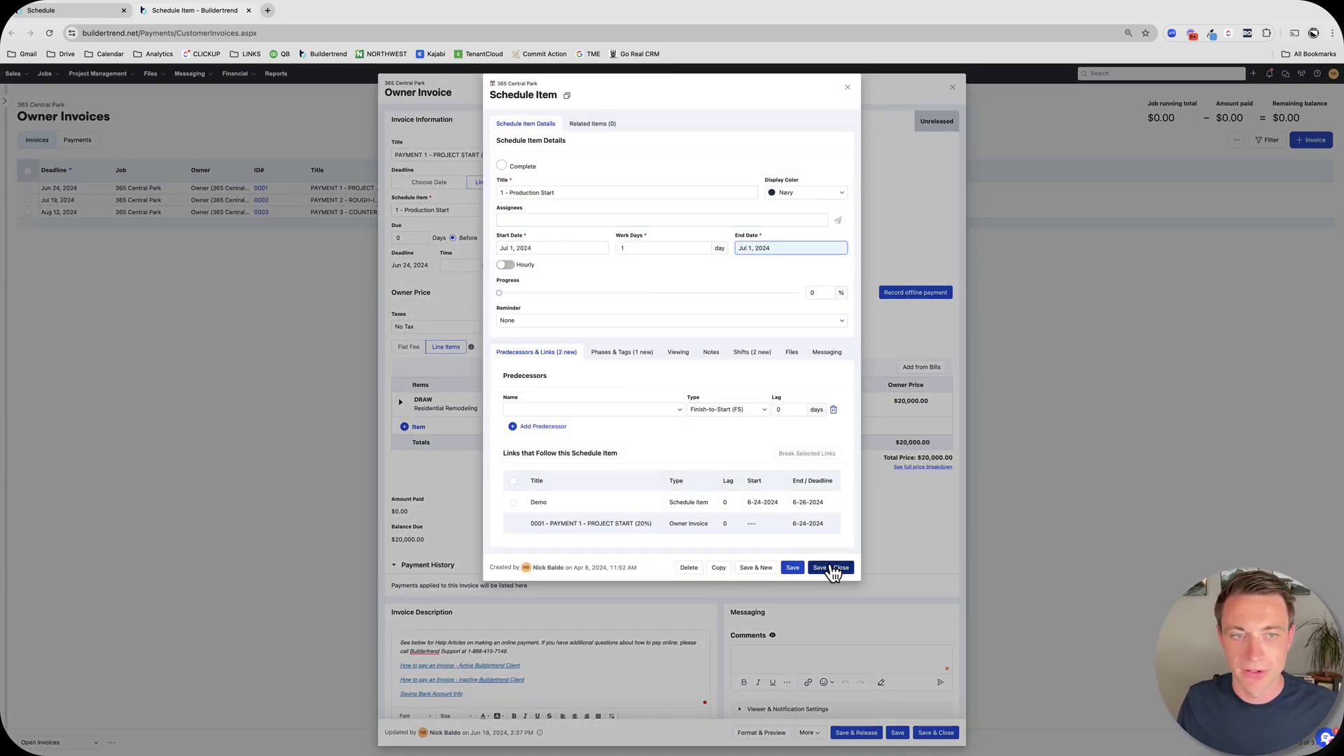
pyautogui.click(847, 89)
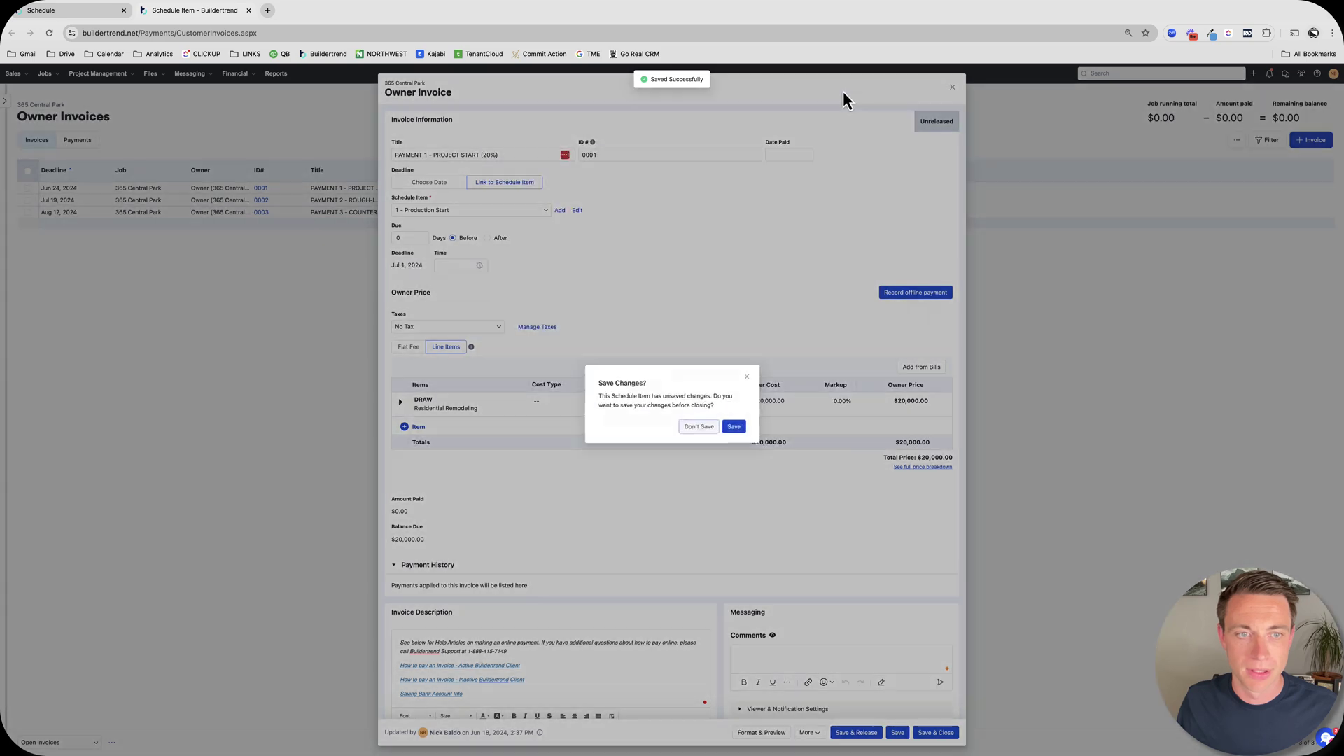
pyautogui.click(734, 428)
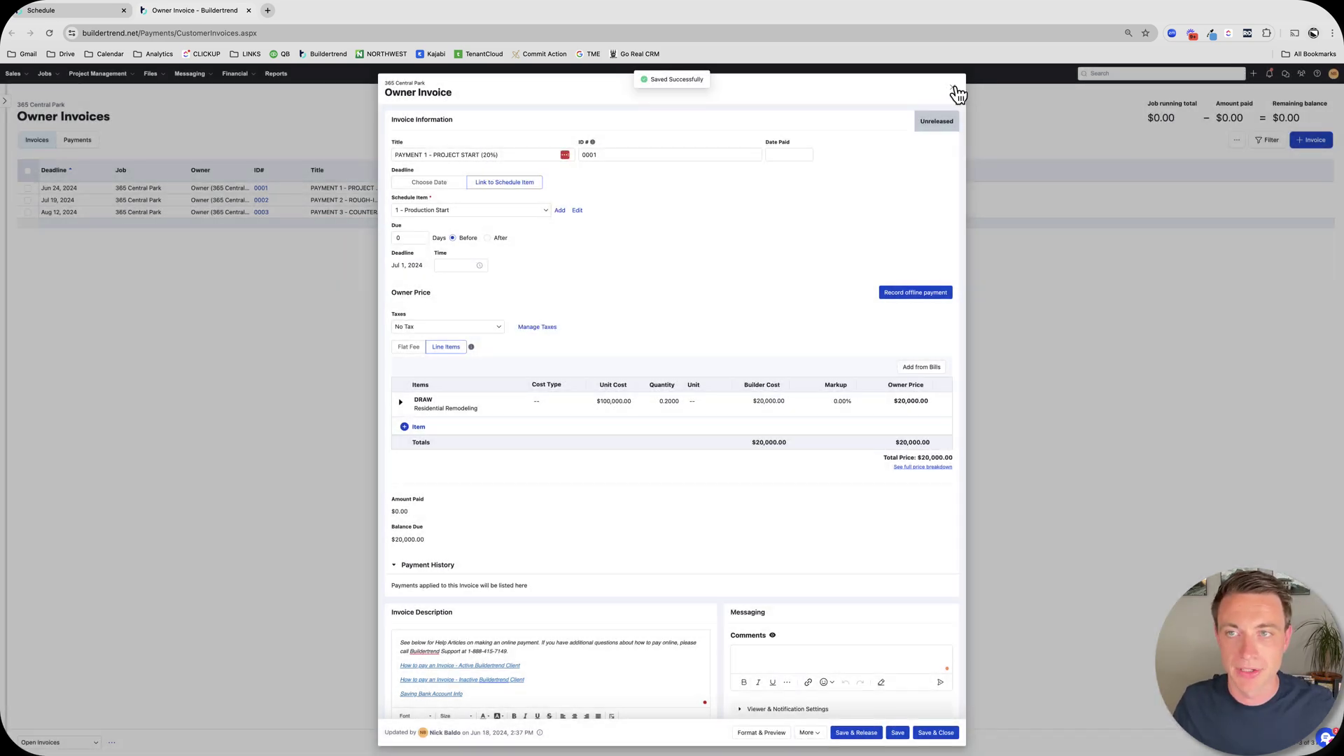
# Step: Save the PAYMENT 1 - PROJECT START (20%) invoice on closing, then review invoice 0002
pyautogui.click(953, 89)
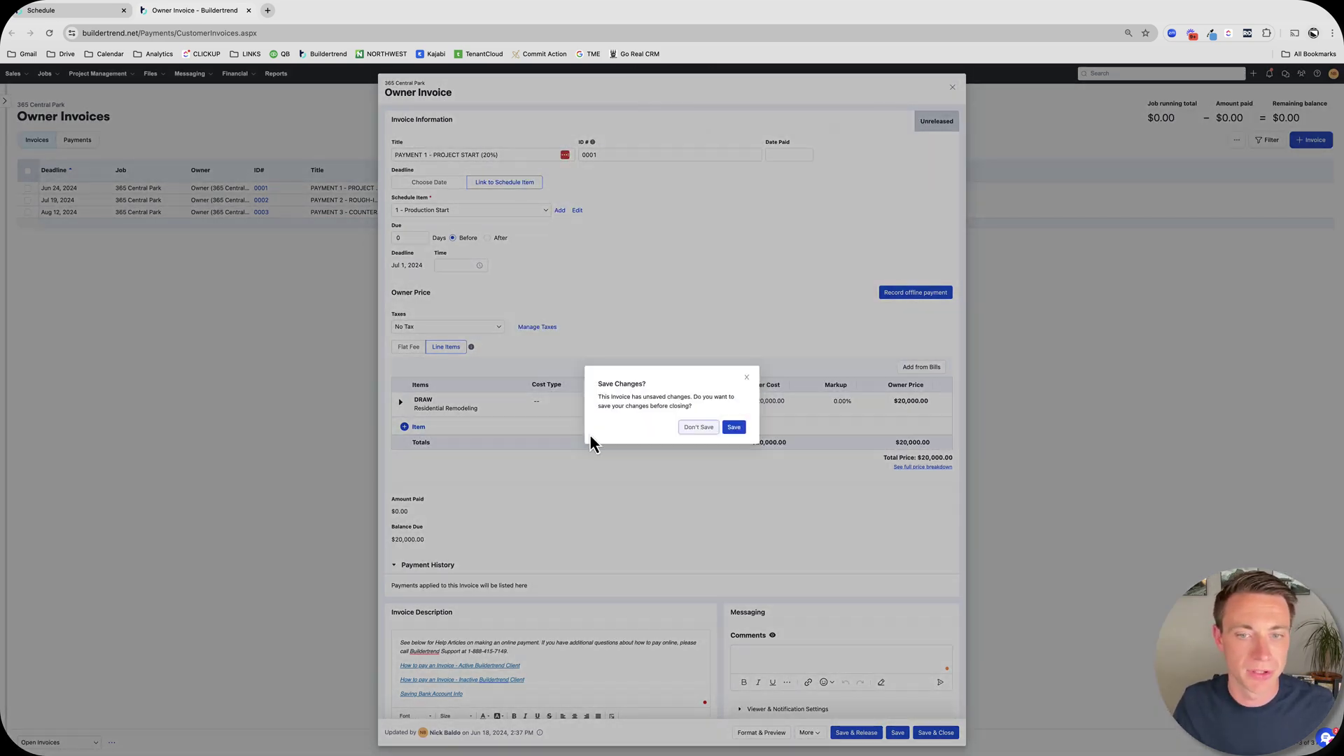
pyautogui.click(734, 427)
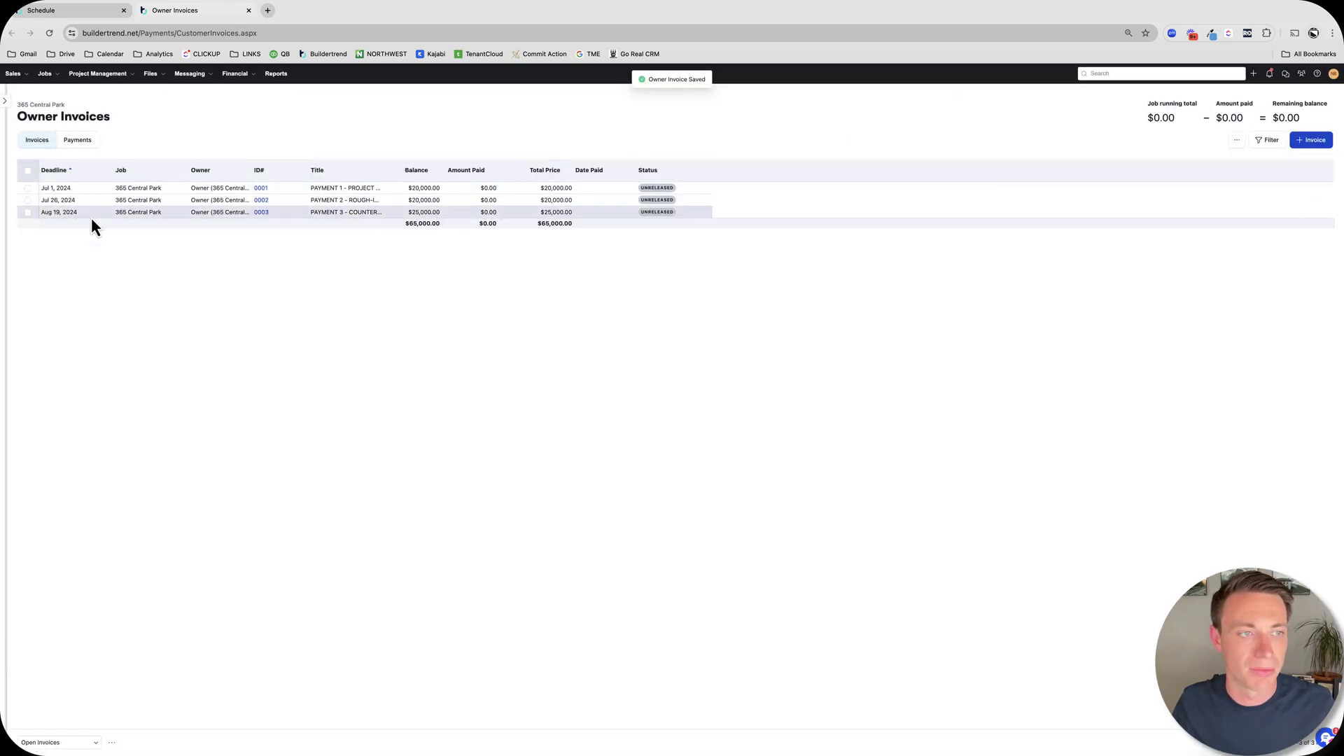
pyautogui.click(262, 202)
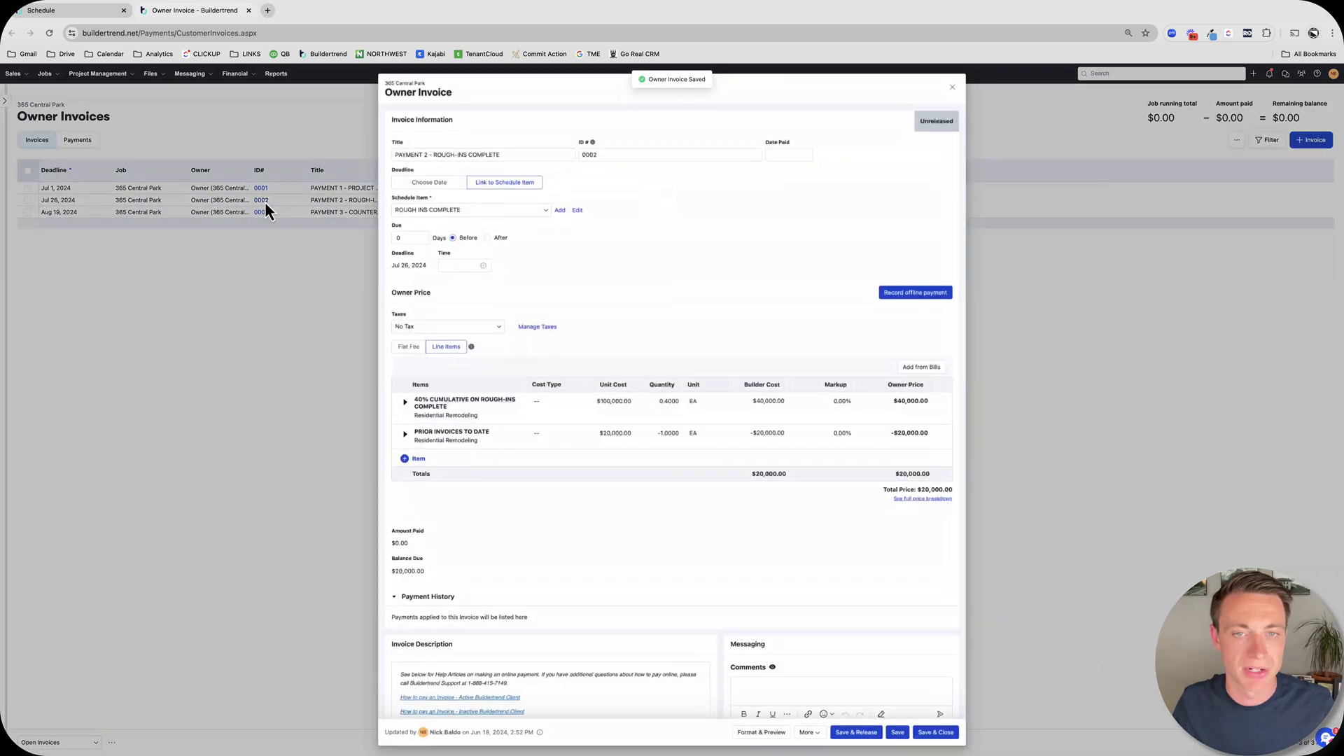
pyautogui.click(952, 88)
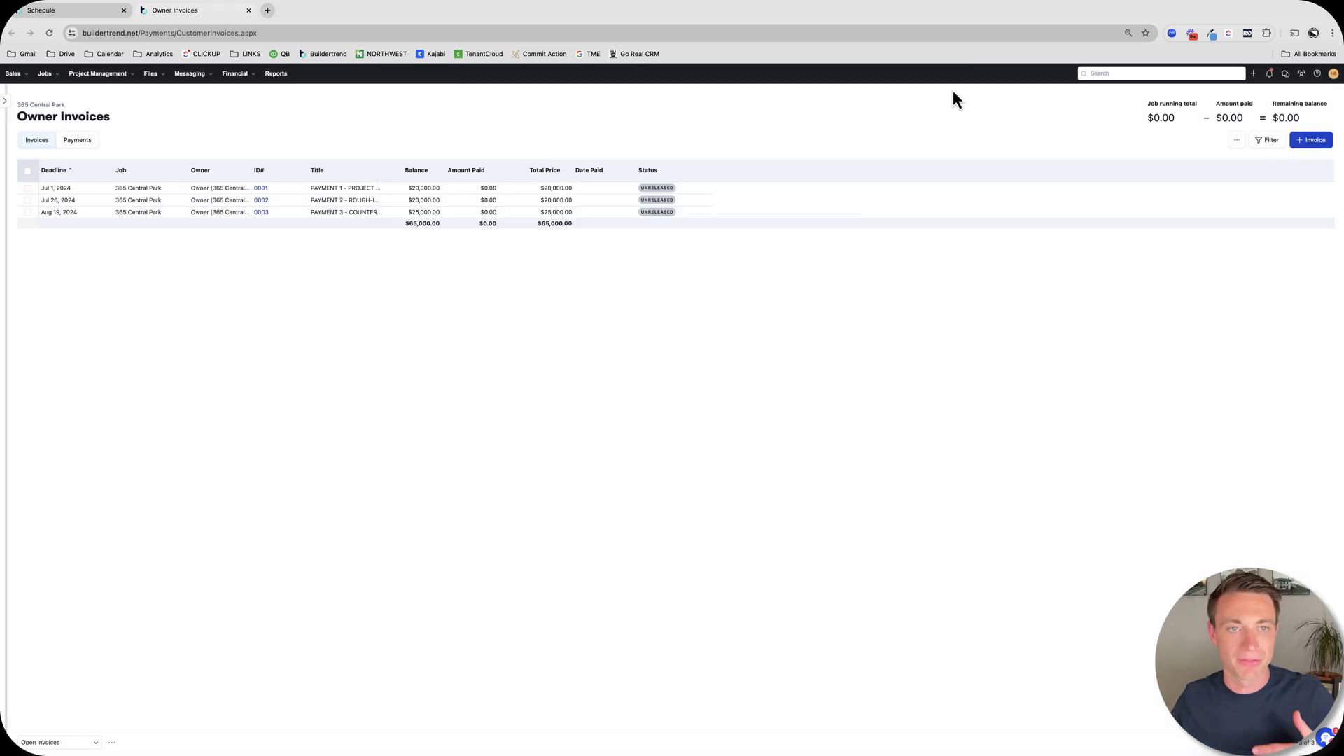
pyautogui.click(262, 203)
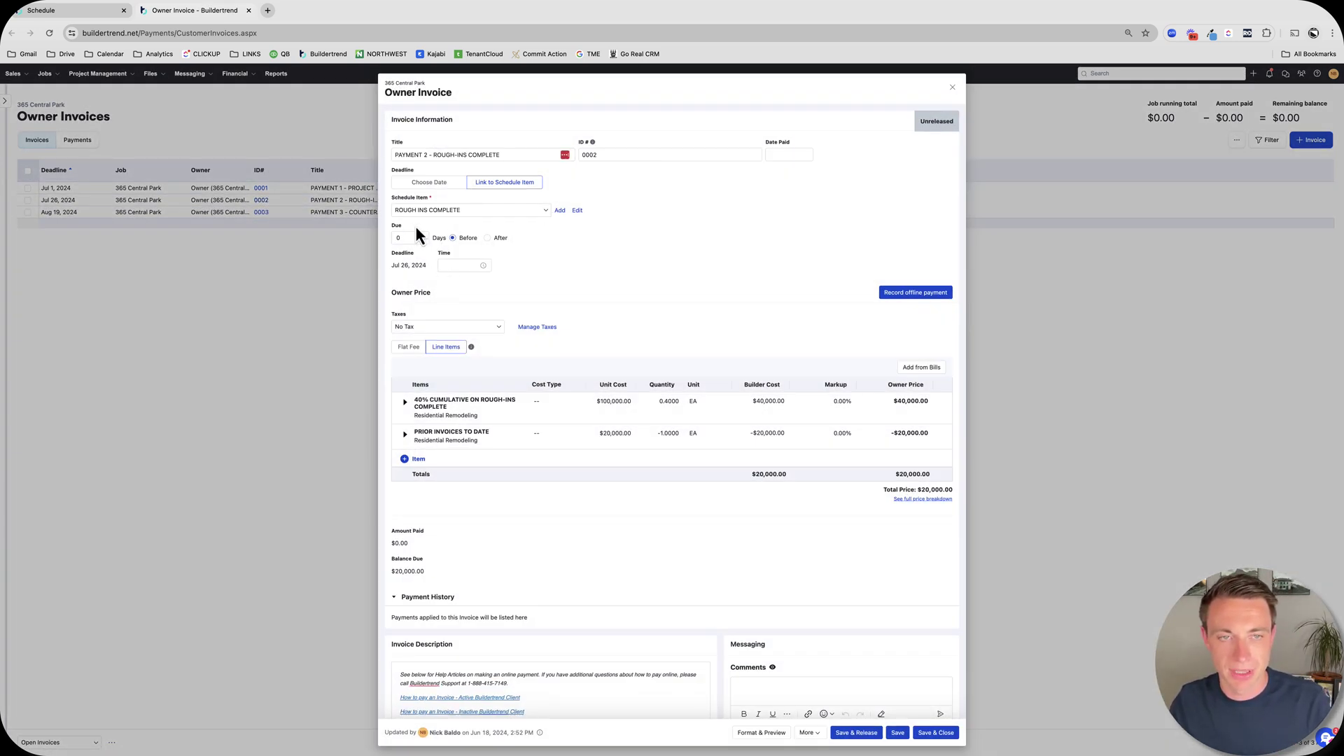
pyautogui.click(954, 88)
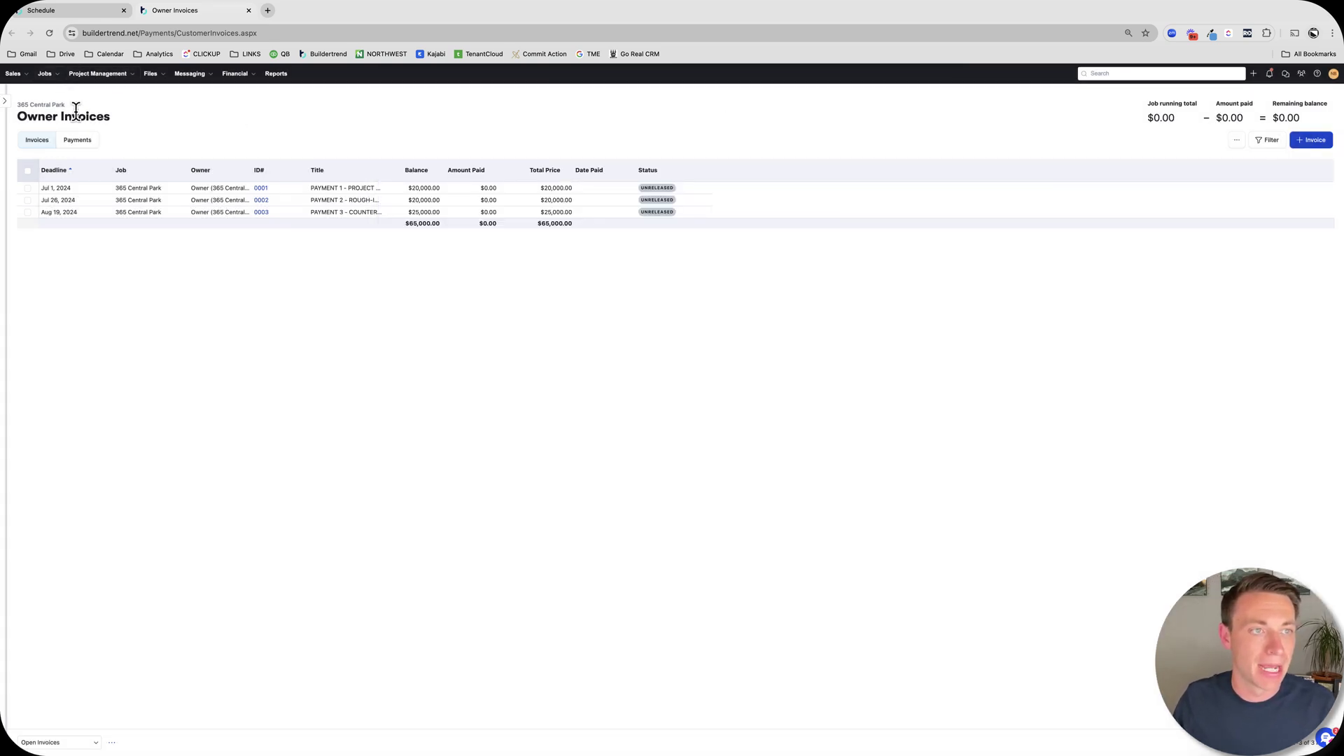
# Step: Show the job schedule as a calendar with Owner Invoices included via the filter
pyautogui.click(77, 12)
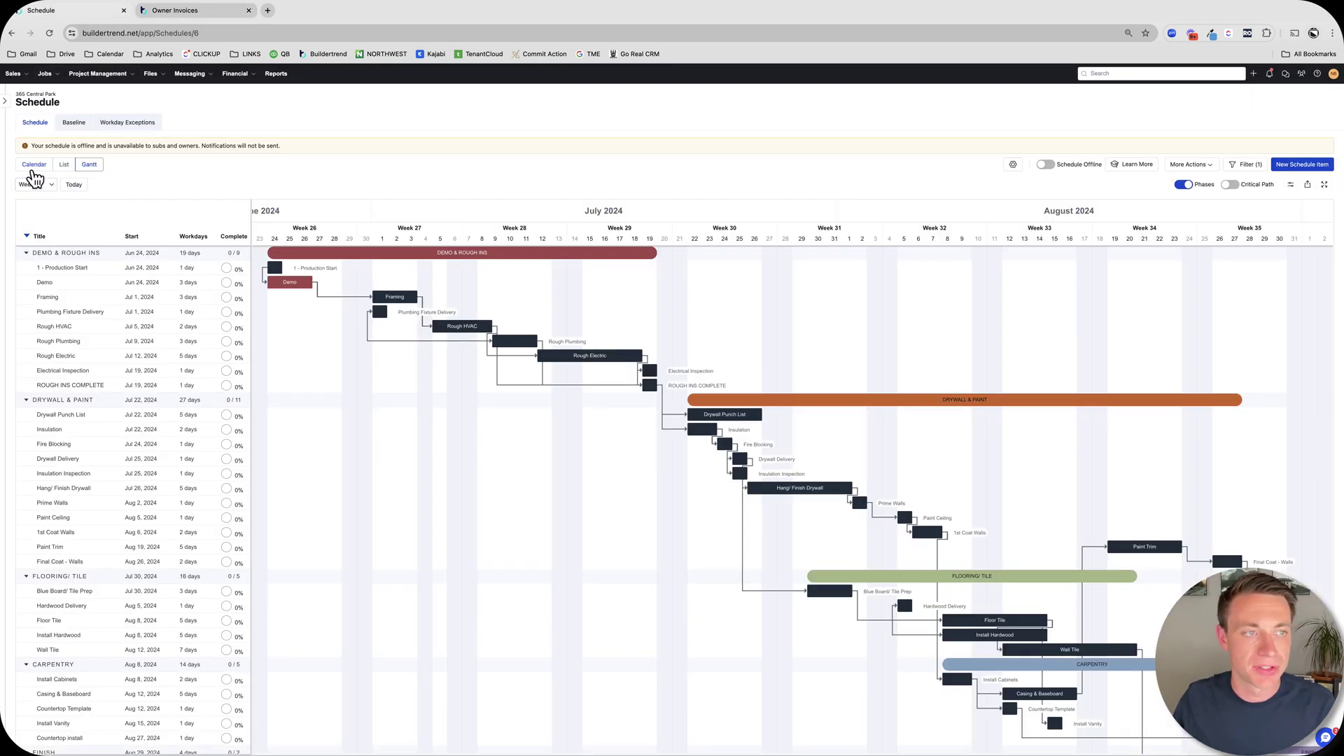
pyautogui.click(32, 168)
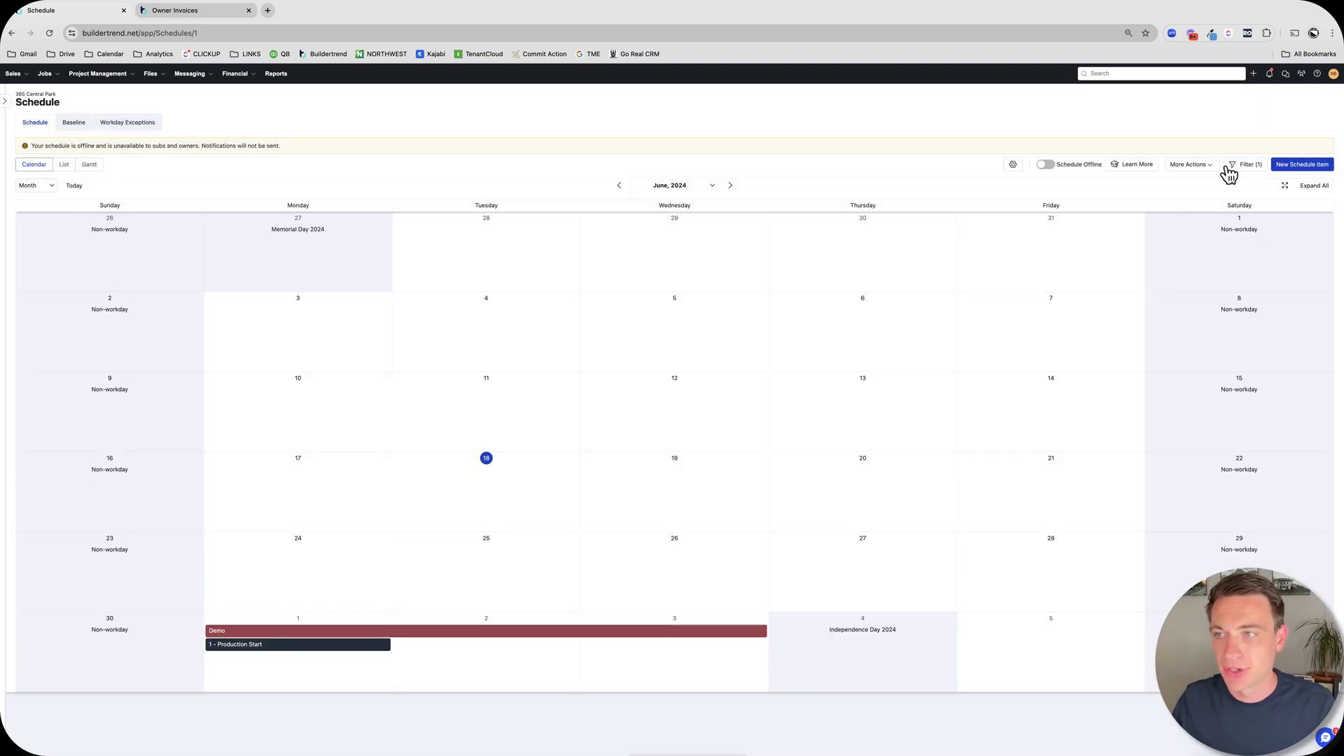
pyautogui.click(1245, 167)
pyautogui.click(1252, 271)
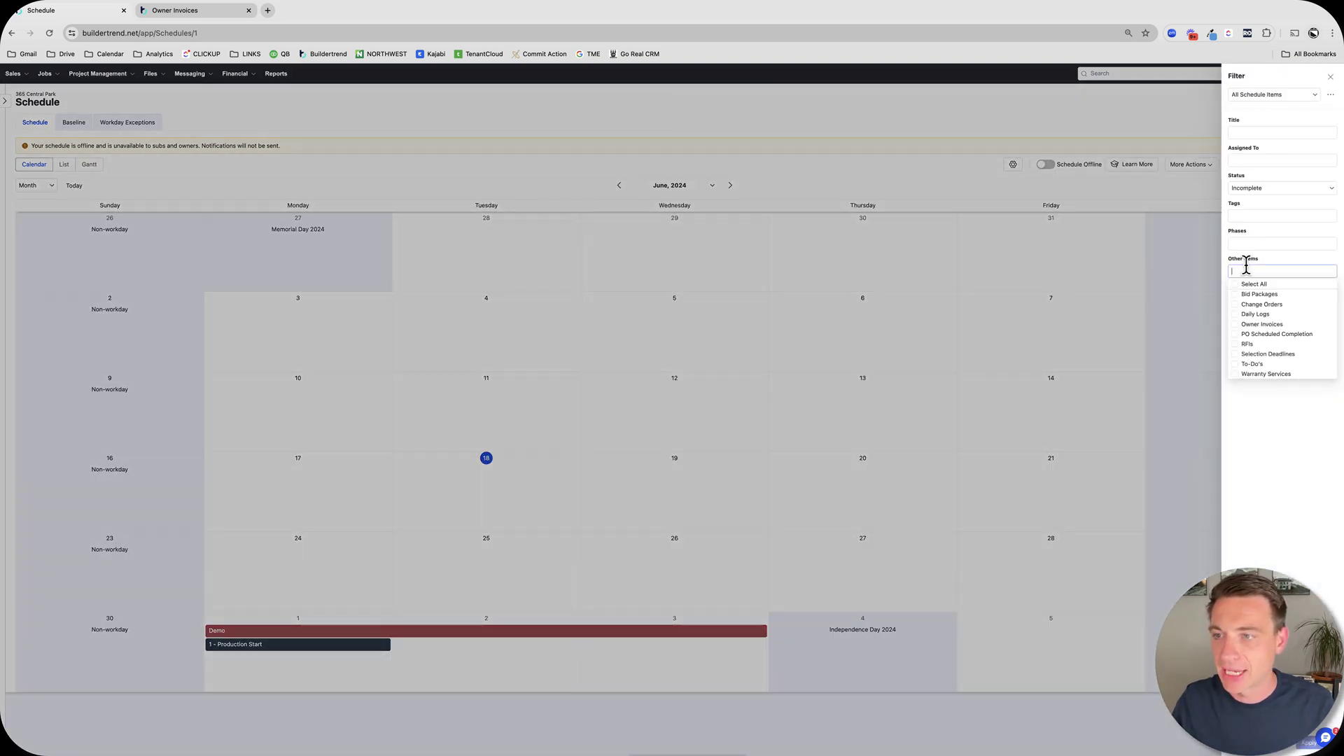
pyautogui.click(1257, 325)
pyautogui.click(1306, 744)
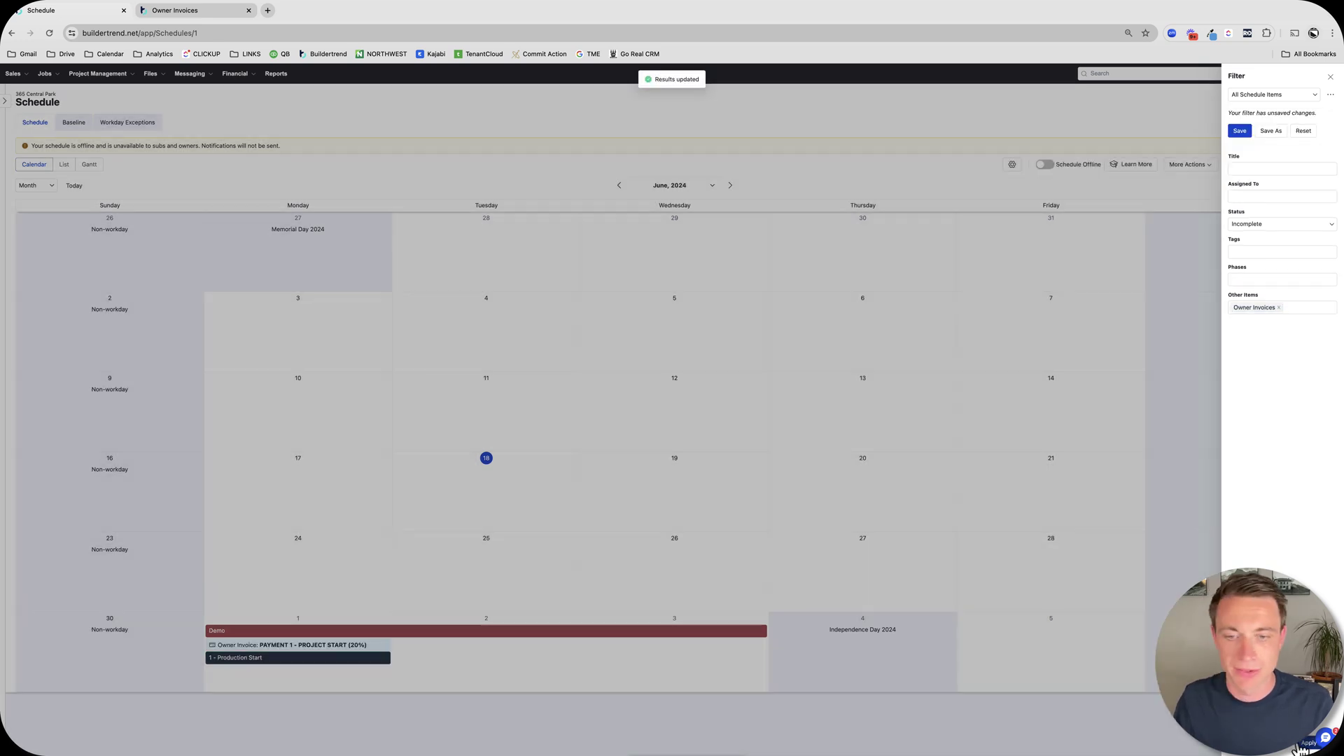
pyautogui.click(224, 183)
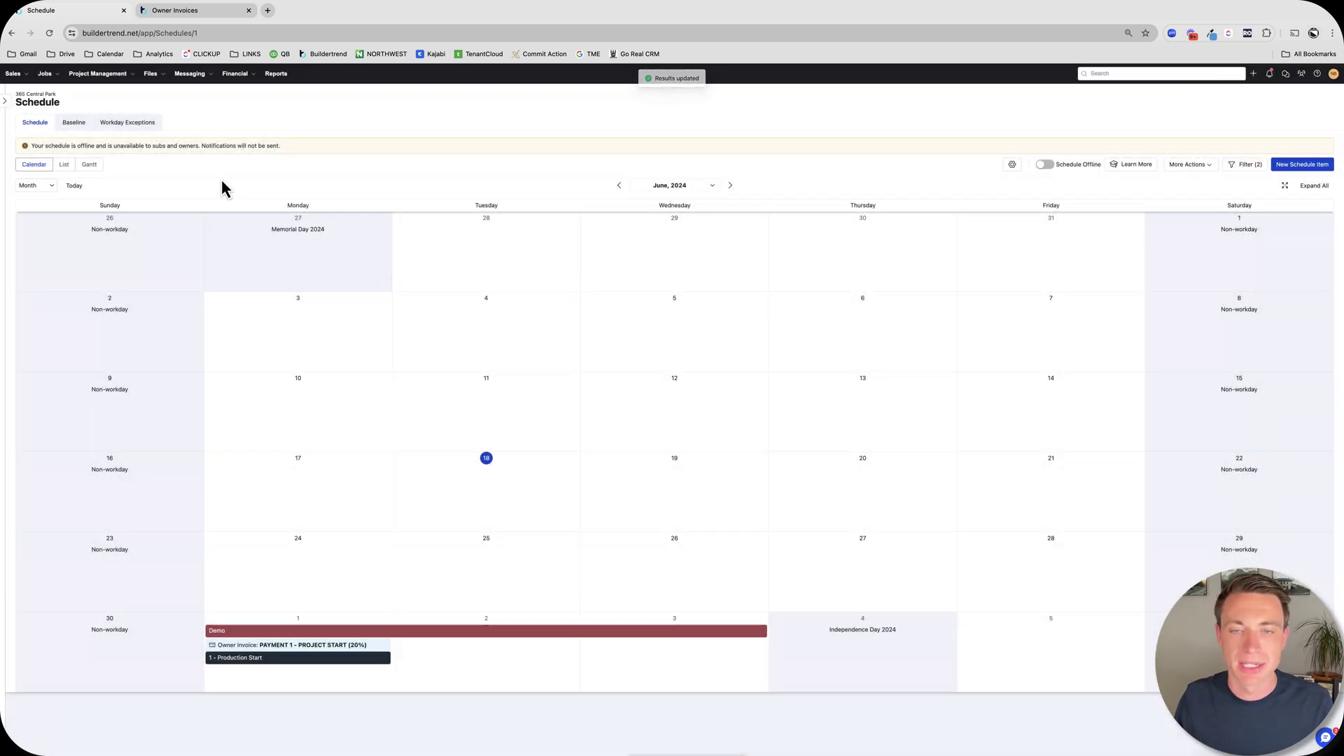
# Step: Move the calendar to July 2024, then switch back to the Gantt chart
pyautogui.click(730, 185)
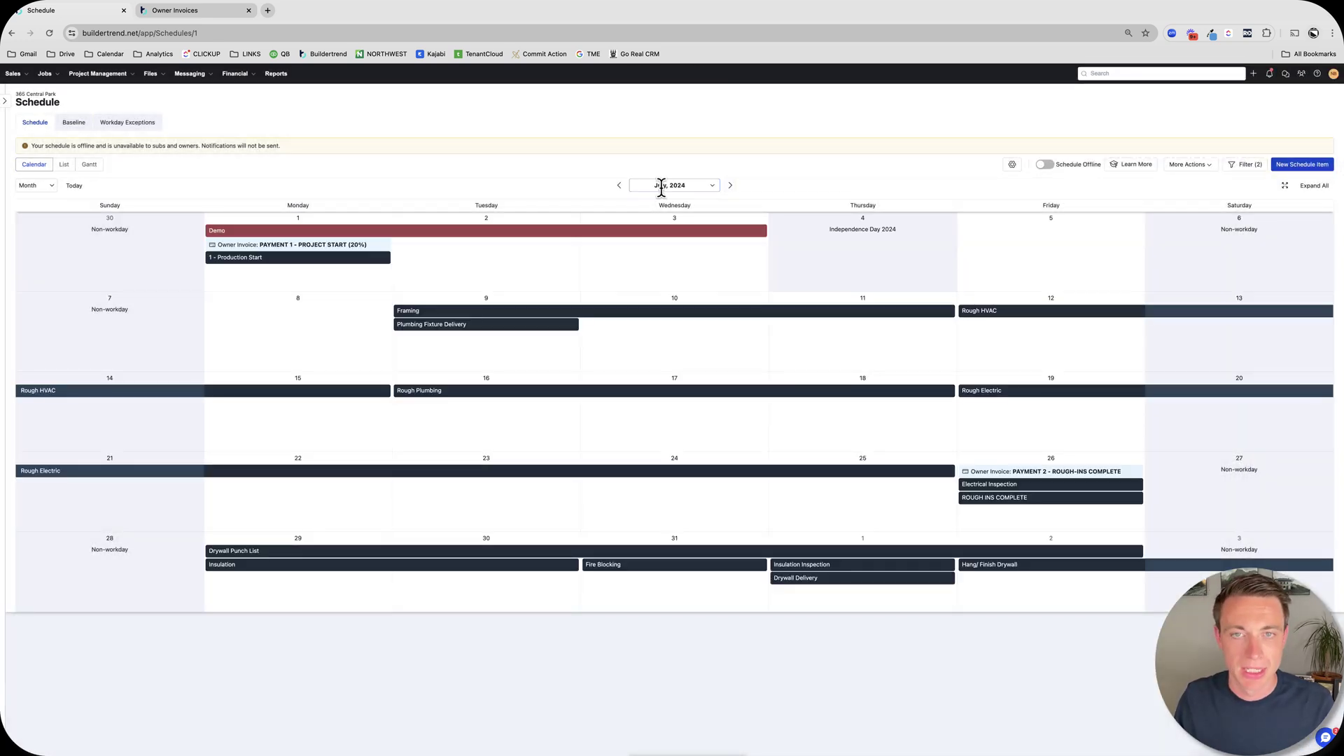
pyautogui.click(661, 186)
pyautogui.click(324, 271)
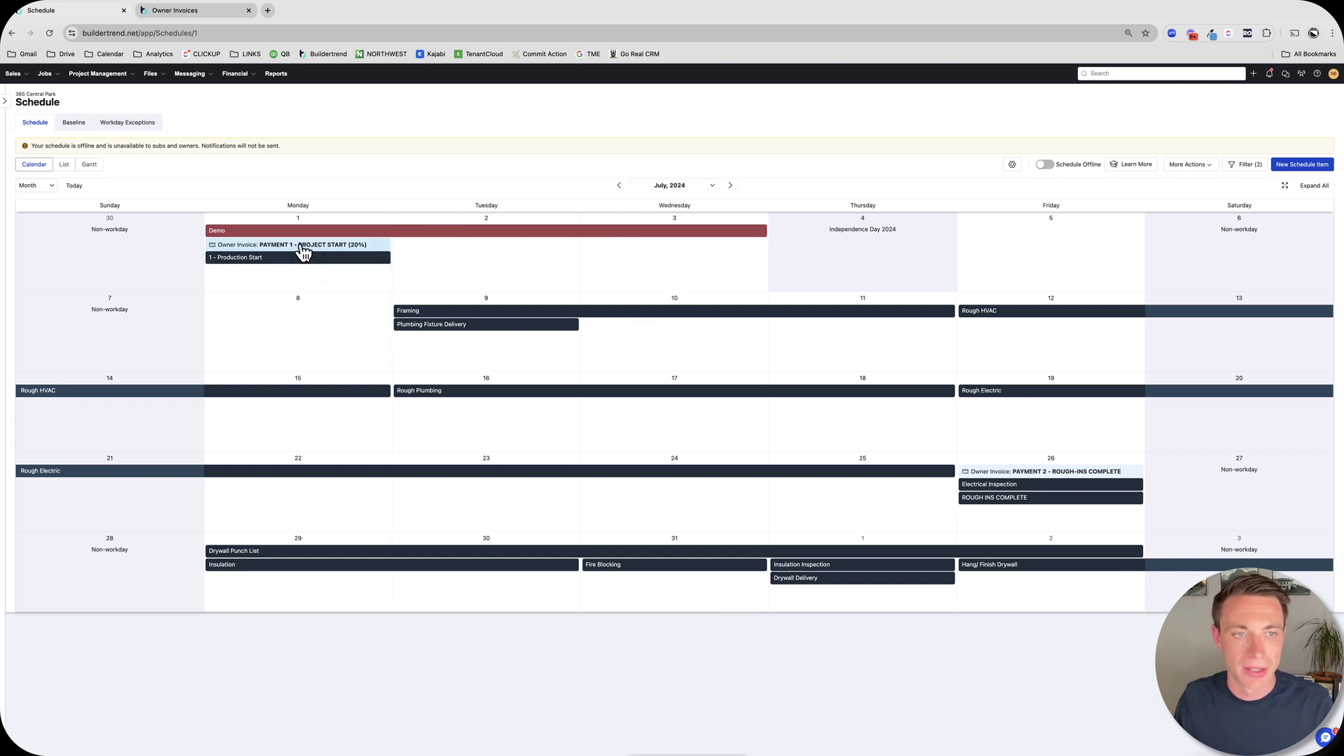
pyautogui.moveTo(1036, 483)
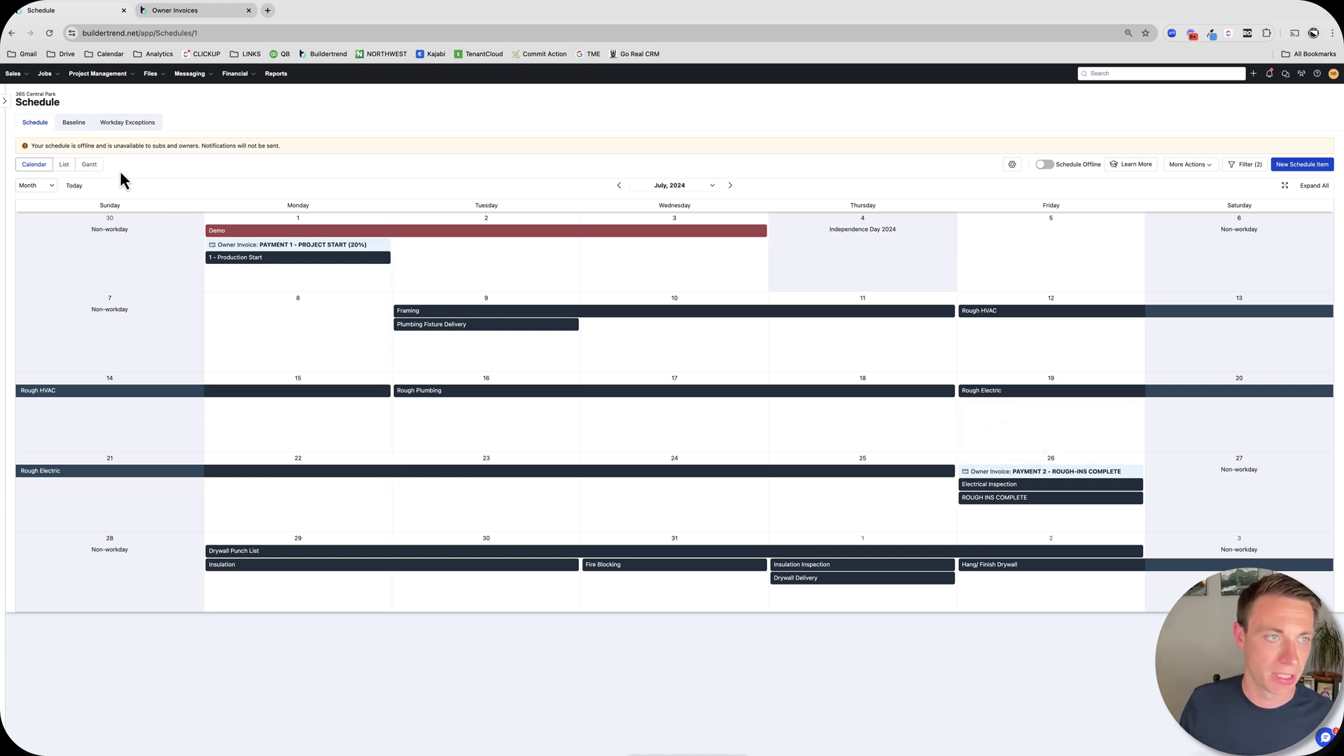
pyautogui.click(87, 169)
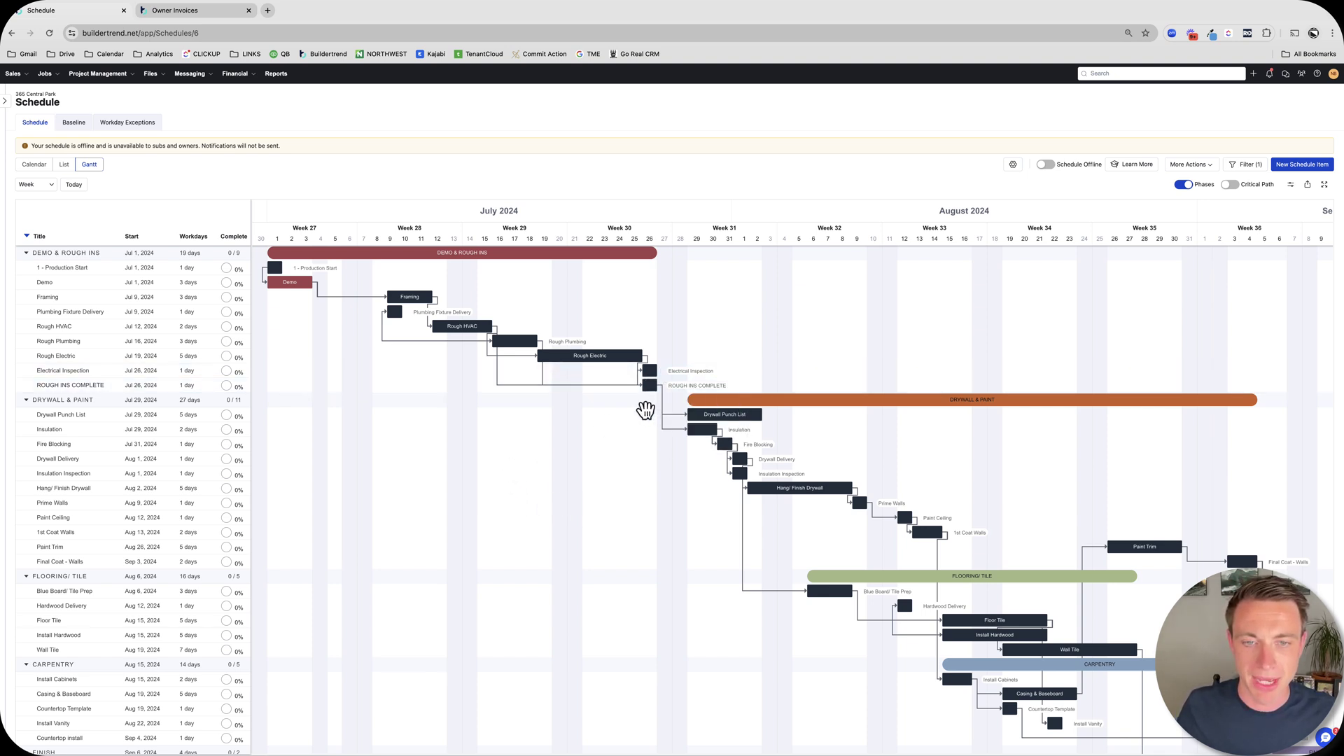
# Step: Check the phase and tags of the ROUGH INS COMPLETE item
pyautogui.click(648, 386)
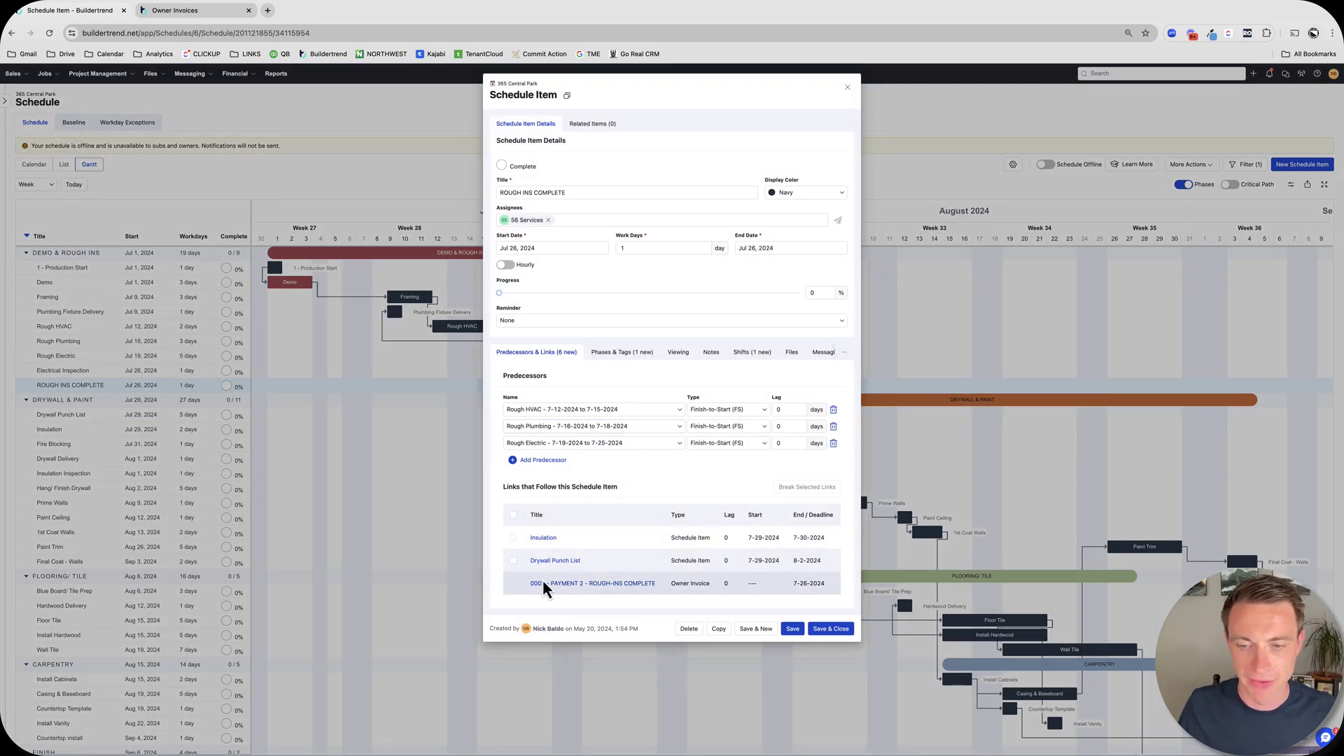
pyautogui.click(636, 358)
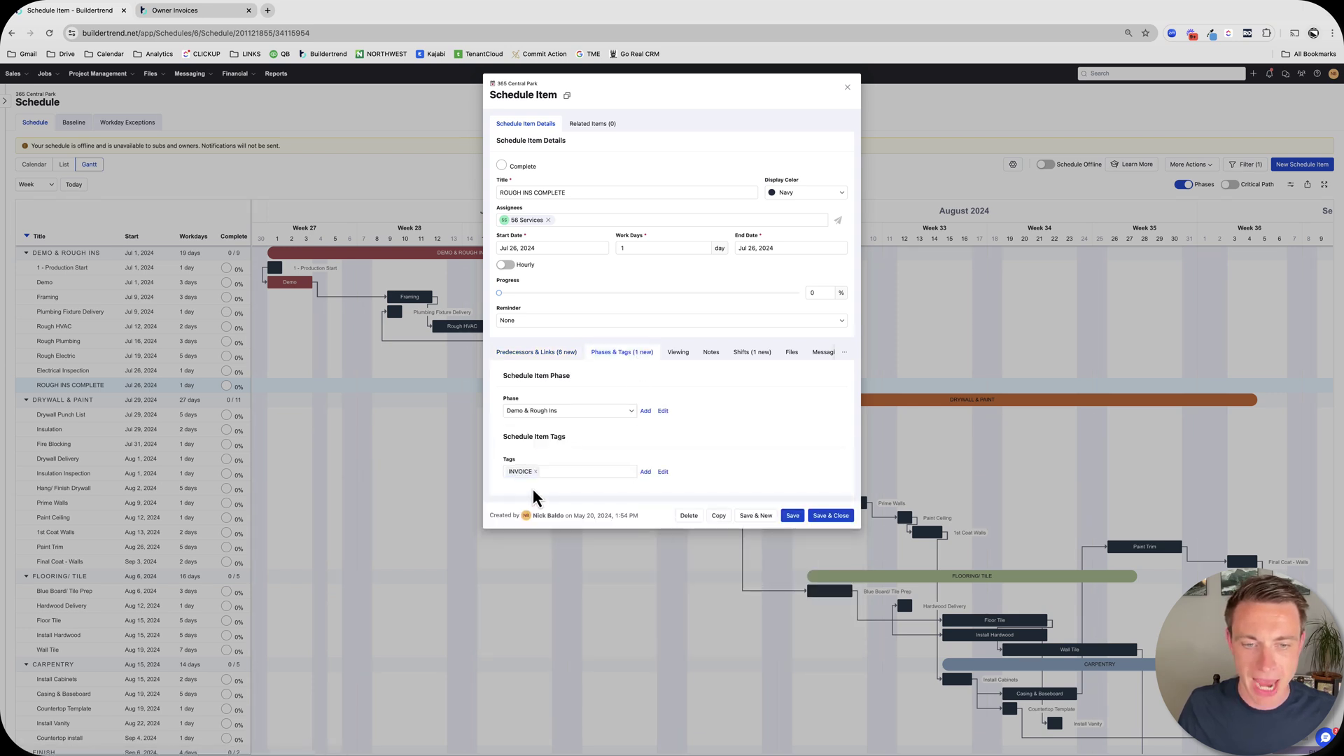
pyautogui.click(848, 91)
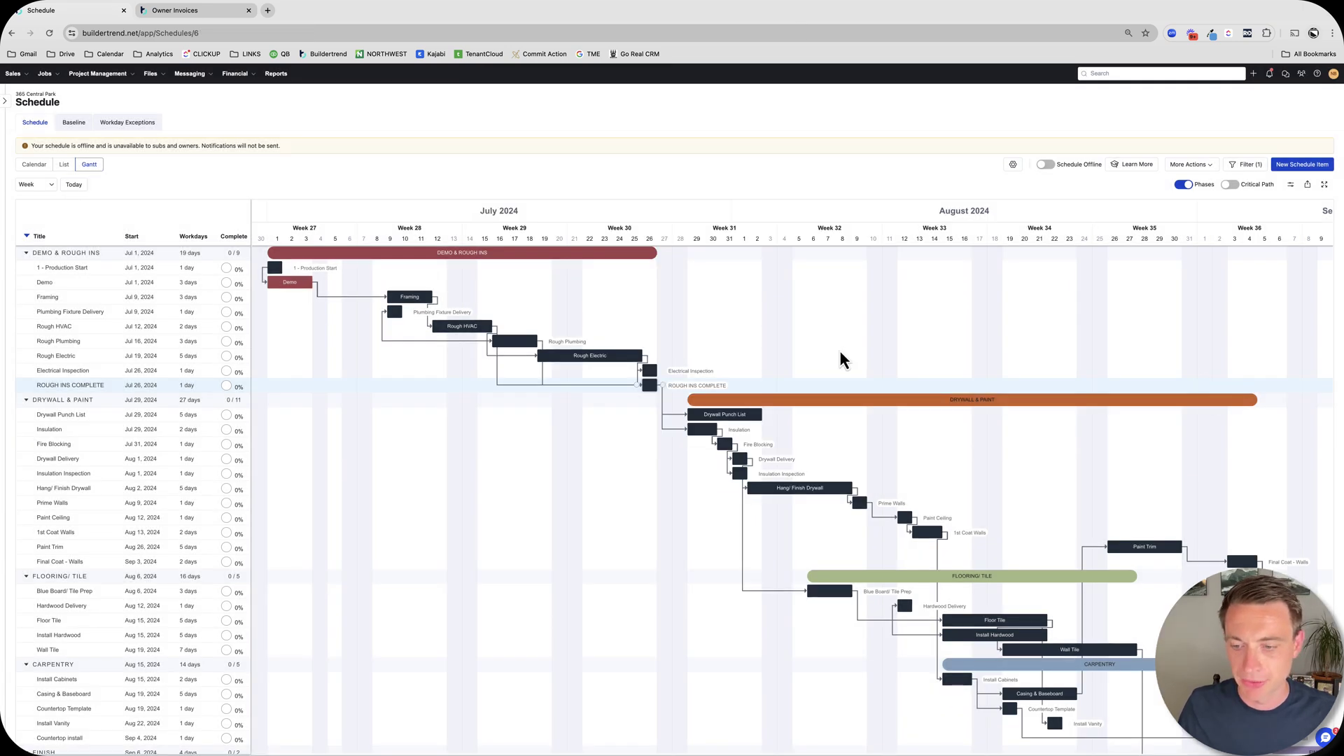
# Step: Tag Countertop Template with INVOICE and save it
pyautogui.scroll(-1, 839, 351)
pyautogui.click(1012, 675)
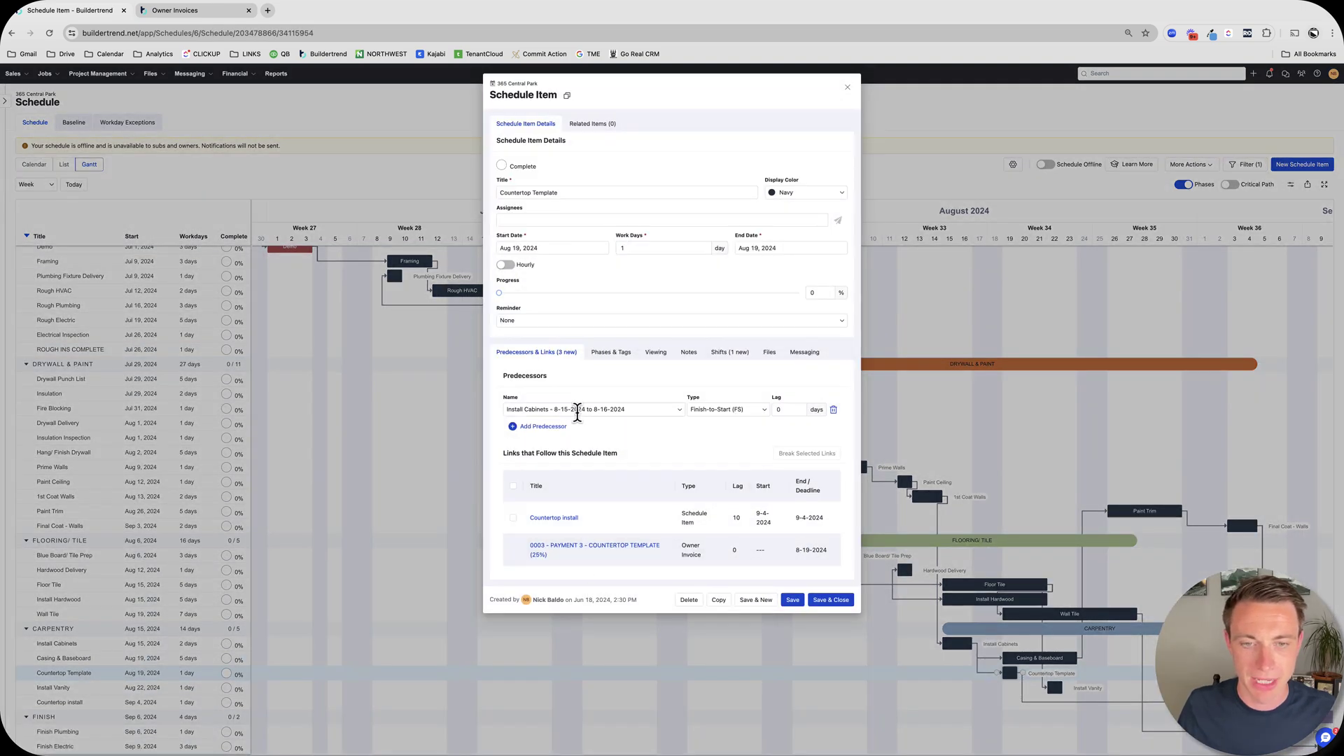
pyautogui.click(609, 352)
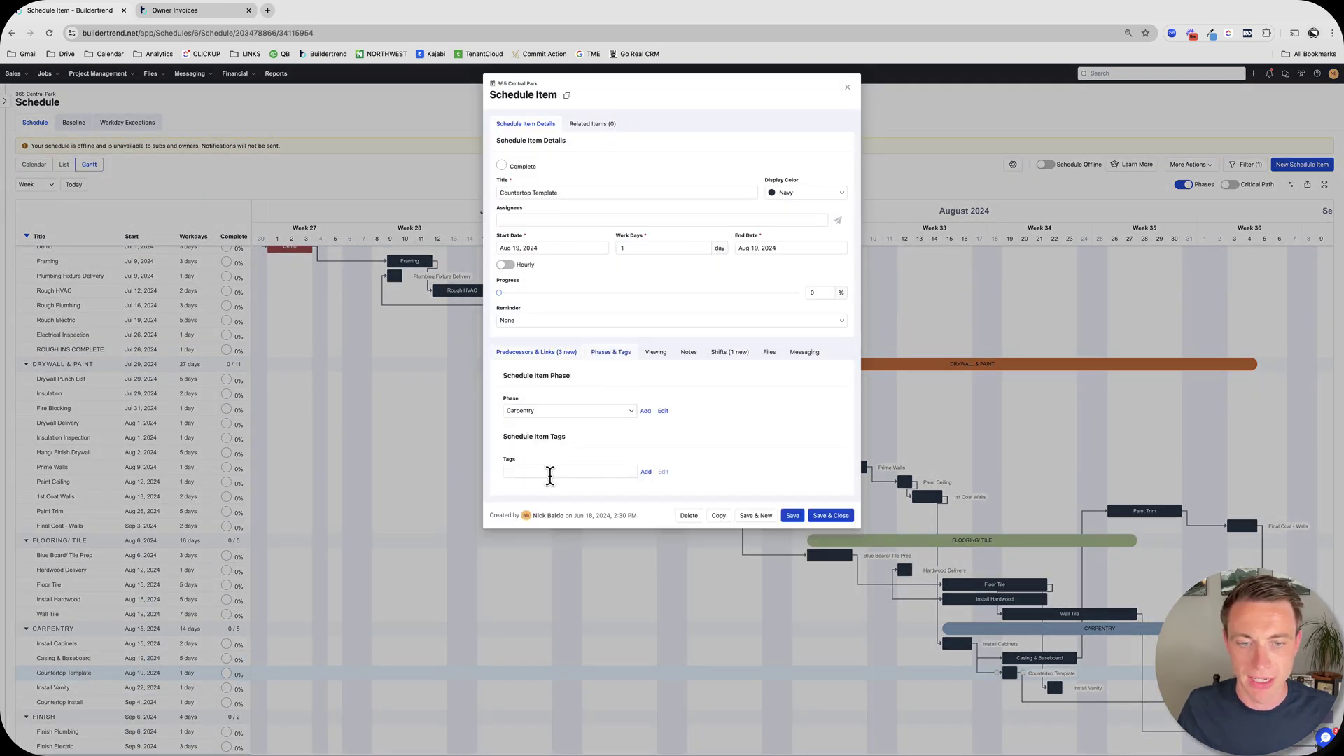
pyautogui.click(548, 472)
pyautogui.click(537, 536)
pyautogui.click(832, 516)
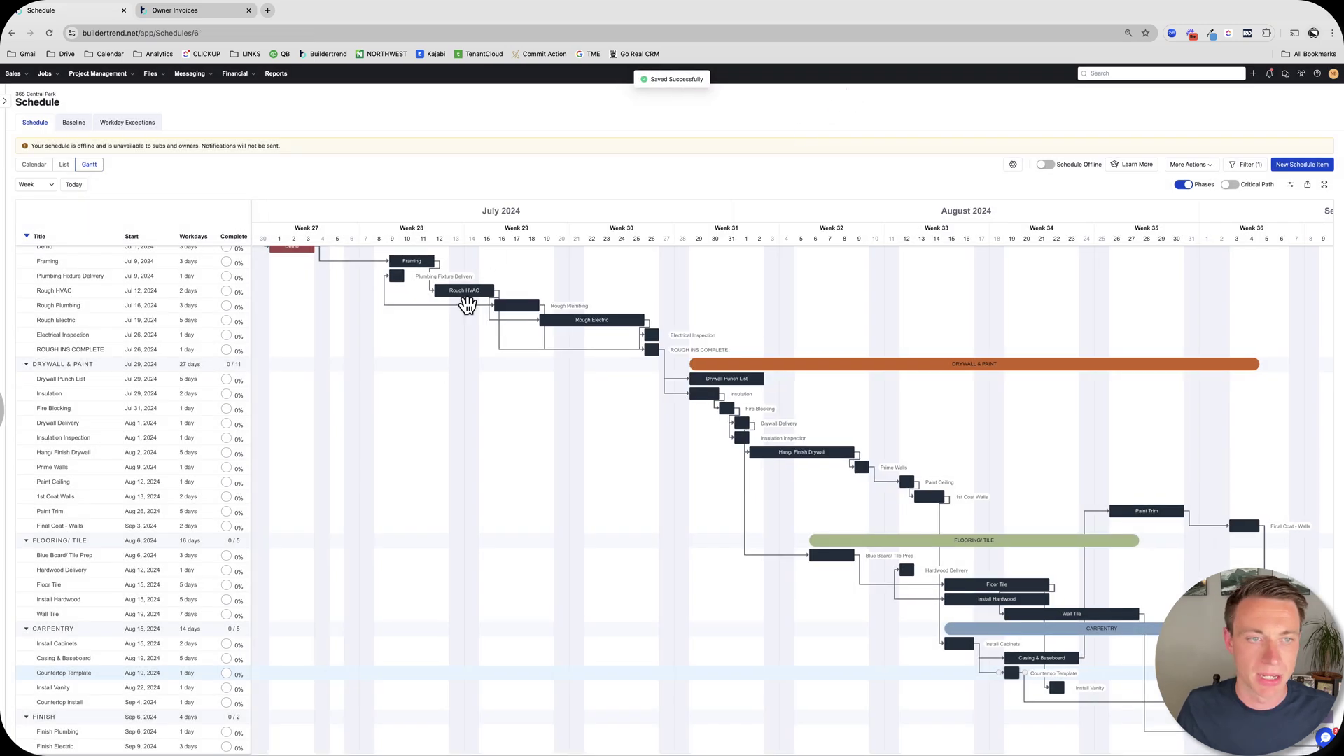
# Step: Tag 1 - Production Start with INVOICE, save, and close the item
pyautogui.scroll(1, 375, 321)
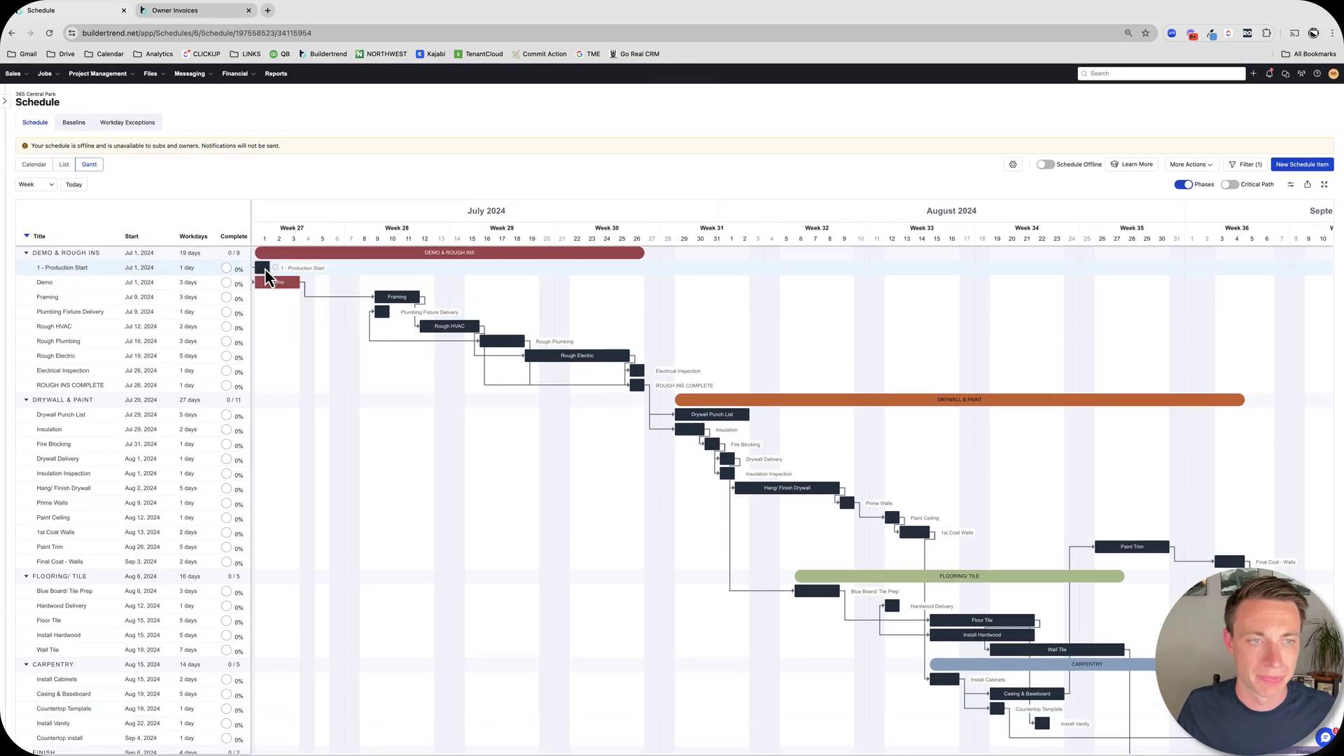
pyautogui.click(267, 268)
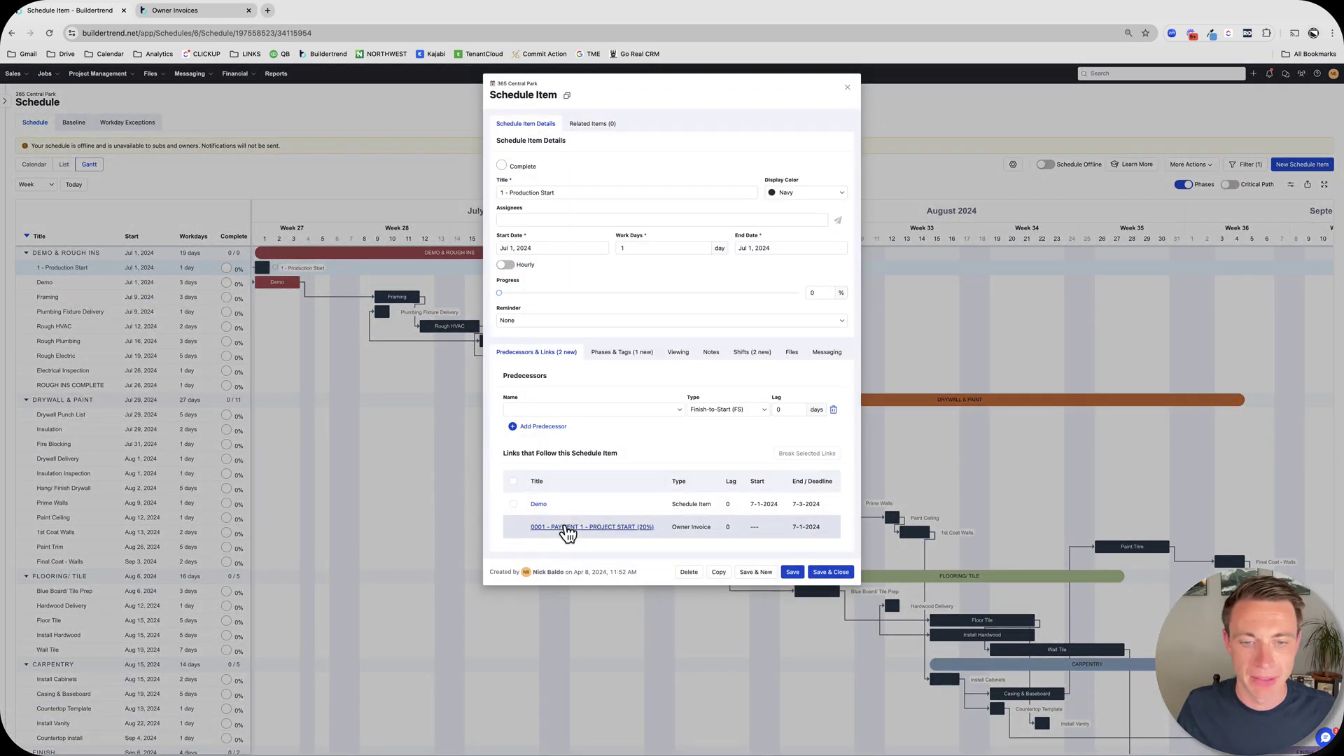
pyautogui.click(621, 353)
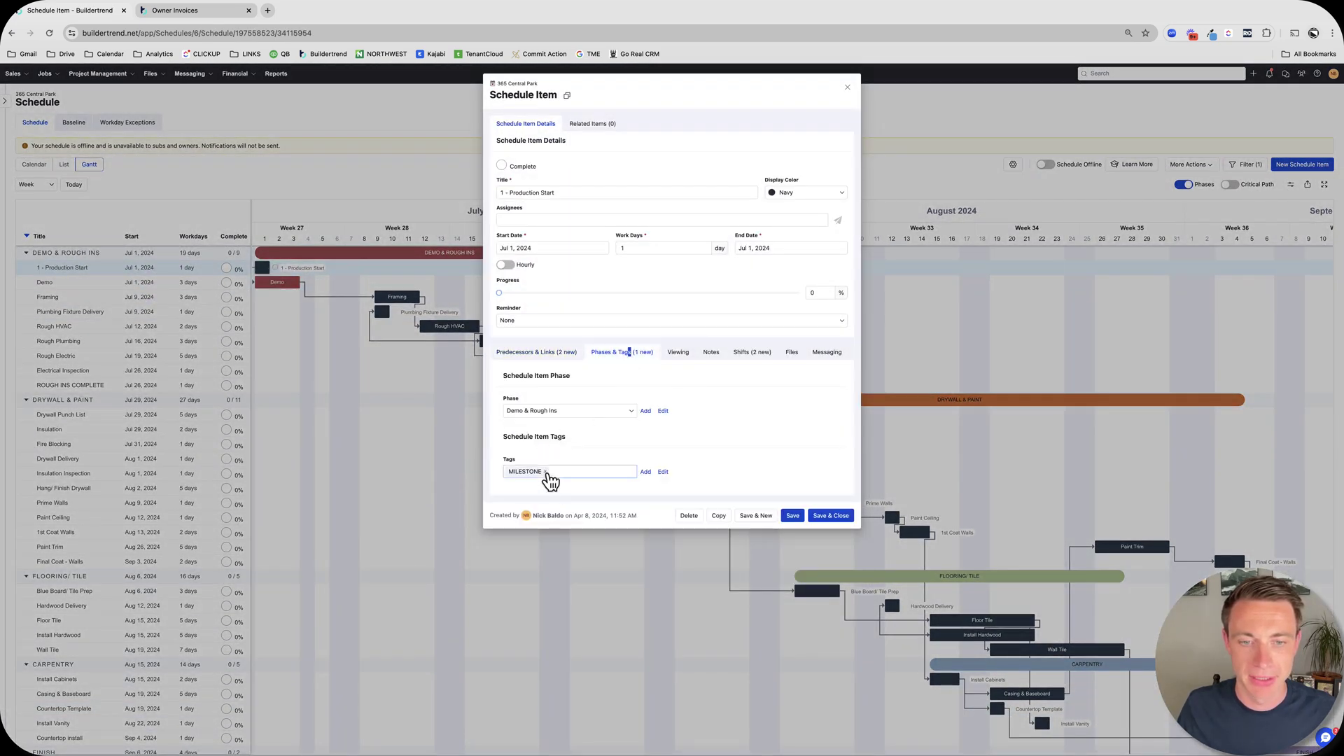
pyautogui.click(545, 471)
pyautogui.click(528, 535)
pyautogui.click(830, 516)
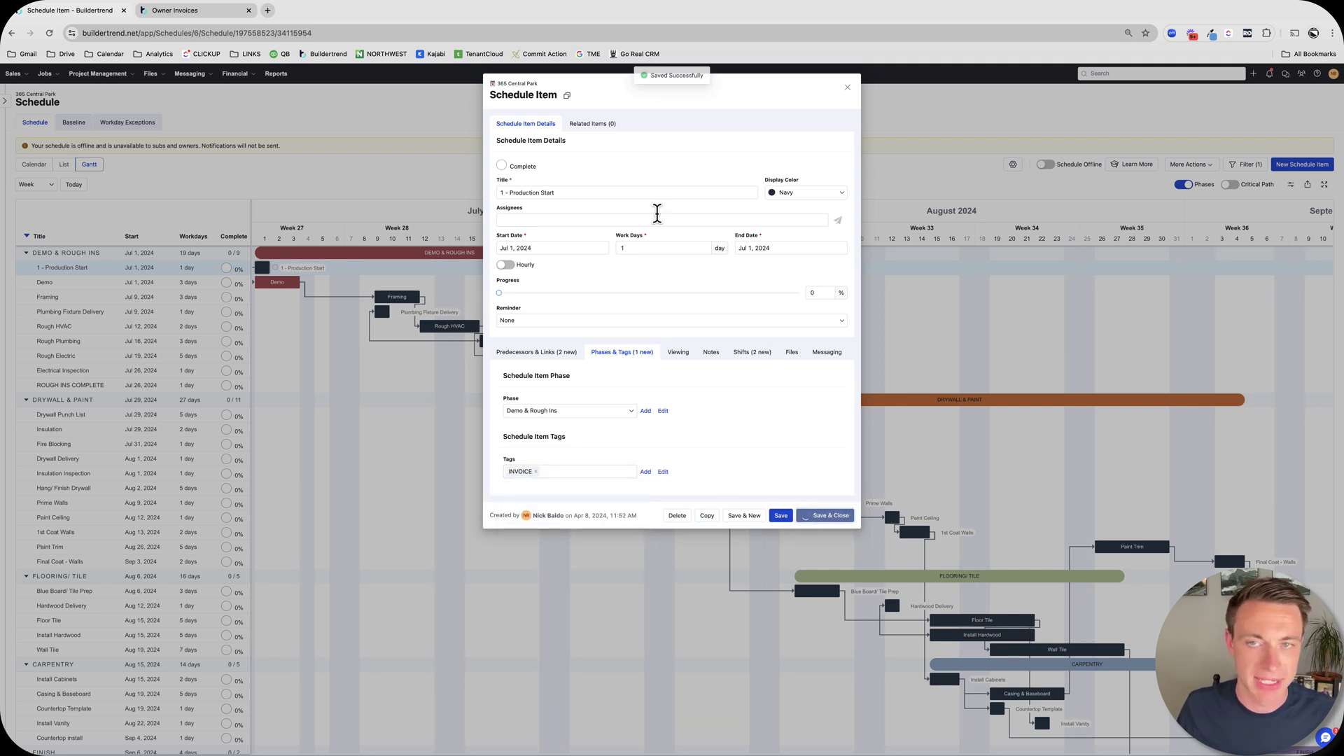
pyautogui.click(847, 88)
# Step: Try the calendar and list views, filter by the INVOICE tag, then display the Gantt chart
pyautogui.click(35, 164)
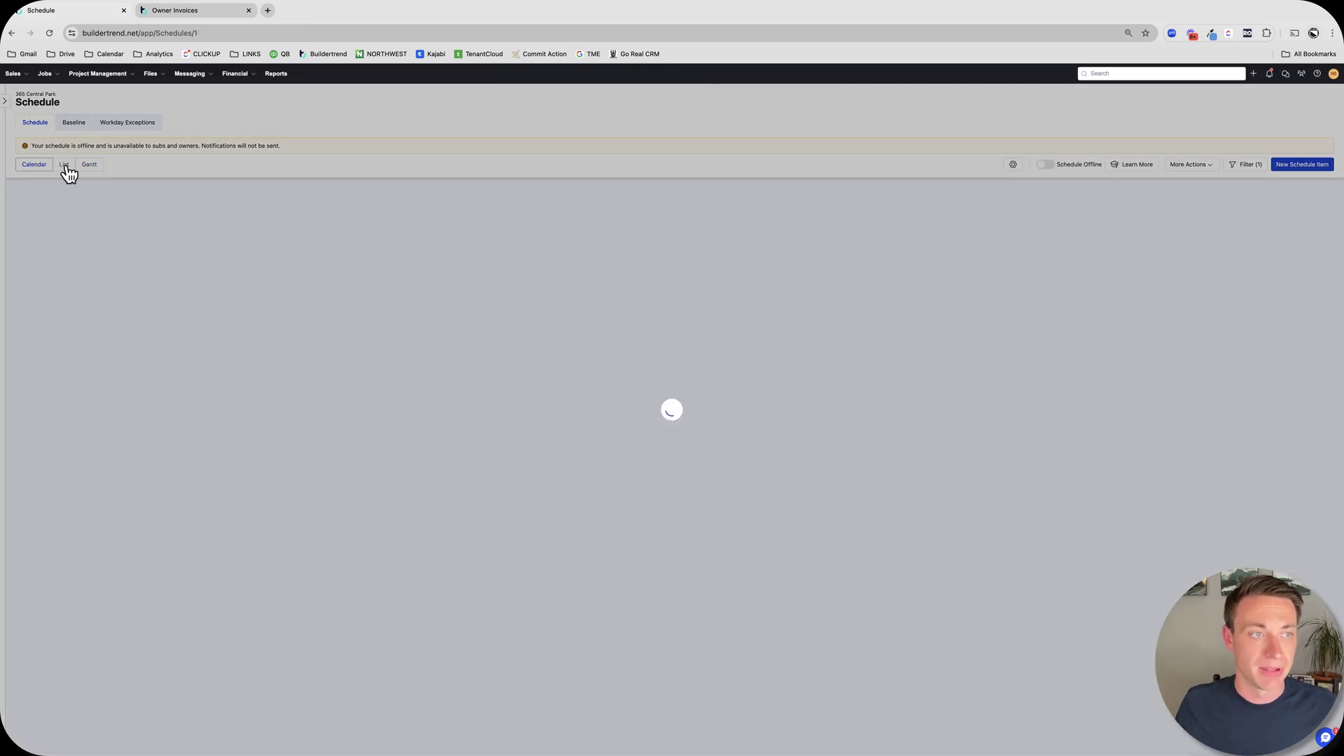
pyautogui.click(64, 165)
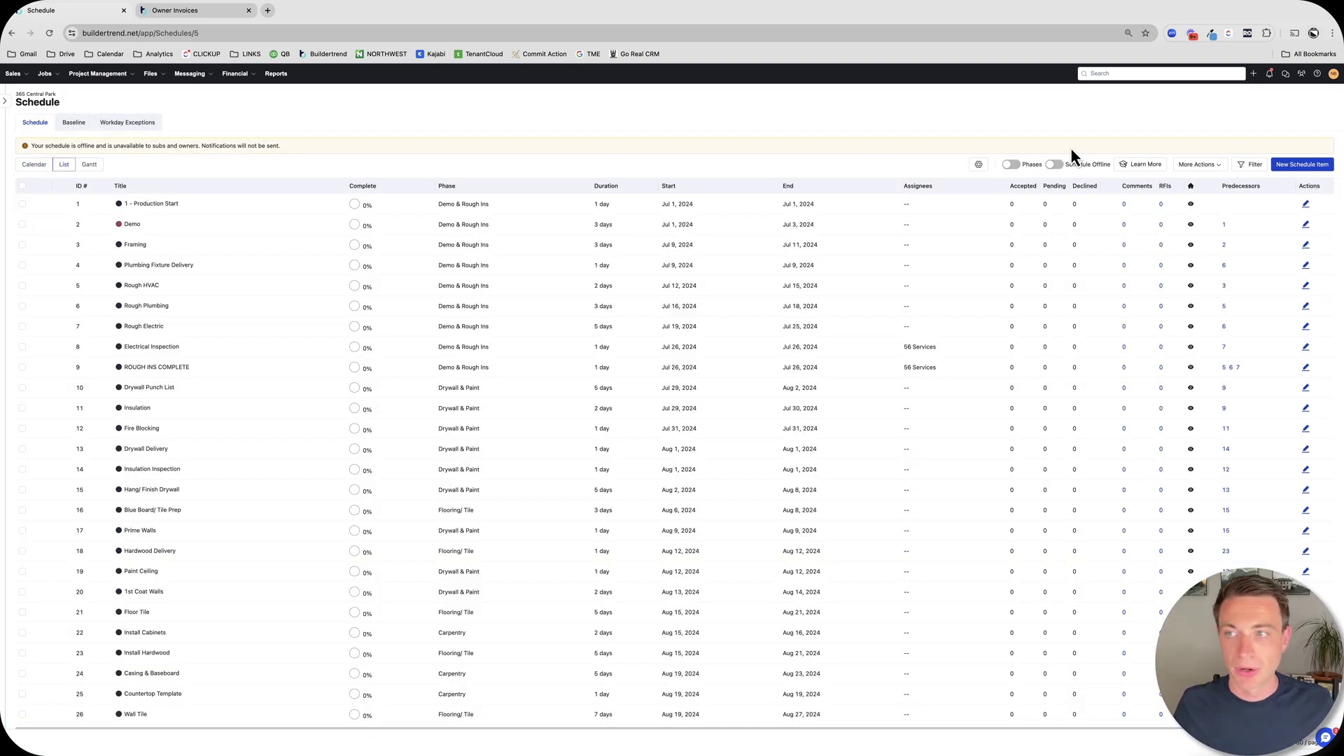
pyautogui.click(1244, 165)
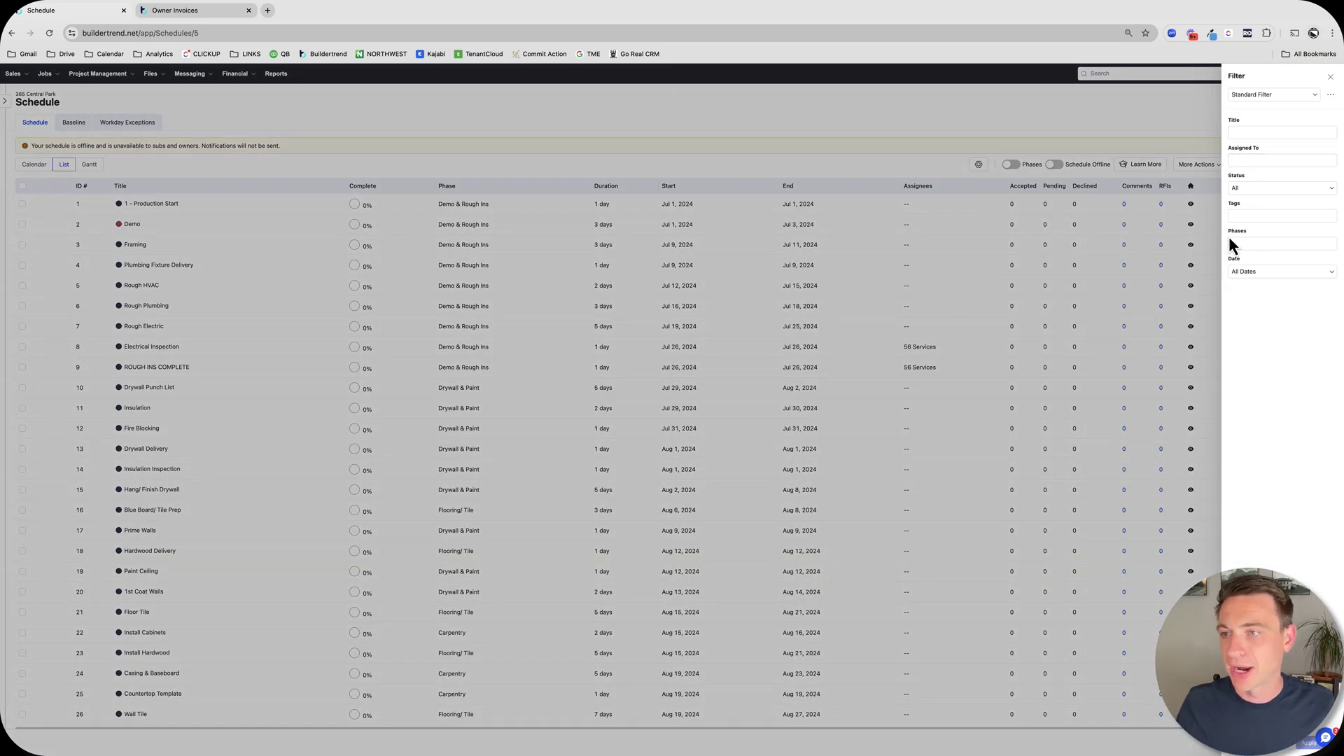
pyautogui.click(1245, 215)
pyautogui.click(1259, 287)
pyautogui.click(1307, 743)
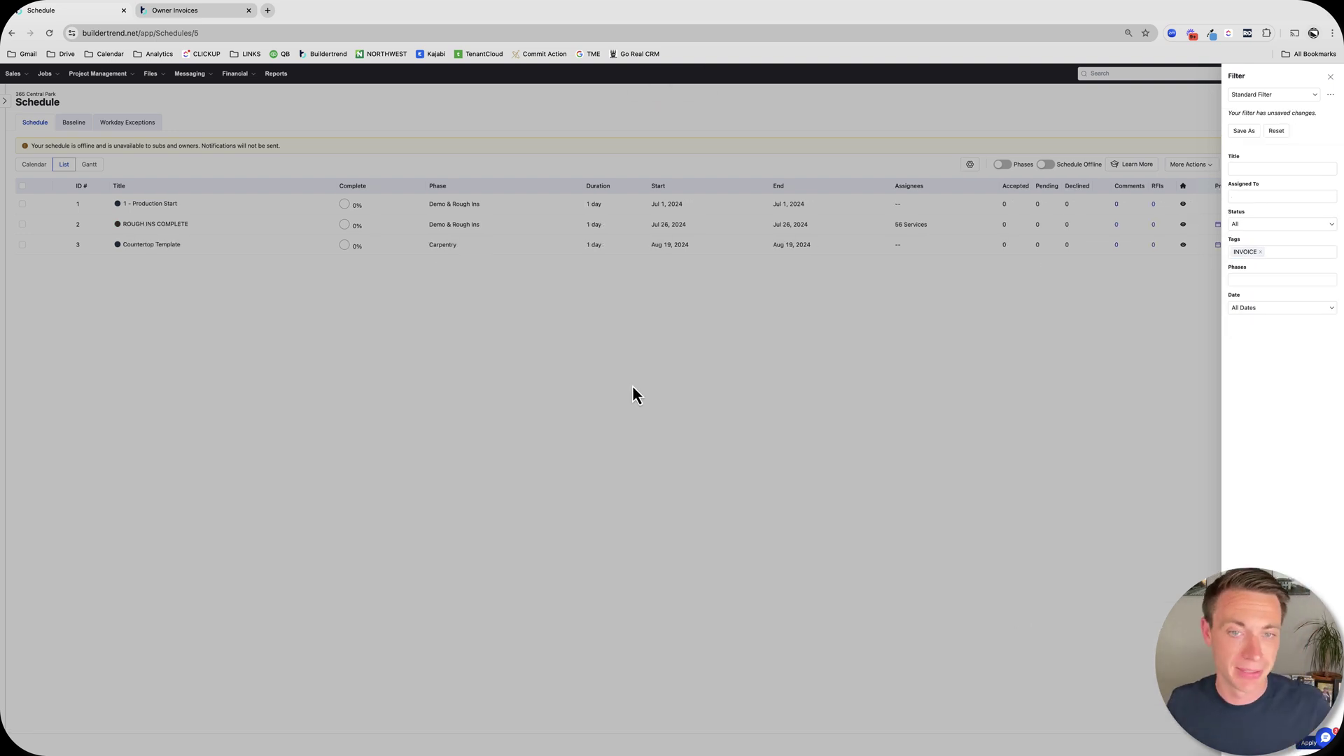
pyautogui.click(497, 361)
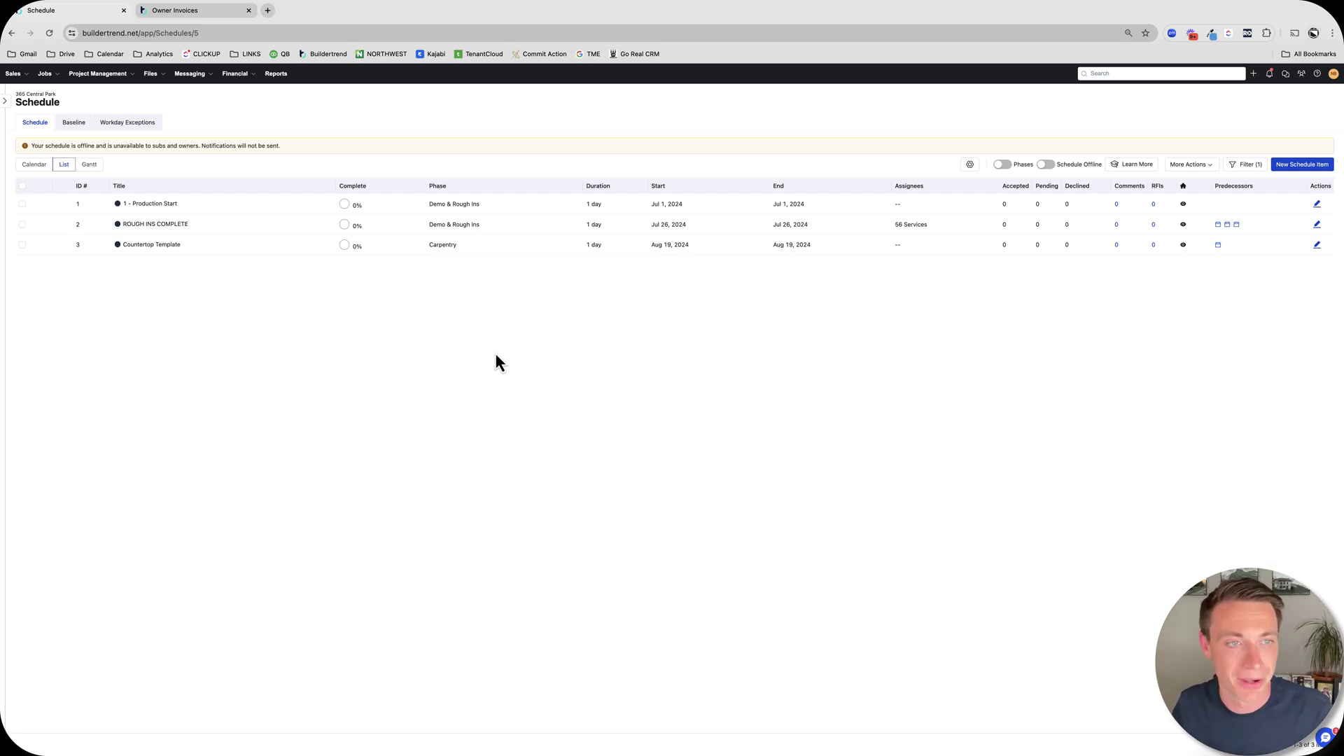
pyautogui.click(90, 166)
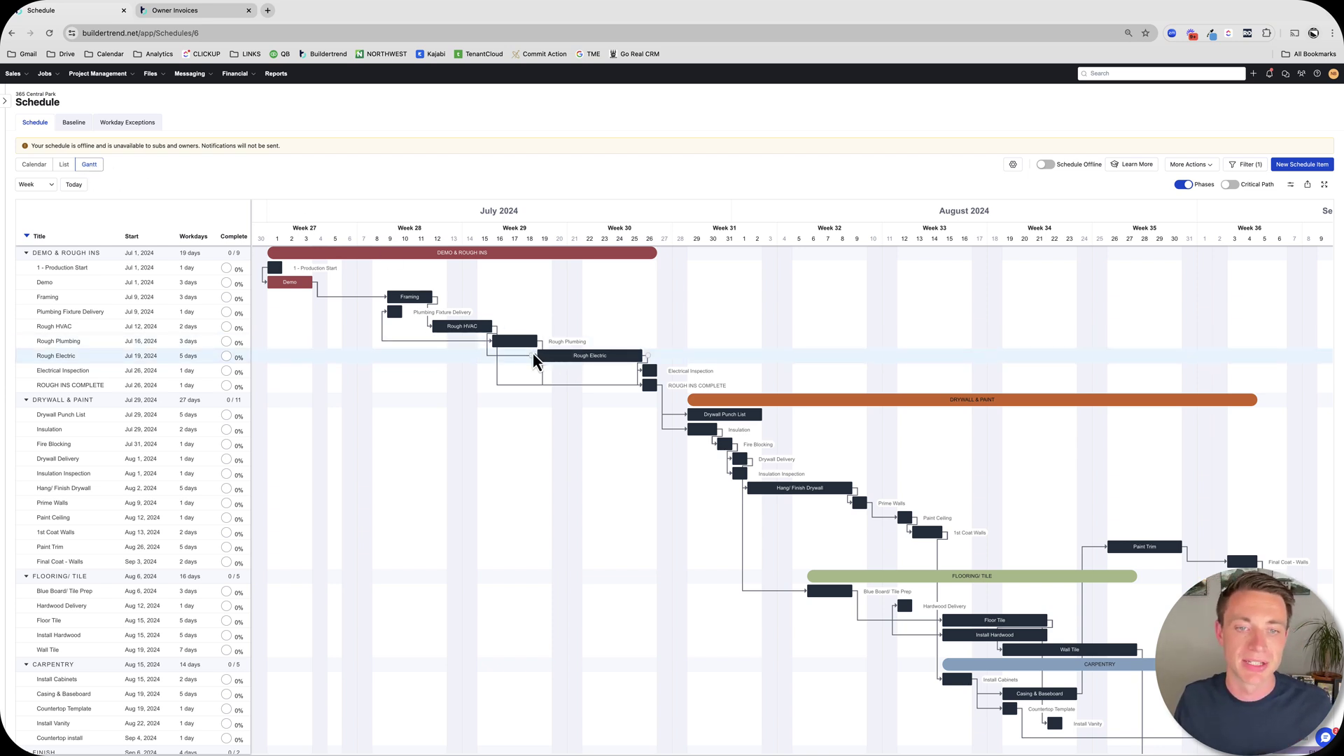
pyautogui.moveTo(584, 364)
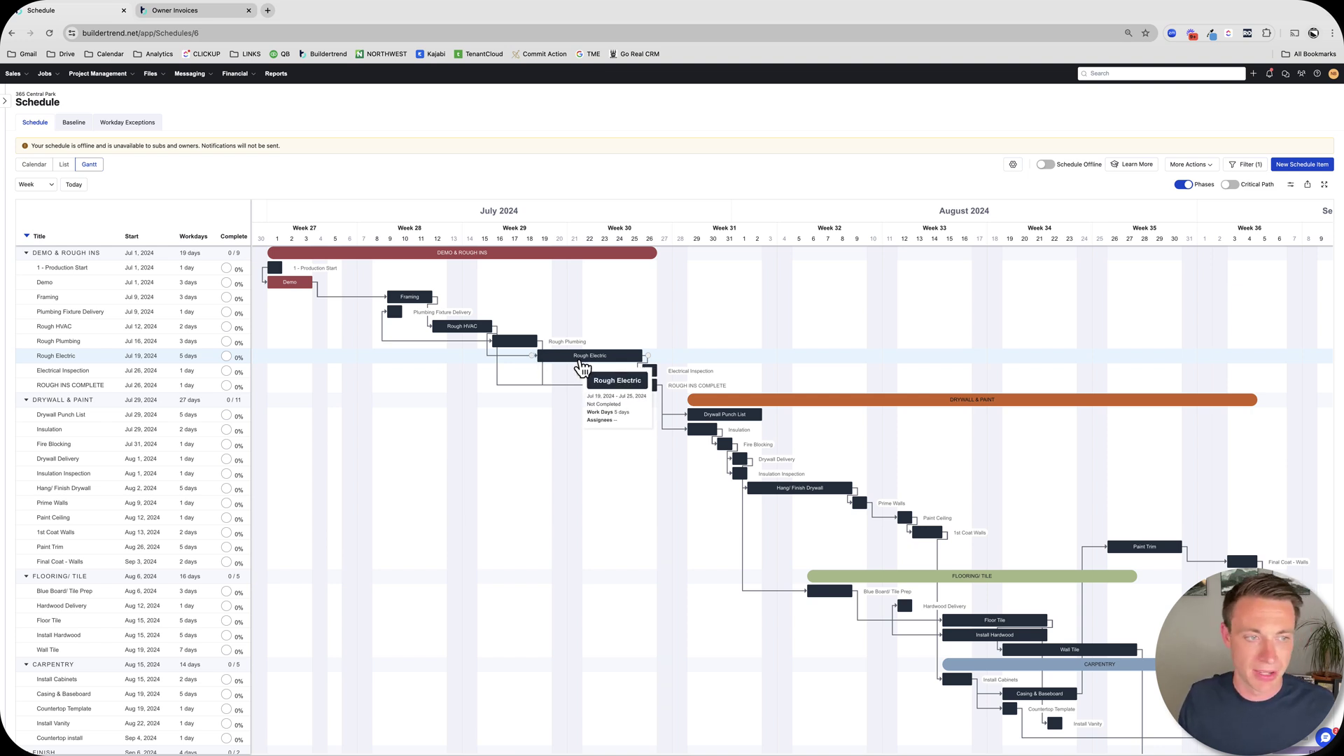
# Step: From Rough Electric's related items, start a new to-do titled 'Rough Electric Checklist'
pyautogui.click(580, 361)
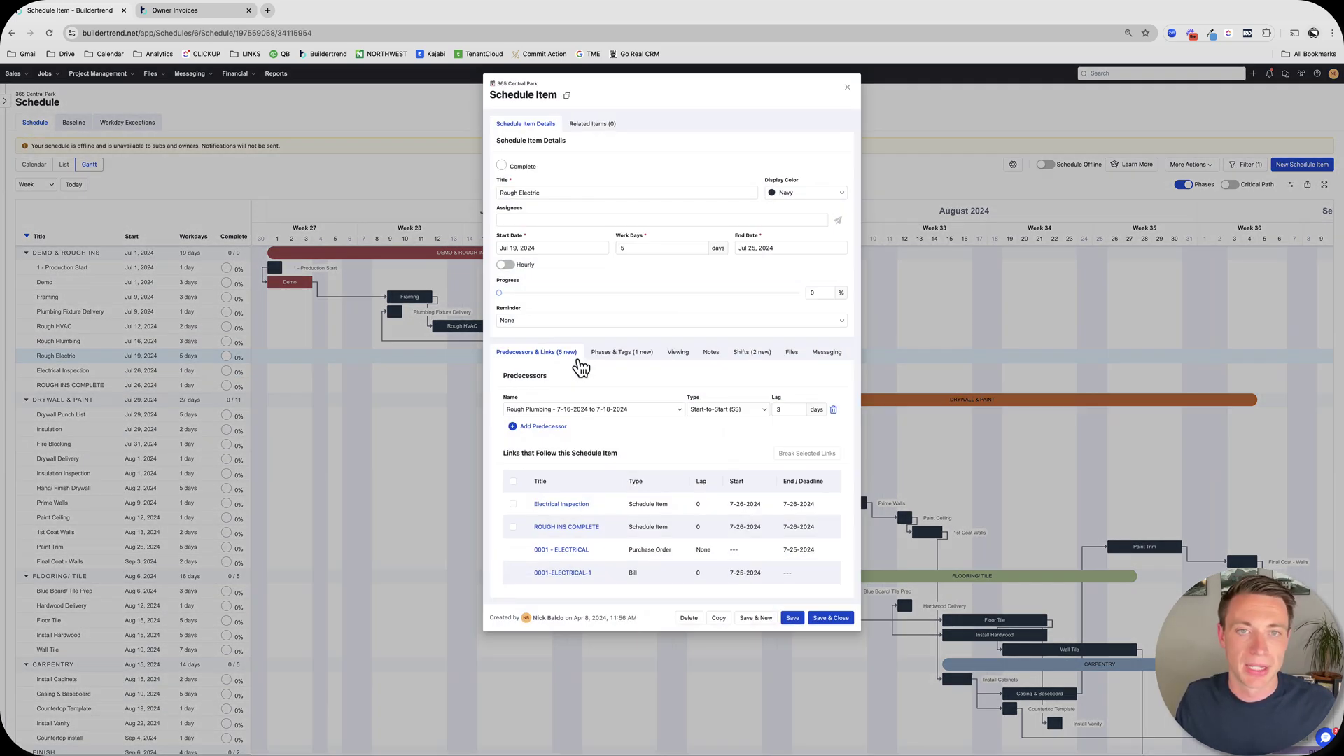
pyautogui.click(588, 126)
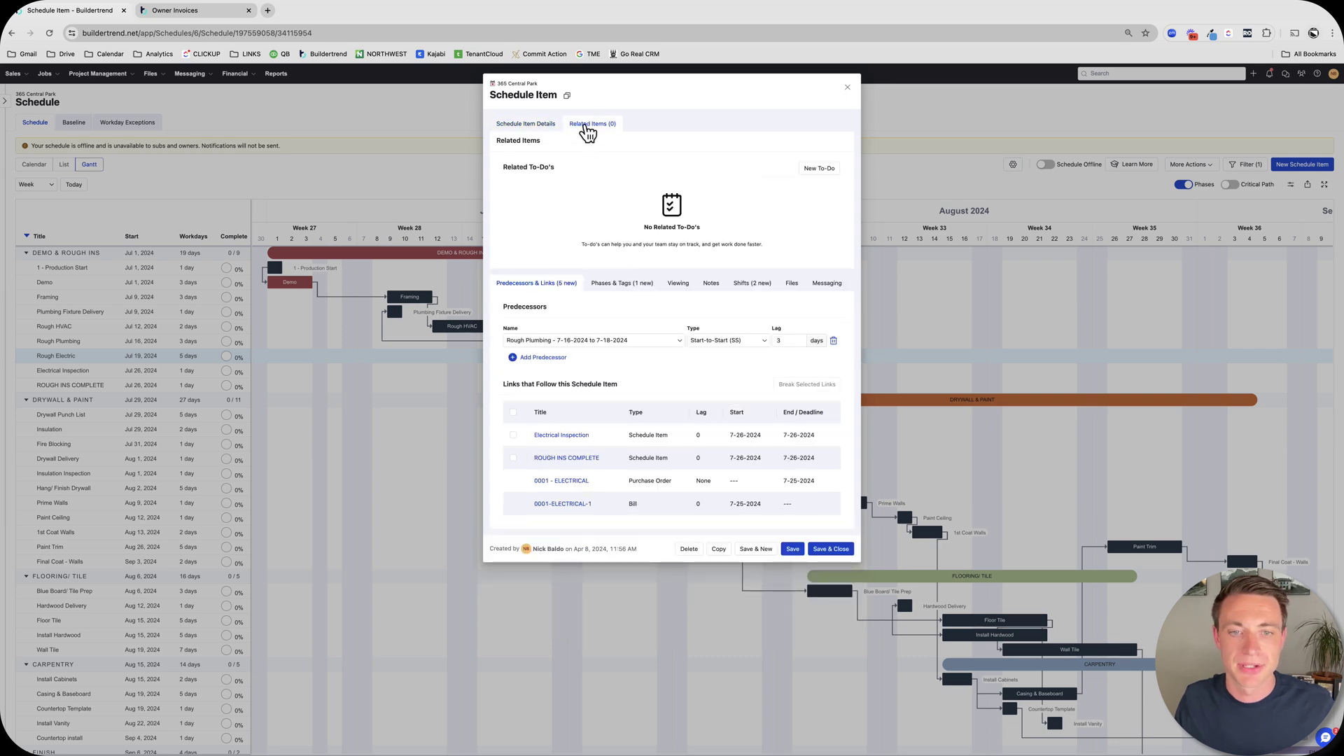
pyautogui.click(833, 169)
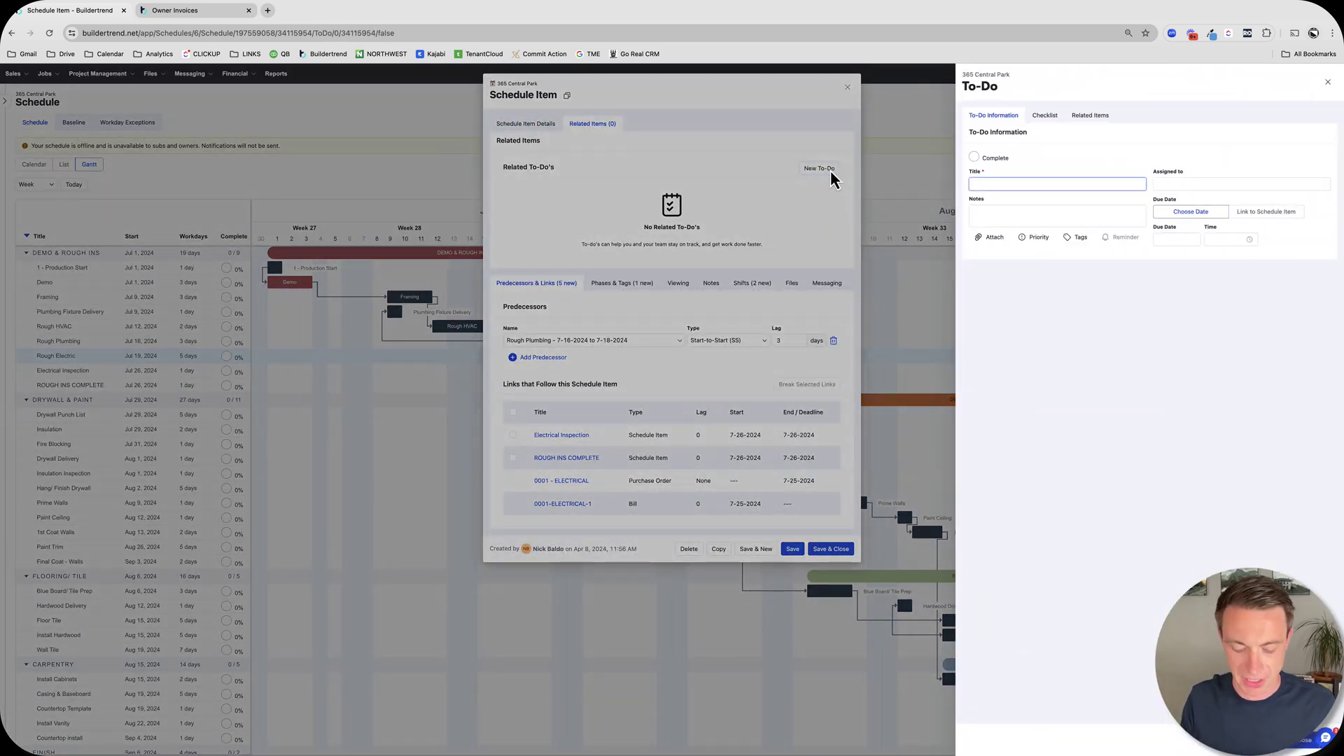
pyautogui.write('EL')
pyautogui.press('super+shift+a')
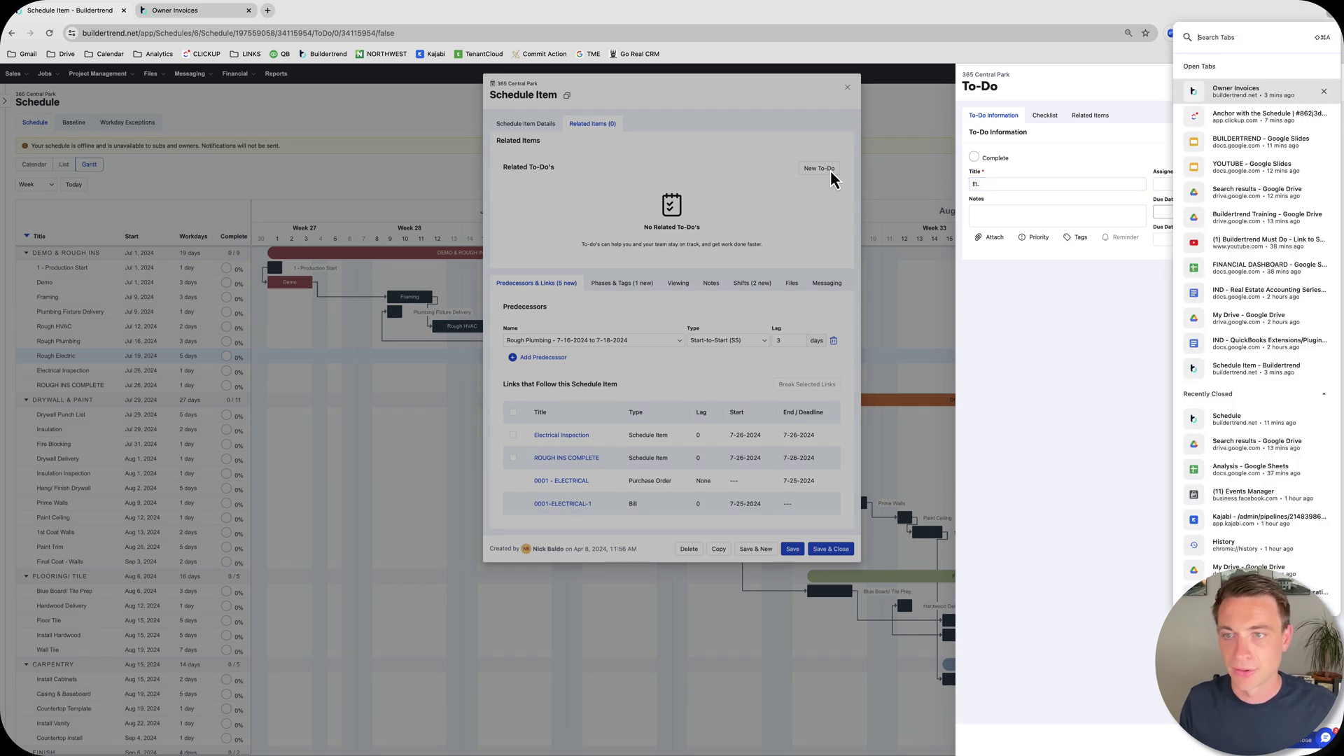
pyautogui.click(1026, 183)
pyautogui.press('super+a')
pyautogui.write('Rough Electric Checklis')
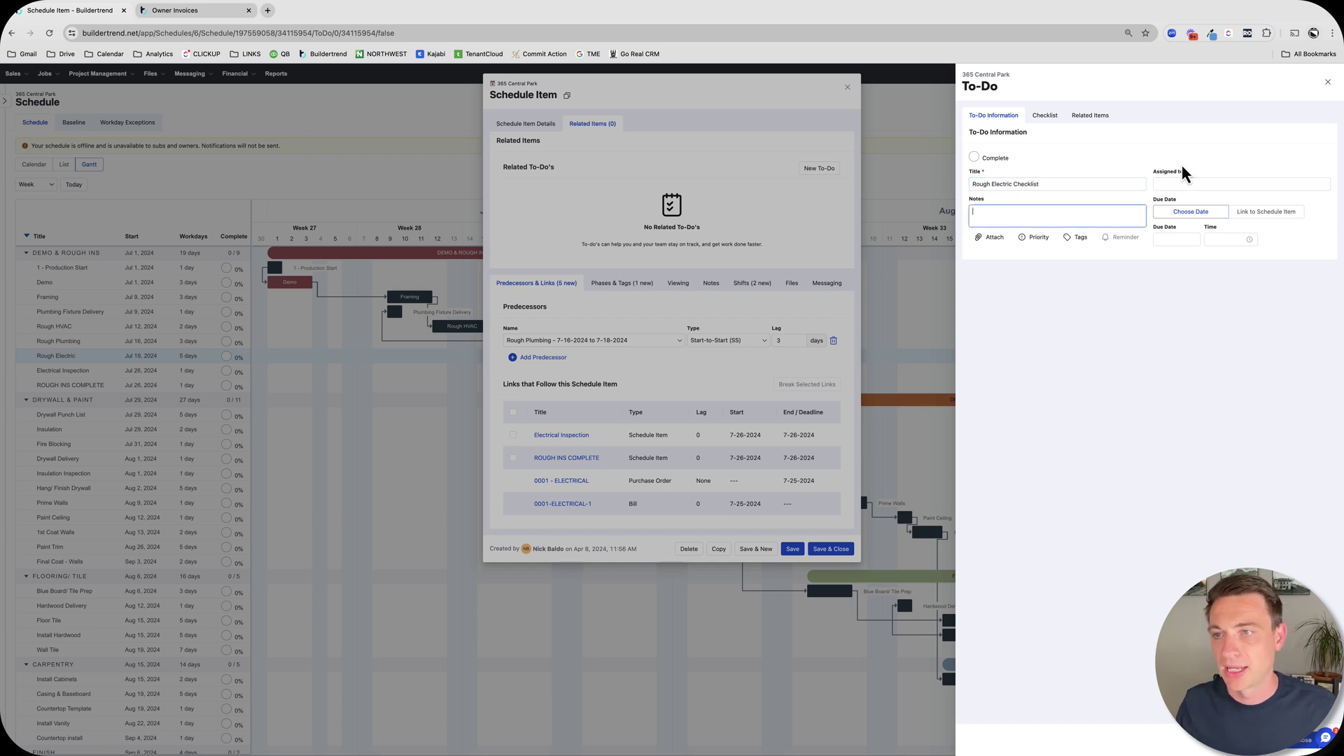
# Step: Link the to-do's due date to the Rough Electric schedule item
pyautogui.click(1179, 180)
pyautogui.click(1166, 185)
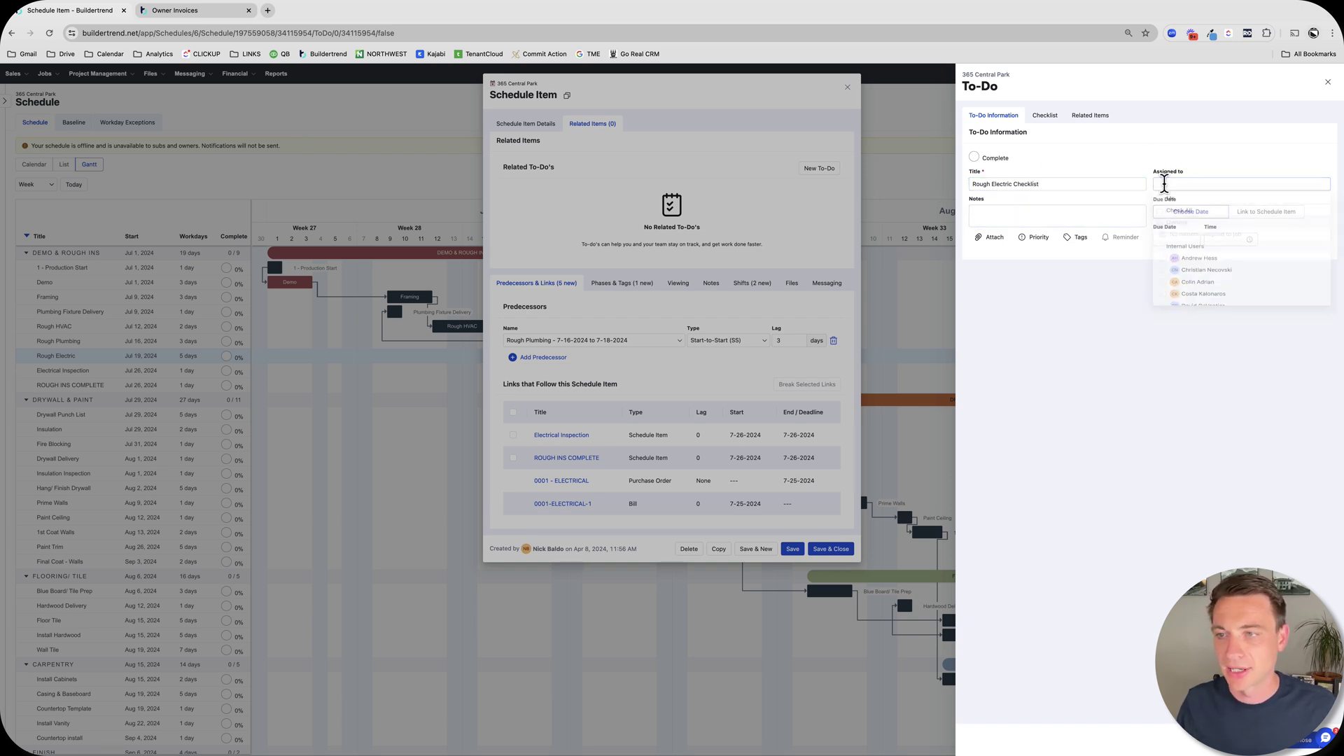
pyautogui.click(1270, 214)
pyautogui.click(1207, 239)
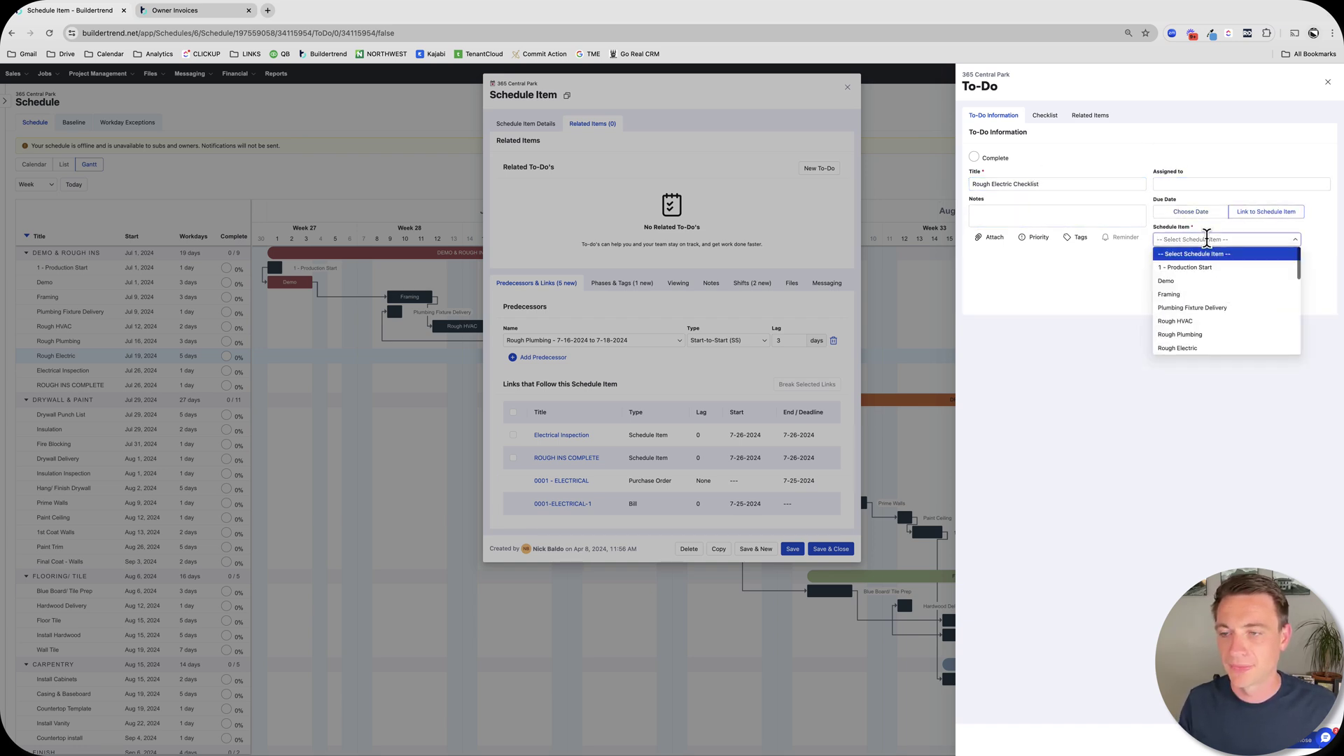
pyautogui.write('rough')
pyautogui.click(1178, 280)
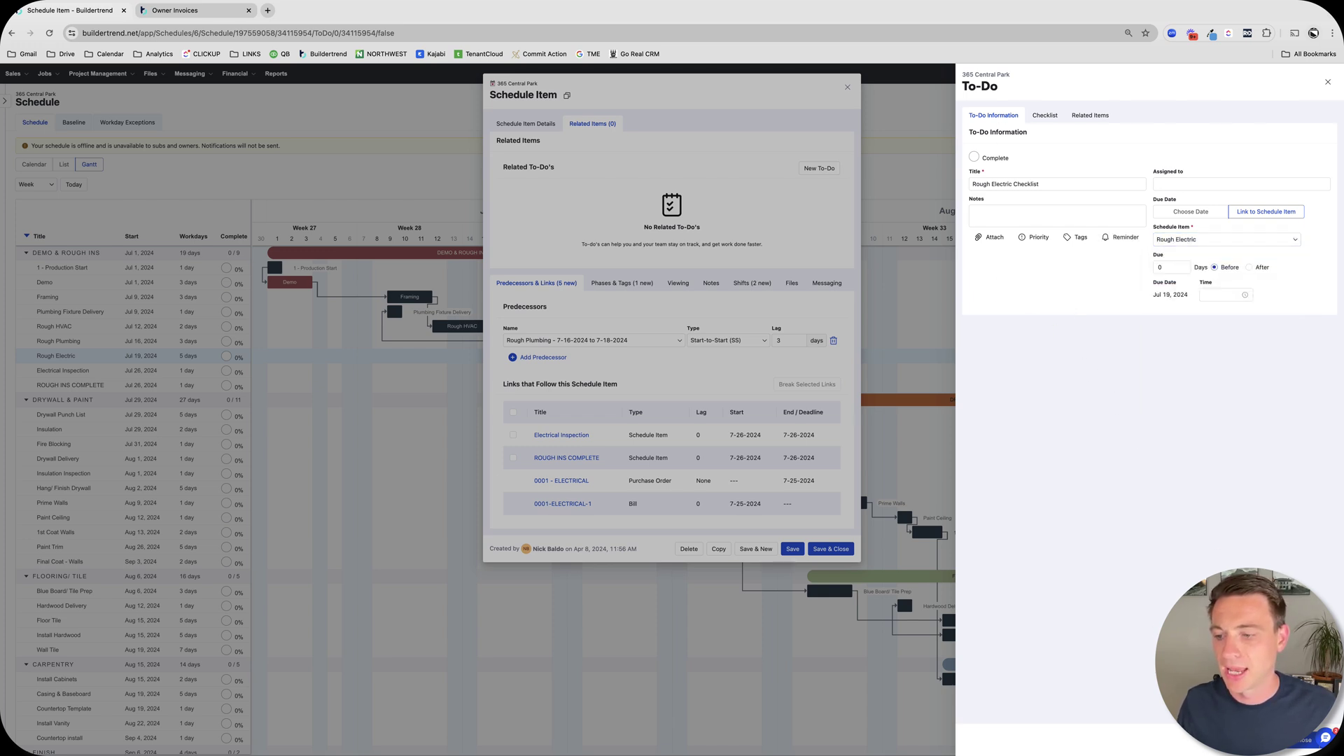
# Step: Add checklist items Outlet Height, Switch Height, Garbage Disposal, Electric Range, Laundry and Generator
pyautogui.click(1045, 115)
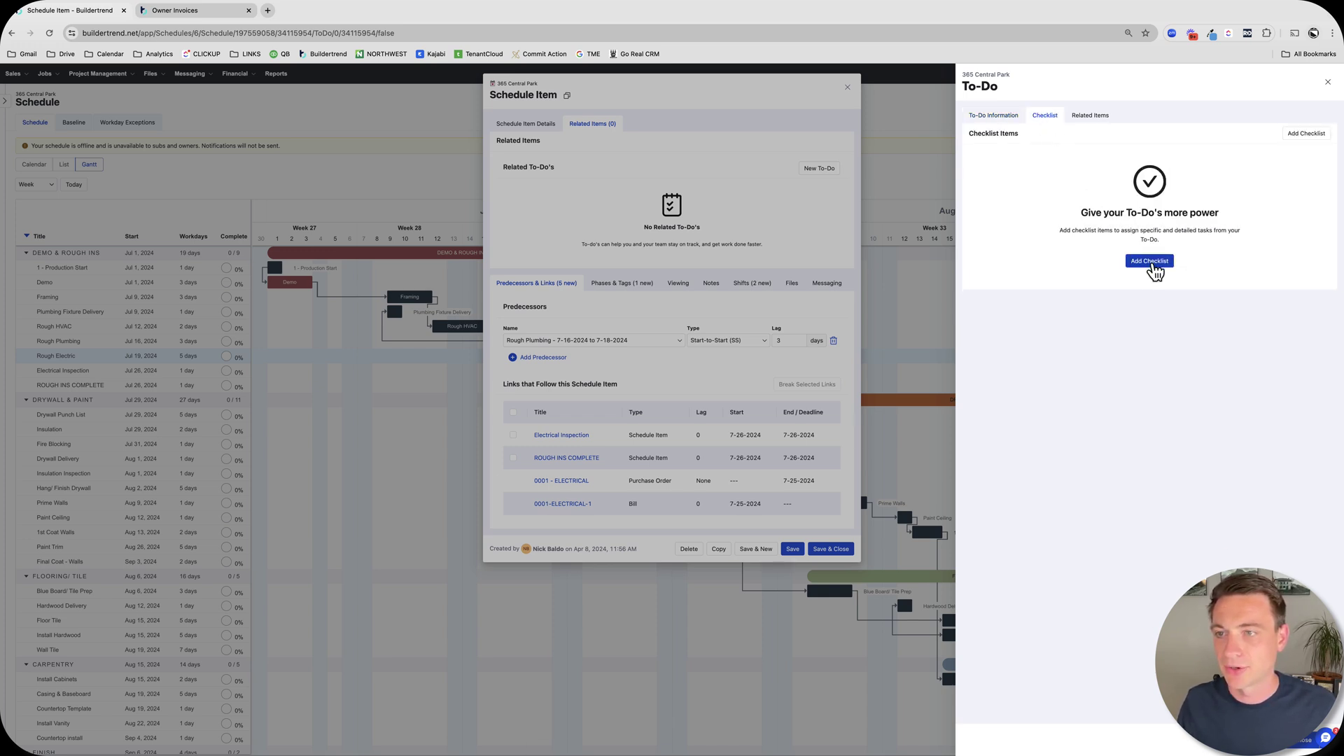
pyautogui.click(1149, 261)
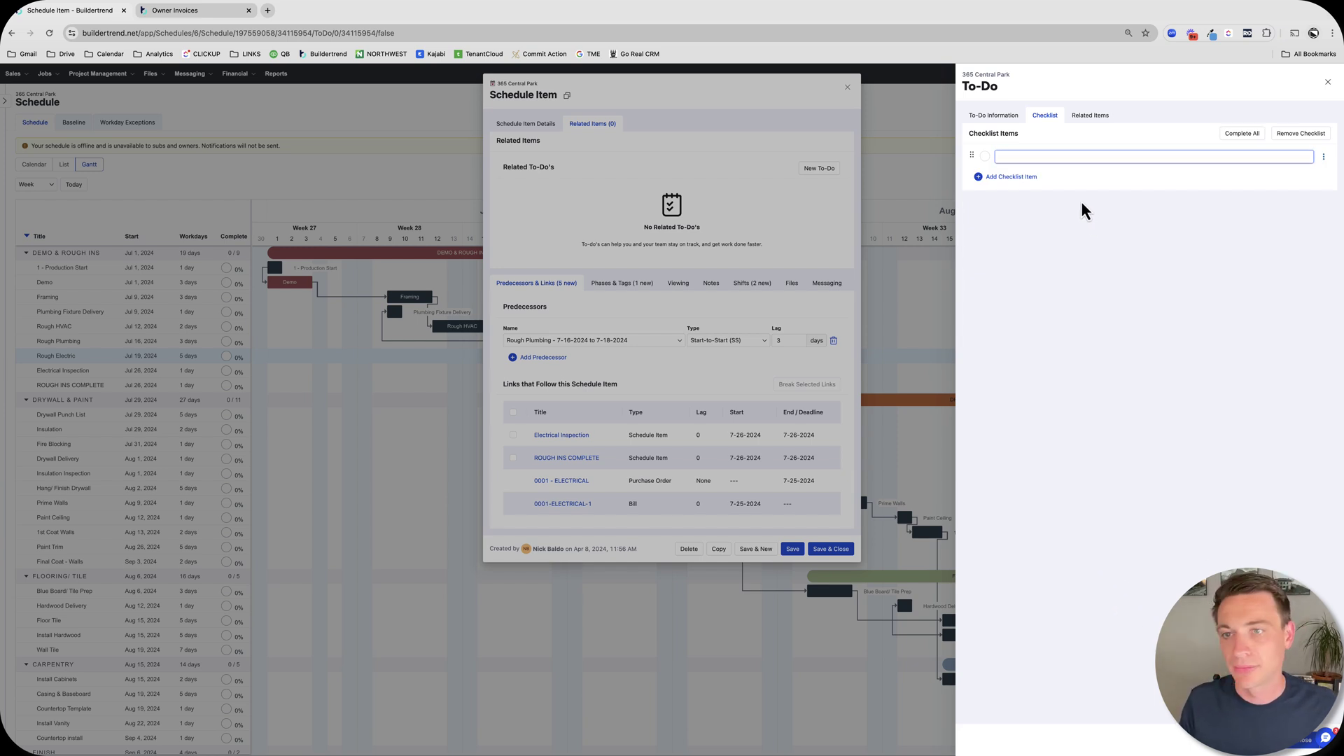
pyautogui.write('Outlet Heig')
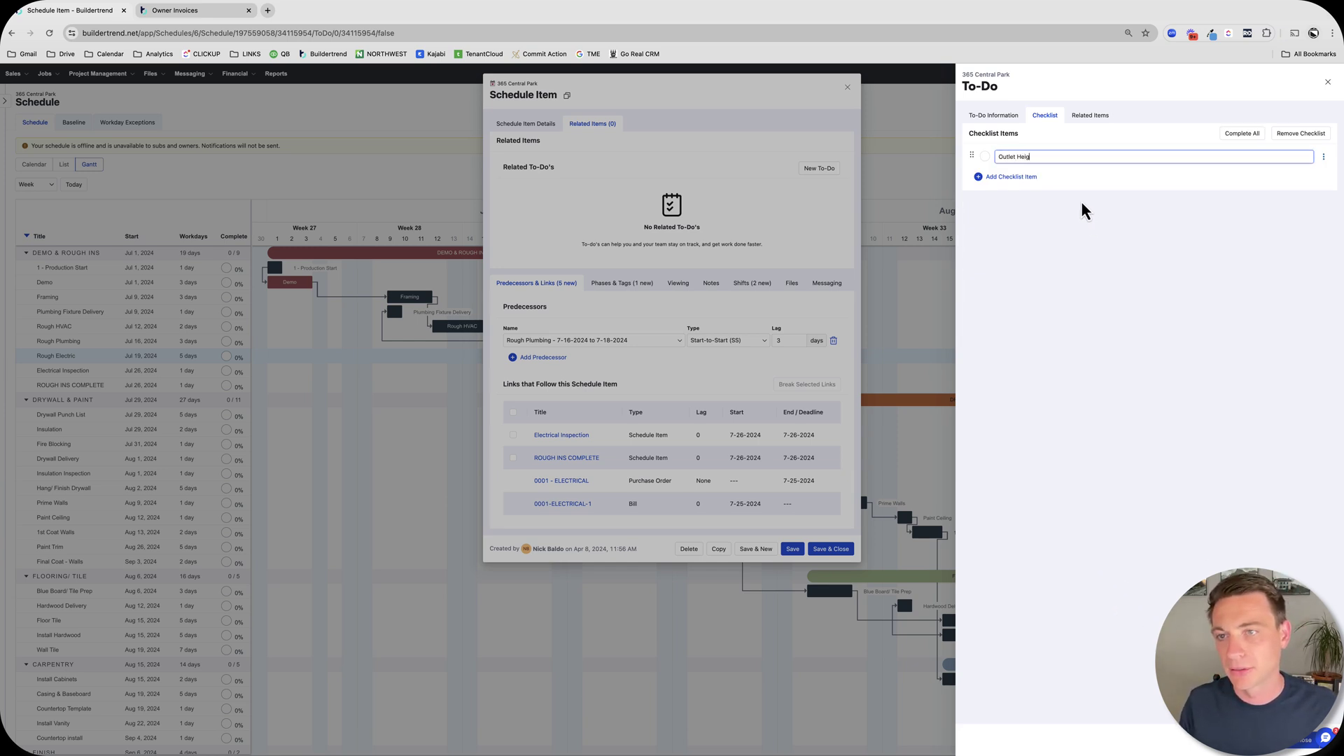
pyautogui.write('ht')
pyautogui.press('Return')
pyautogui.write('Switch H')
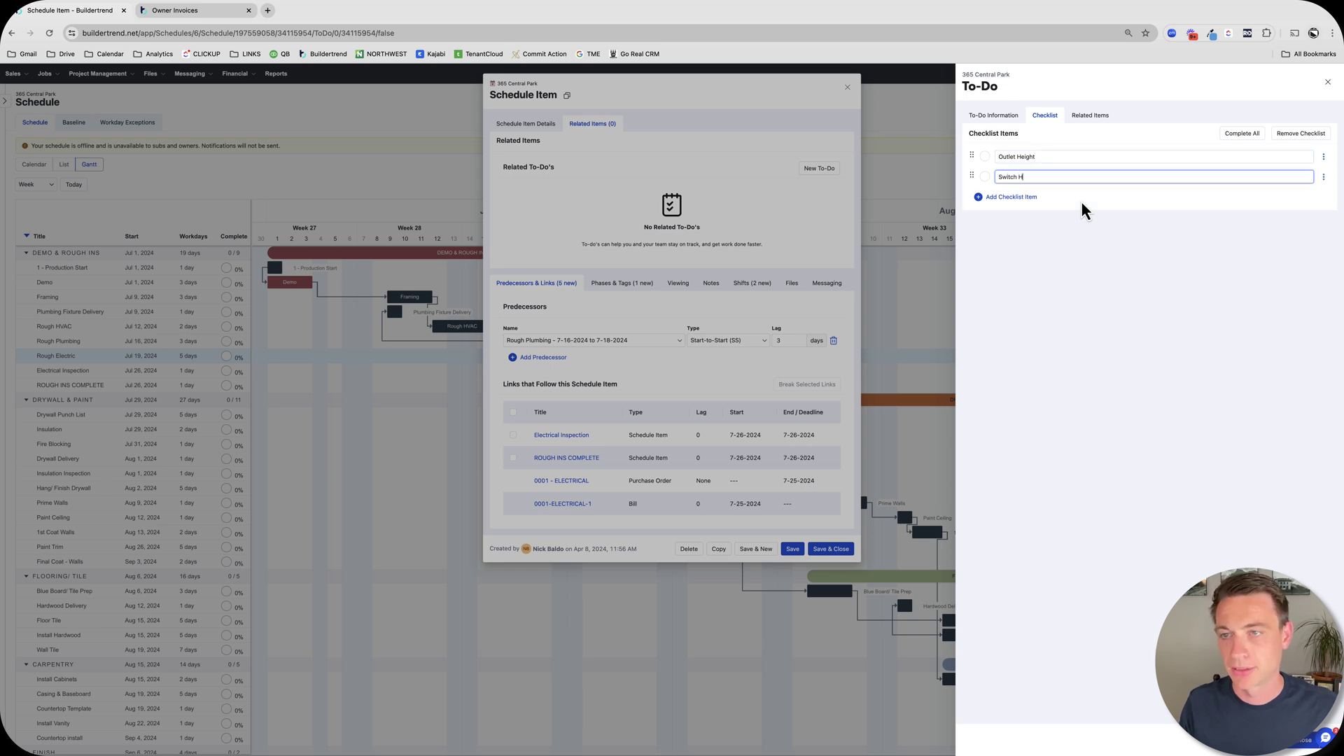
pyautogui.write('eight')
pyautogui.press('Return')
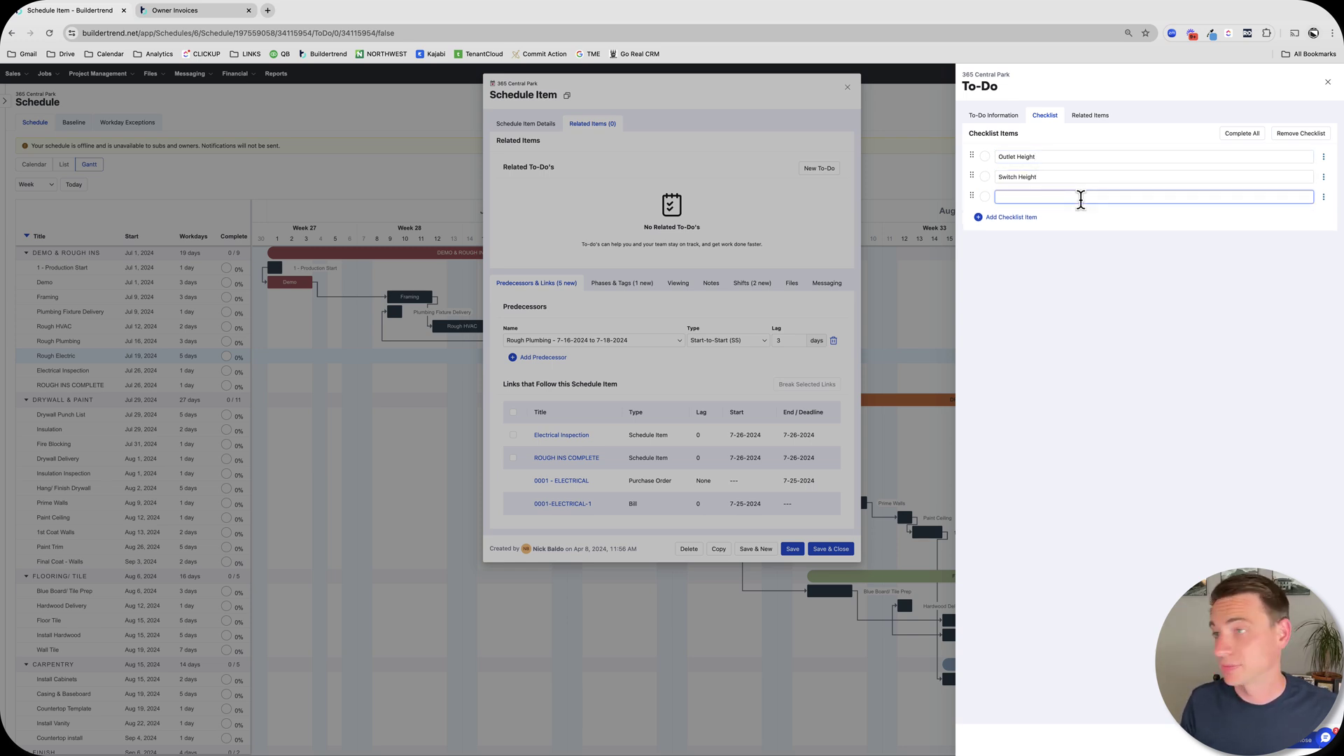
pyautogui.write('Garbage Disposal')
pyautogui.press('Return')
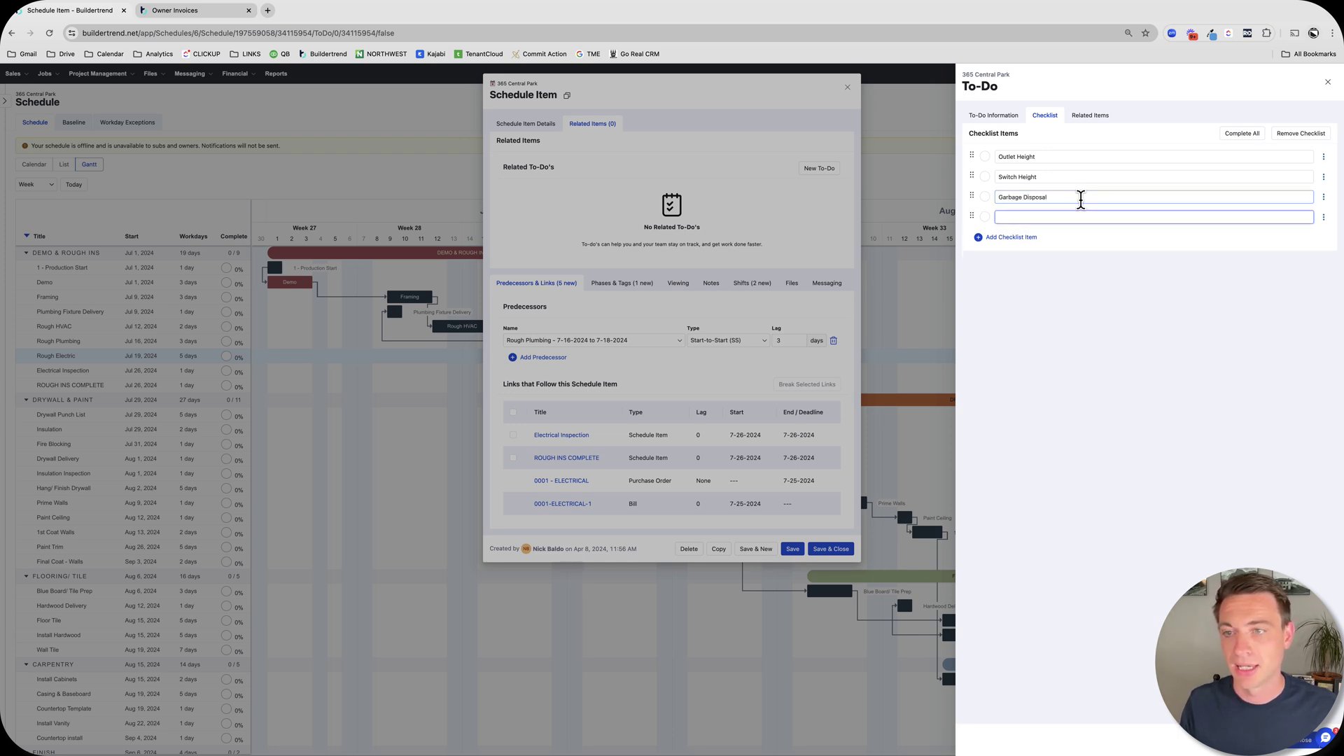
pyautogui.write('Electric Range')
pyautogui.press('Return')
pyautogui.write('Laundry')
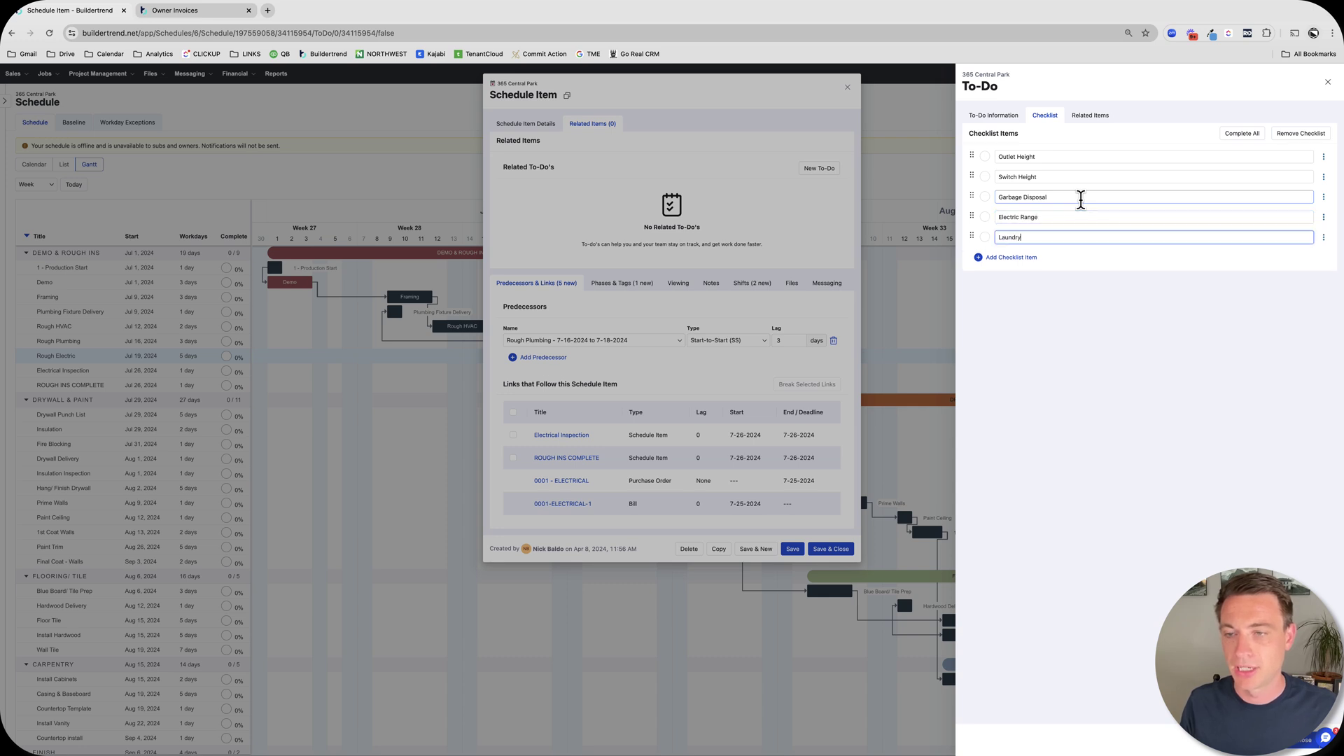
pyautogui.press('Return')
pyautogui.write('G')
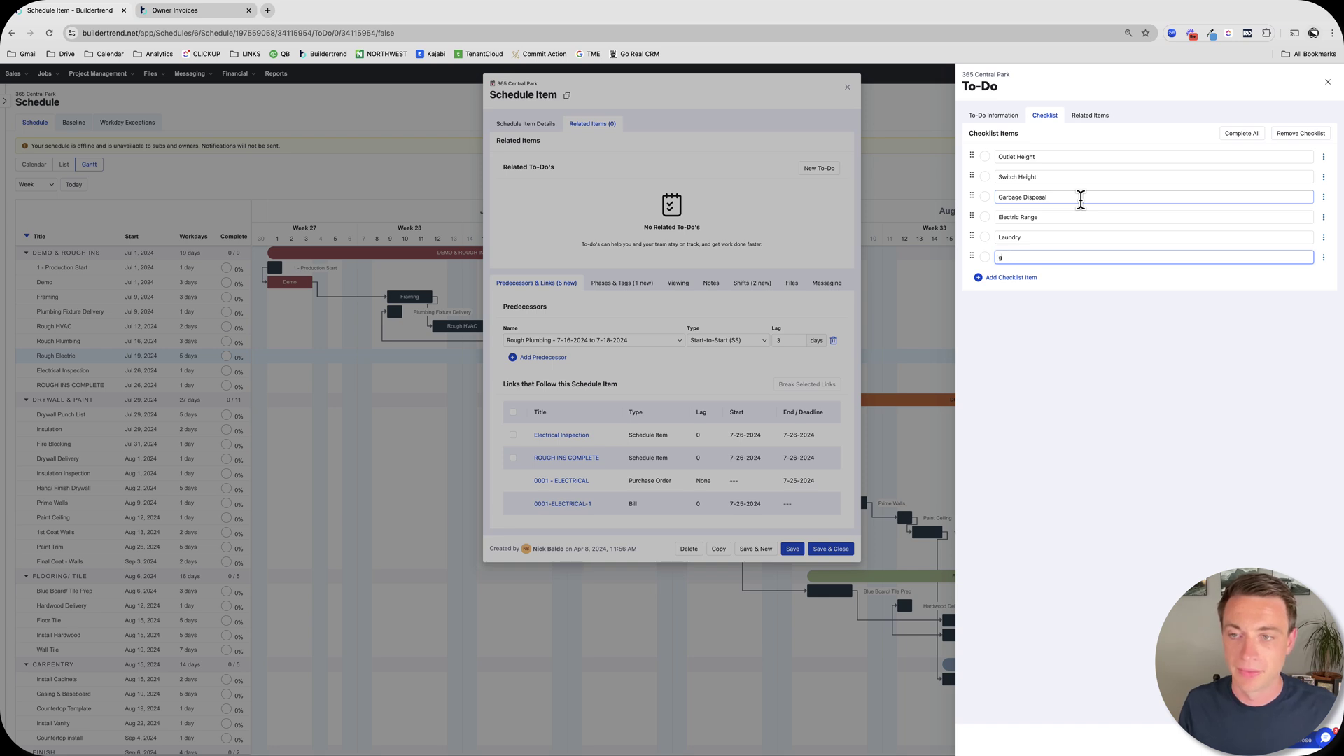
pyautogui.write('enerenerat')
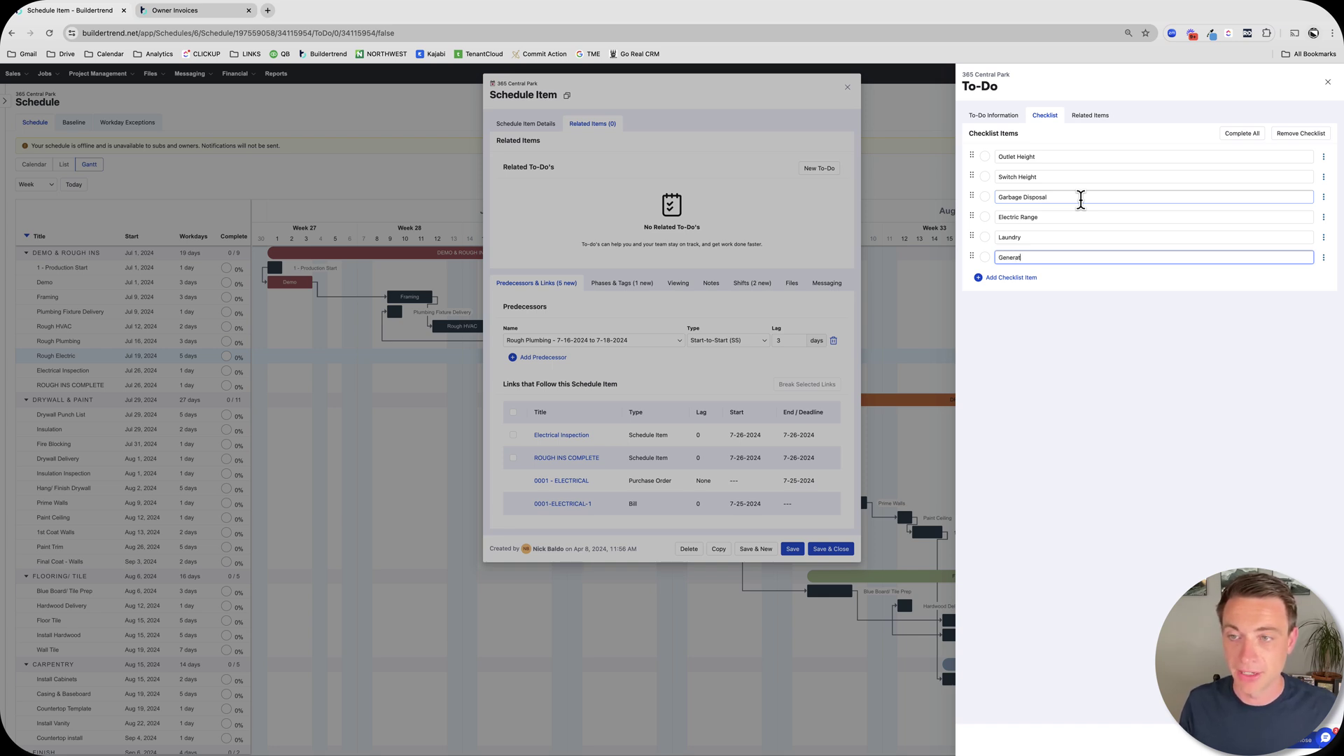
pyautogui.write('or')
pyautogui.press('Return')
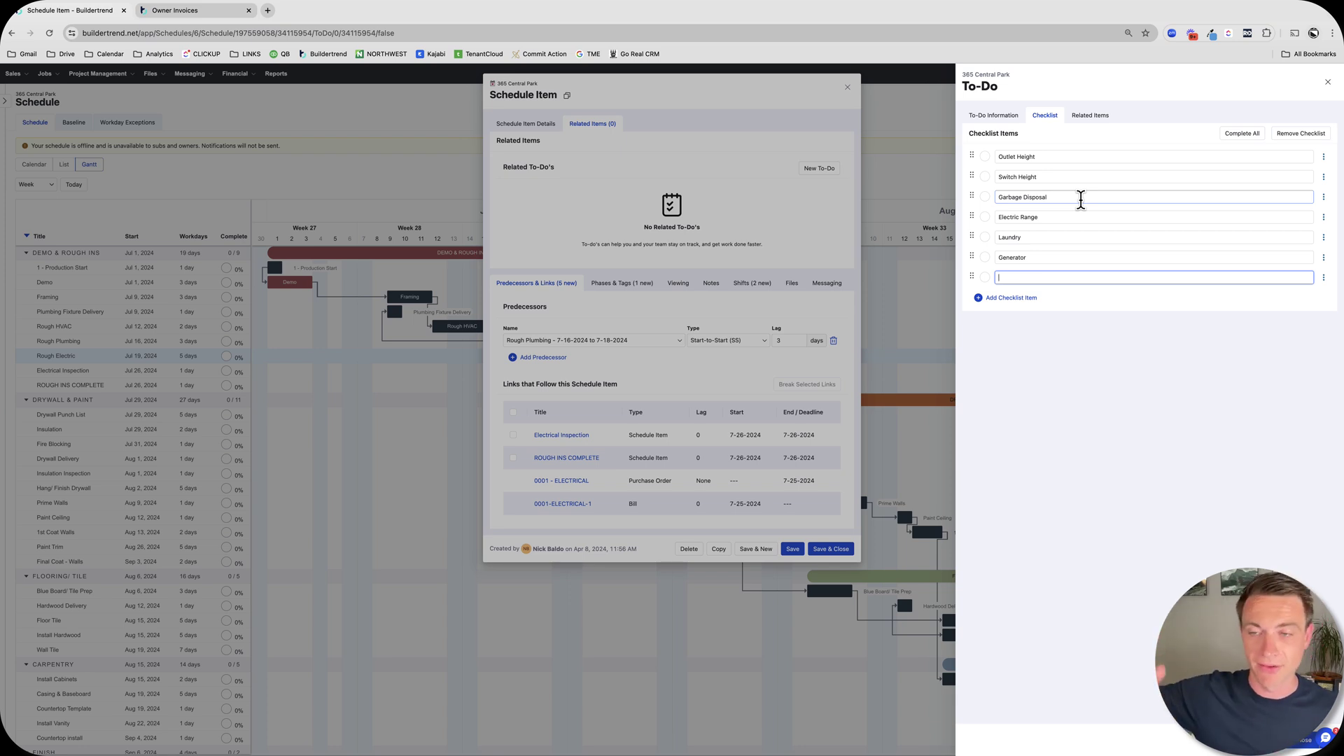
# Step: Add Recessed Light Size and Spec, Light Fixtures, Floor Plugs, Exterior Plugs, Hair Dryers and Accessories, and TVs
pyautogui.write('Recessed Light C')
pyautogui.write('ize and Spec')
pyautogui.press('Return')
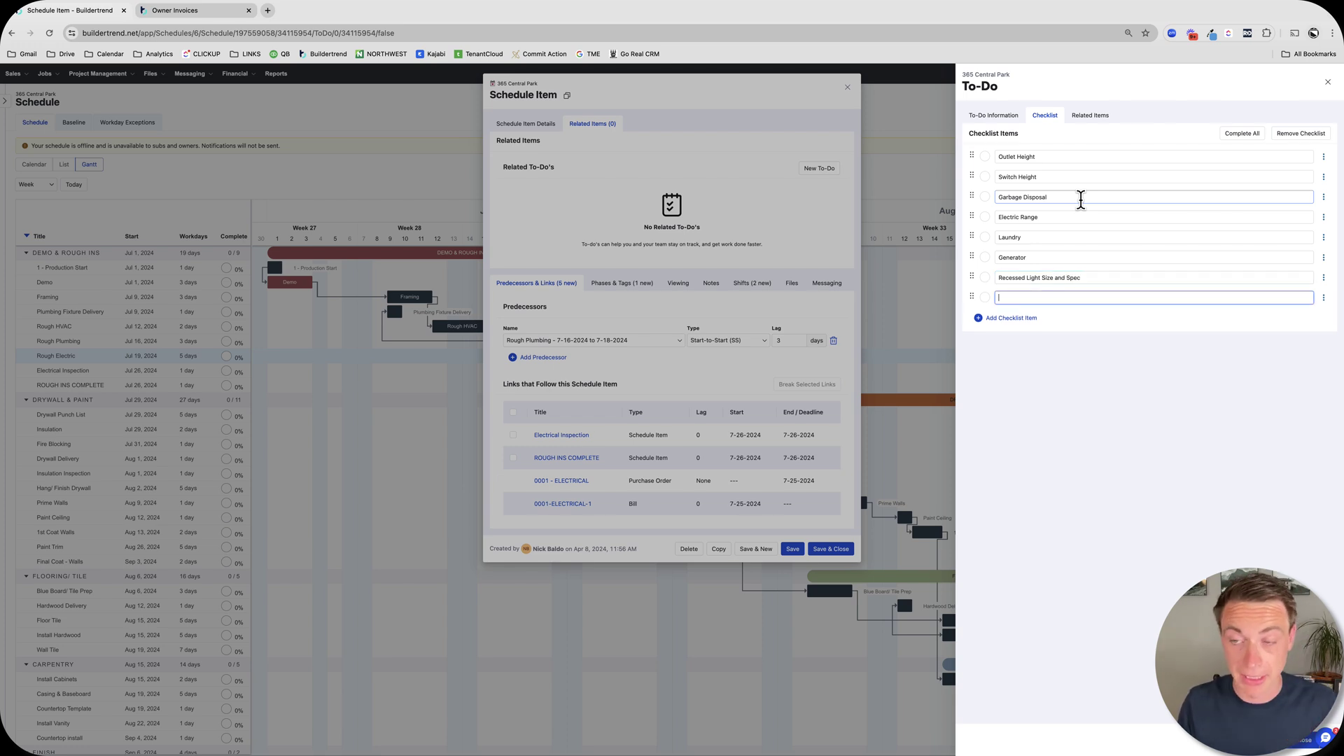
pyautogui.write('Light Fixtures')
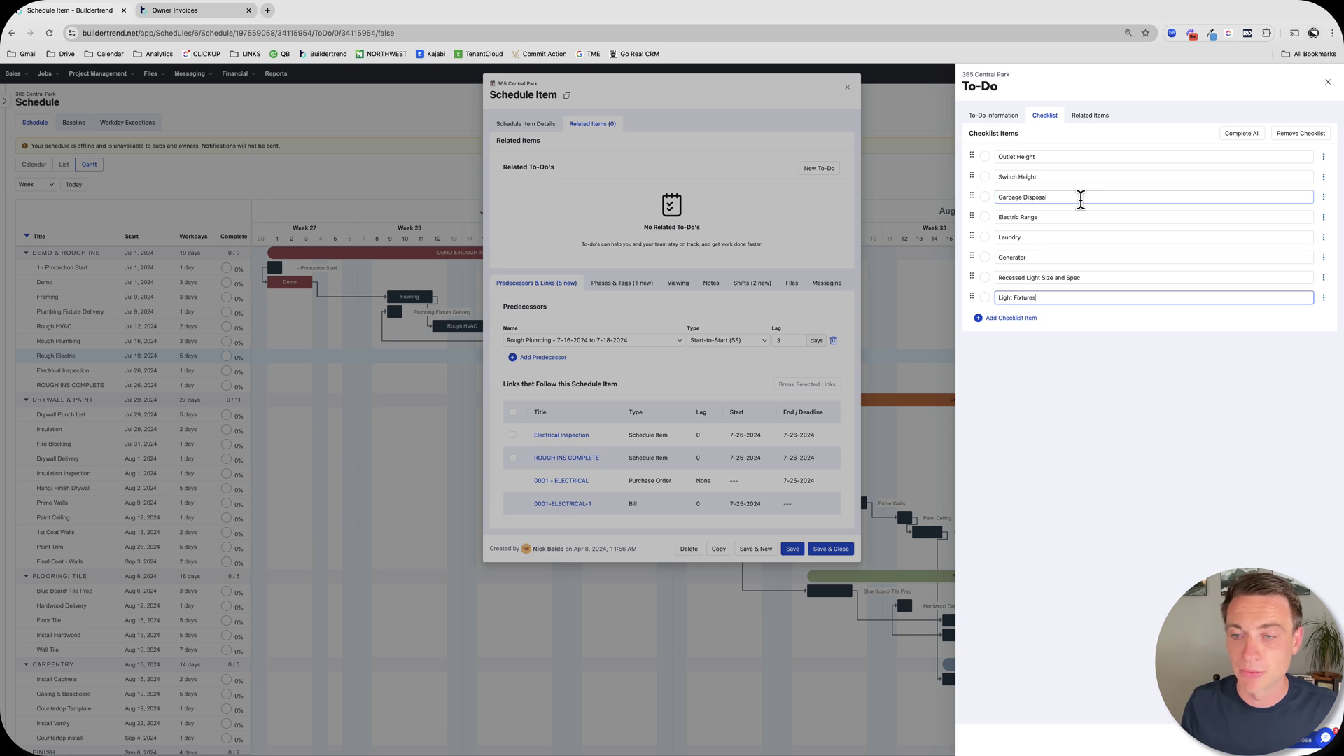
pyautogui.press('Return')
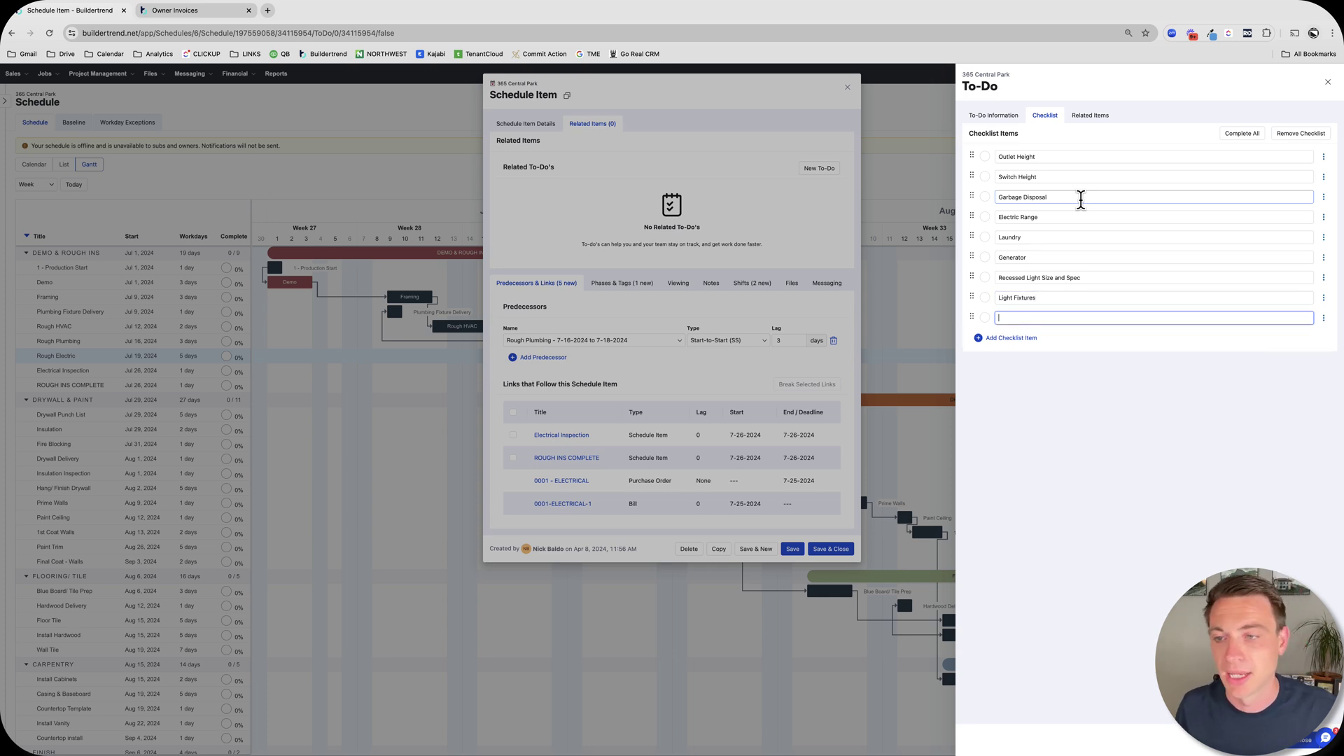
pyautogui.write('Flo')
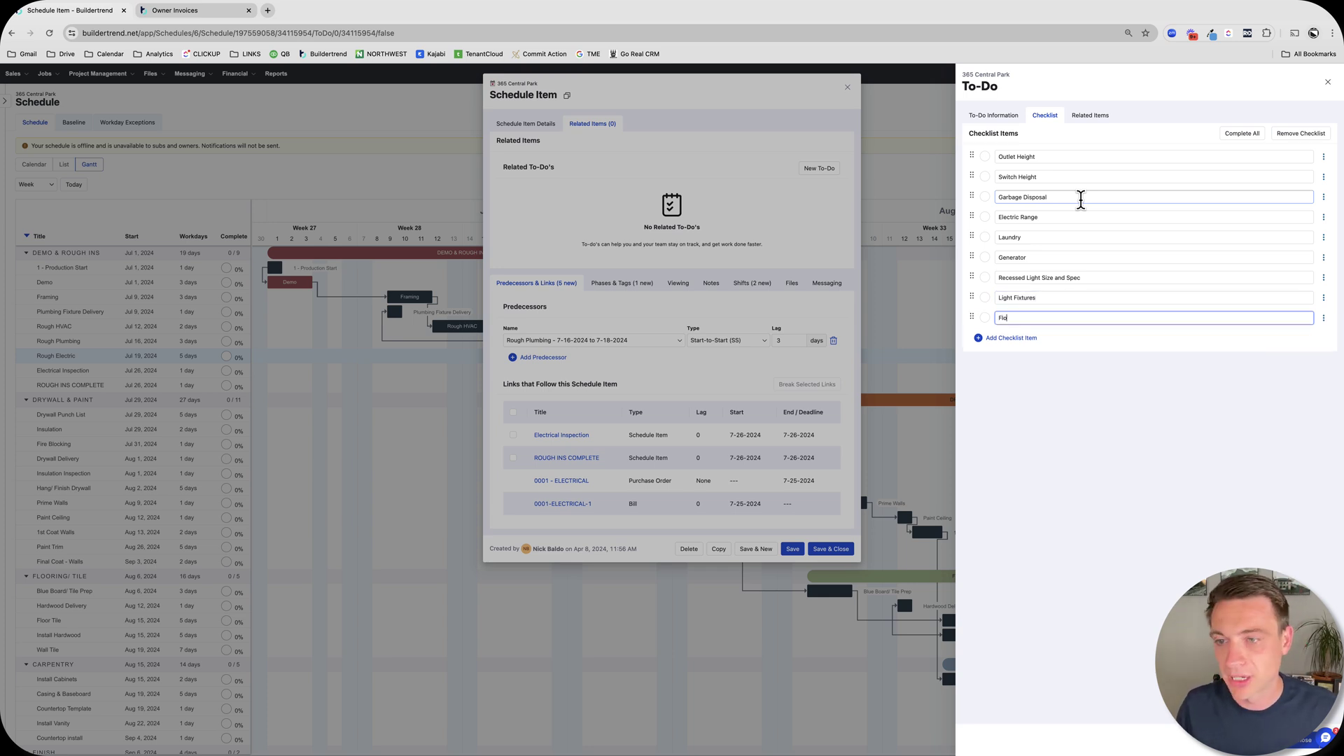
pyautogui.write('or Plugs')
pyautogui.press('Return')
pyautogui.write('Exter')
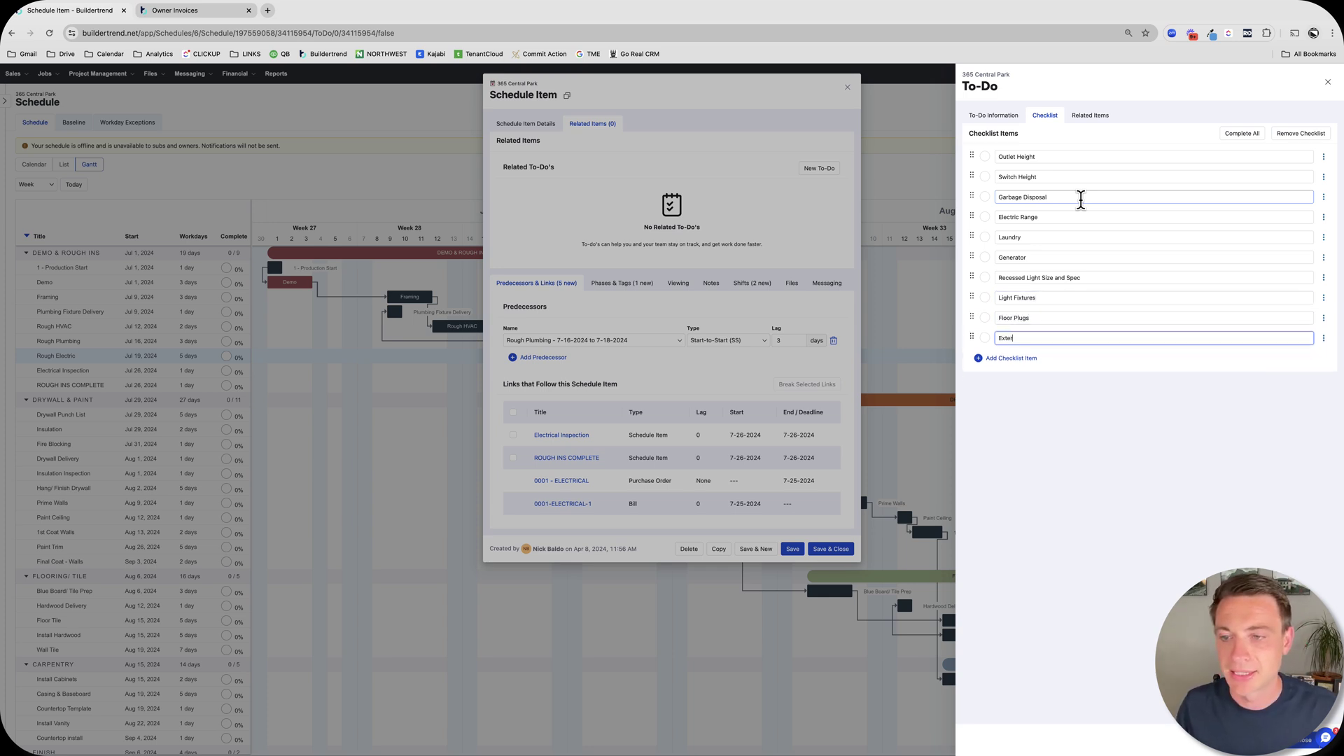
pyautogui.write('ior Plugs')
pyautogui.press('Return')
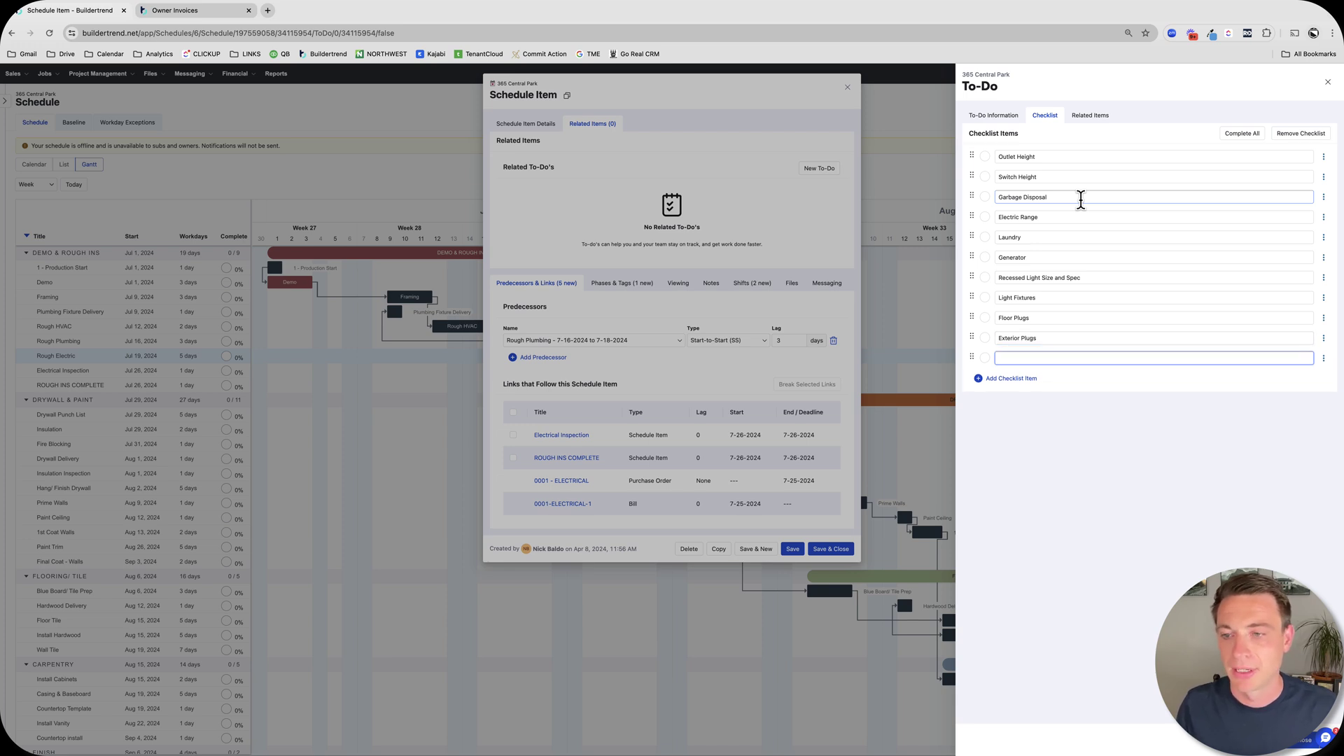
pyautogui.write('Hair Dryers ')
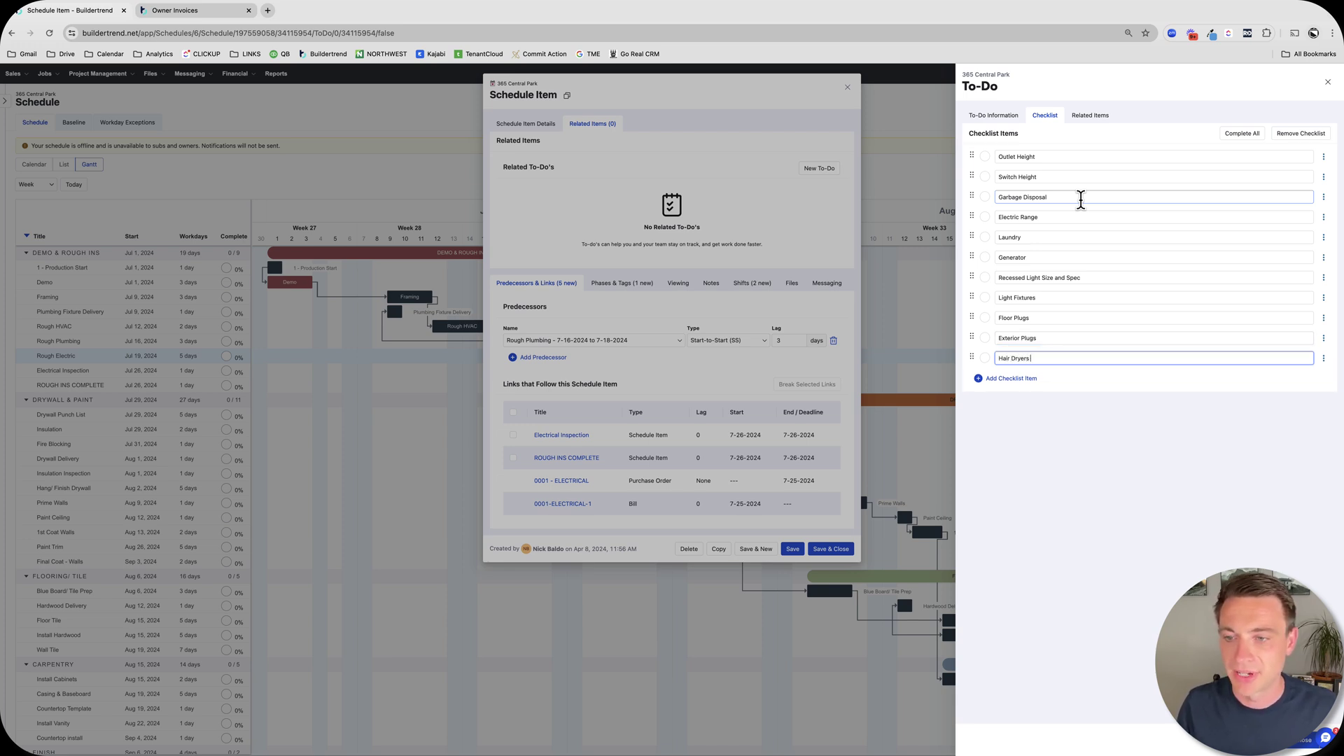
pyautogui.write('and Accessories')
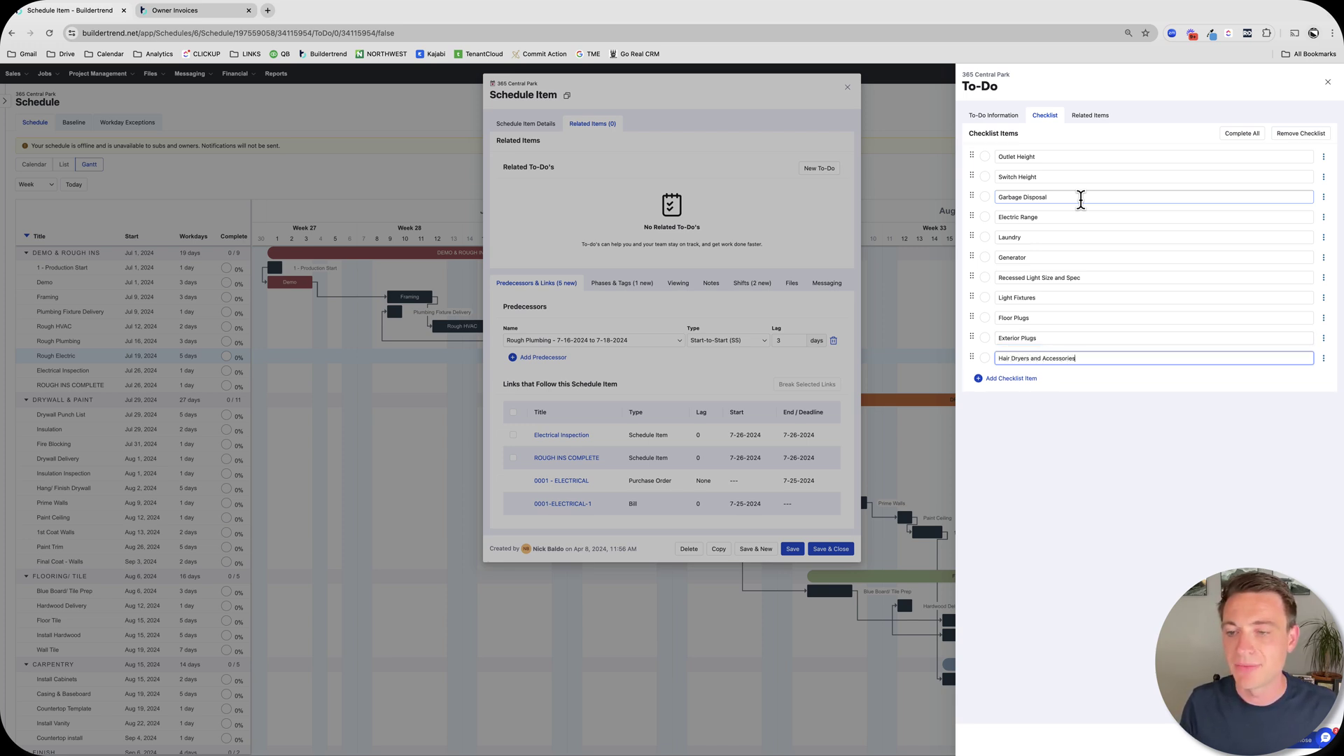
pyautogui.press('Return')
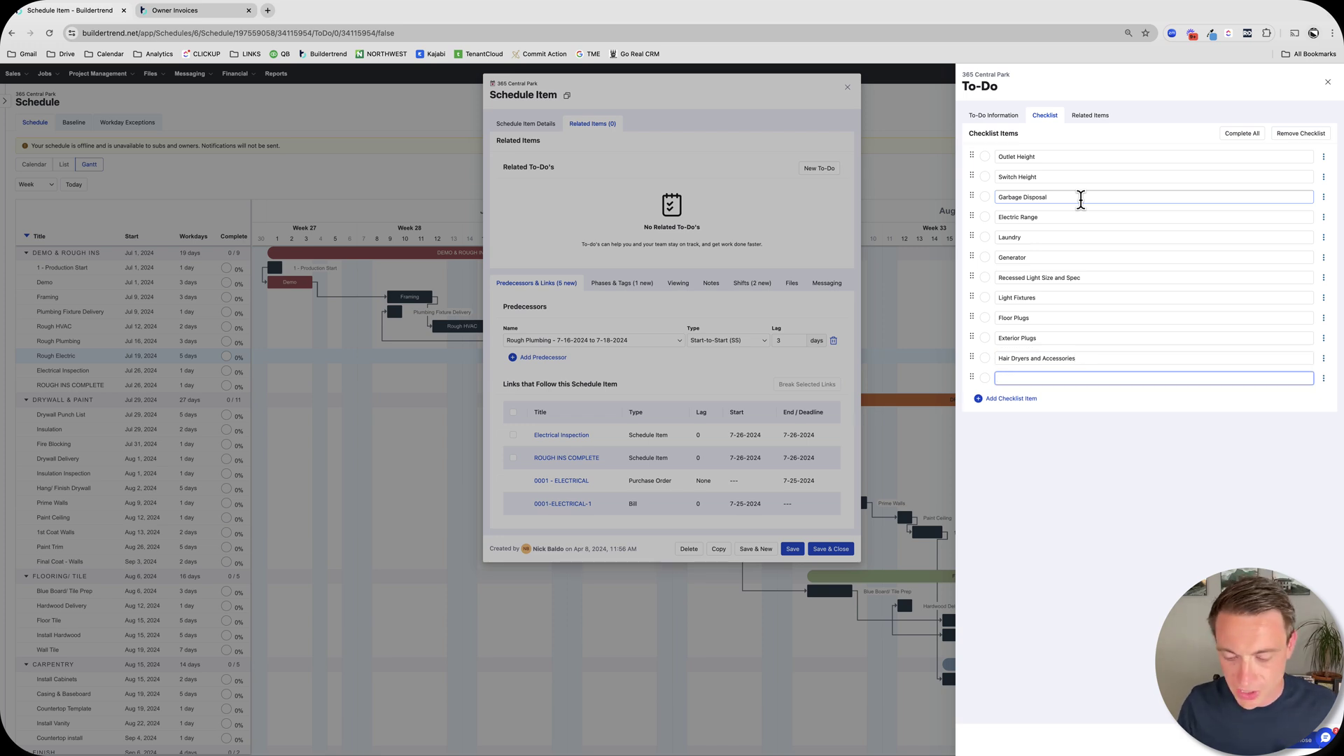
pyautogui.write('R')
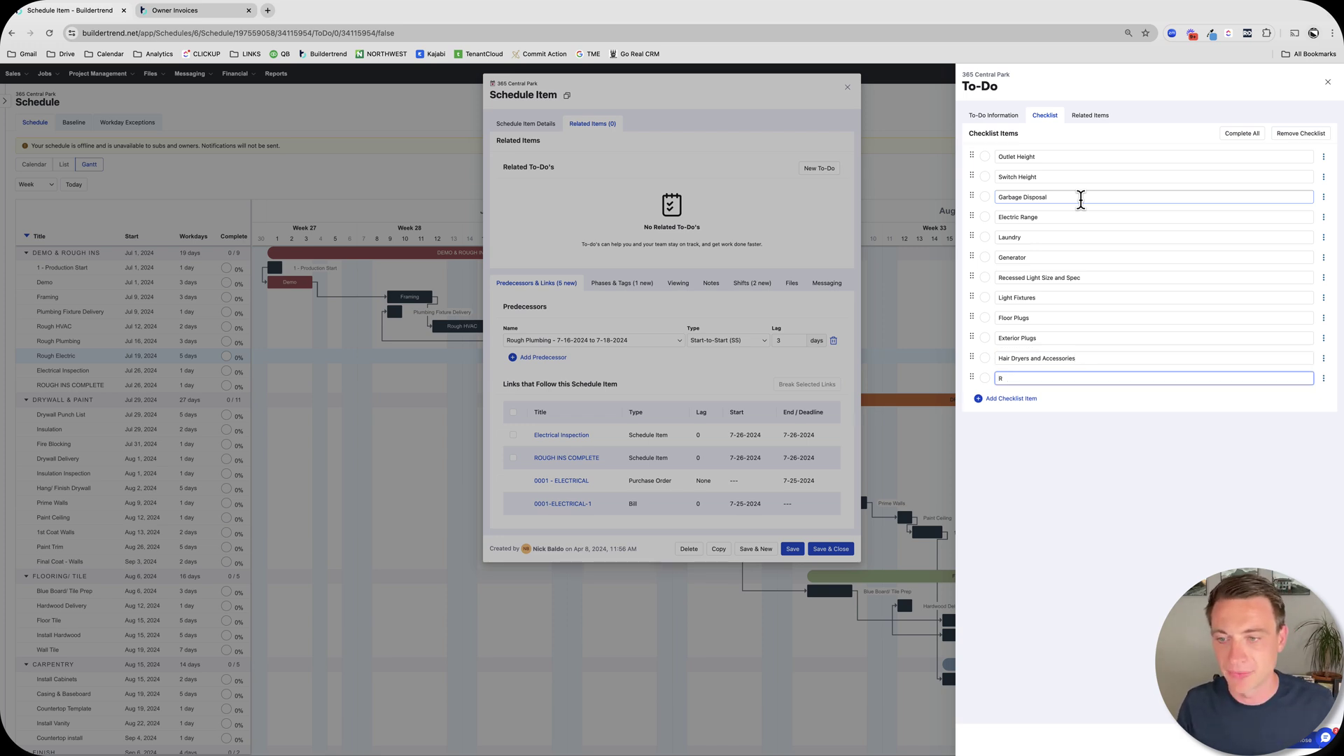
pyautogui.write('Ts')
pyautogui.press('Return')
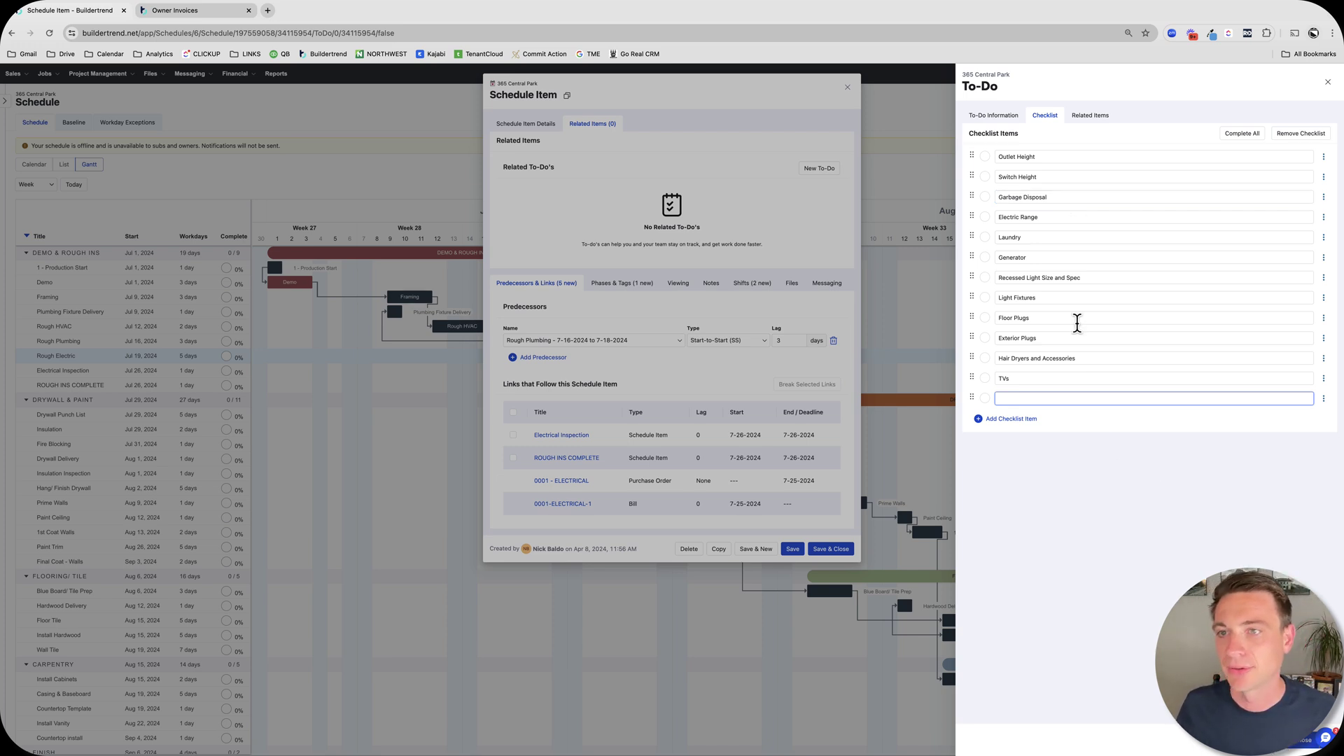
# Step: Save the Rough Electric Checklist to-do and close back to the Gantt schedule
pyautogui.click(1296, 746)
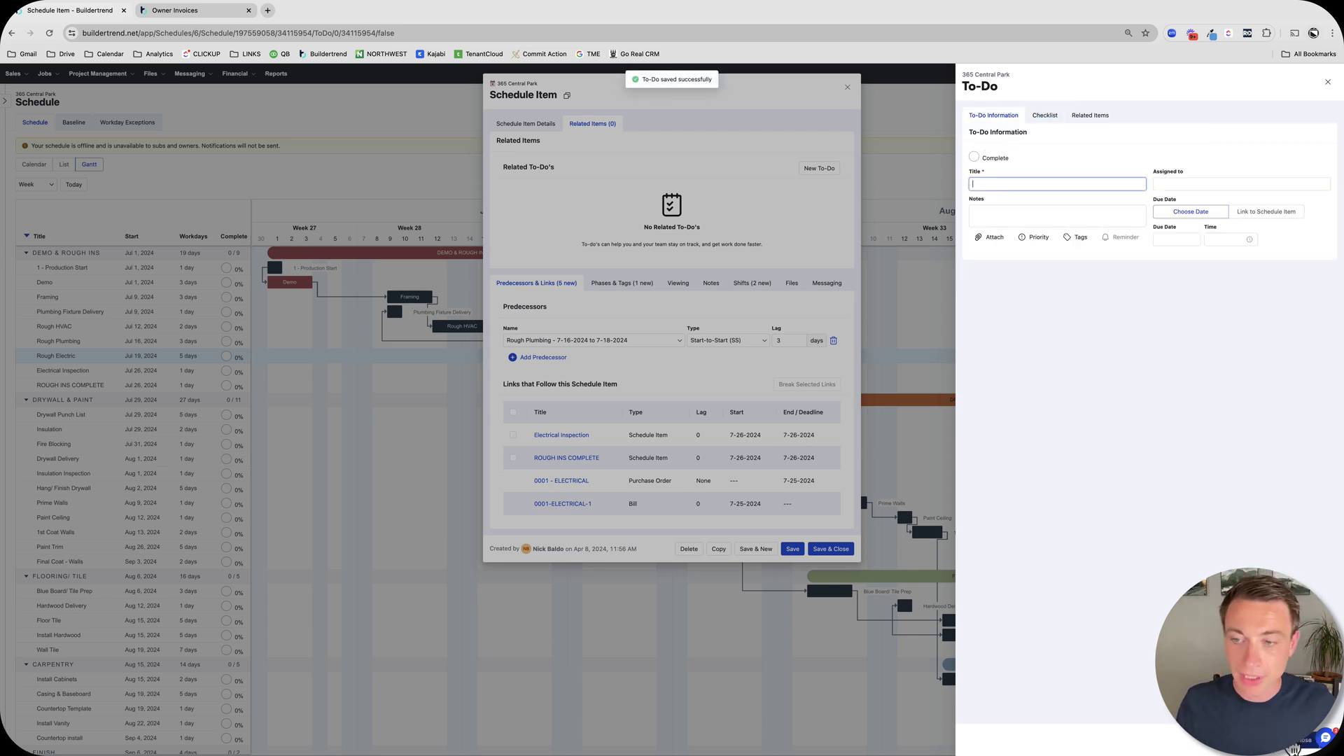
pyautogui.click(1290, 748)
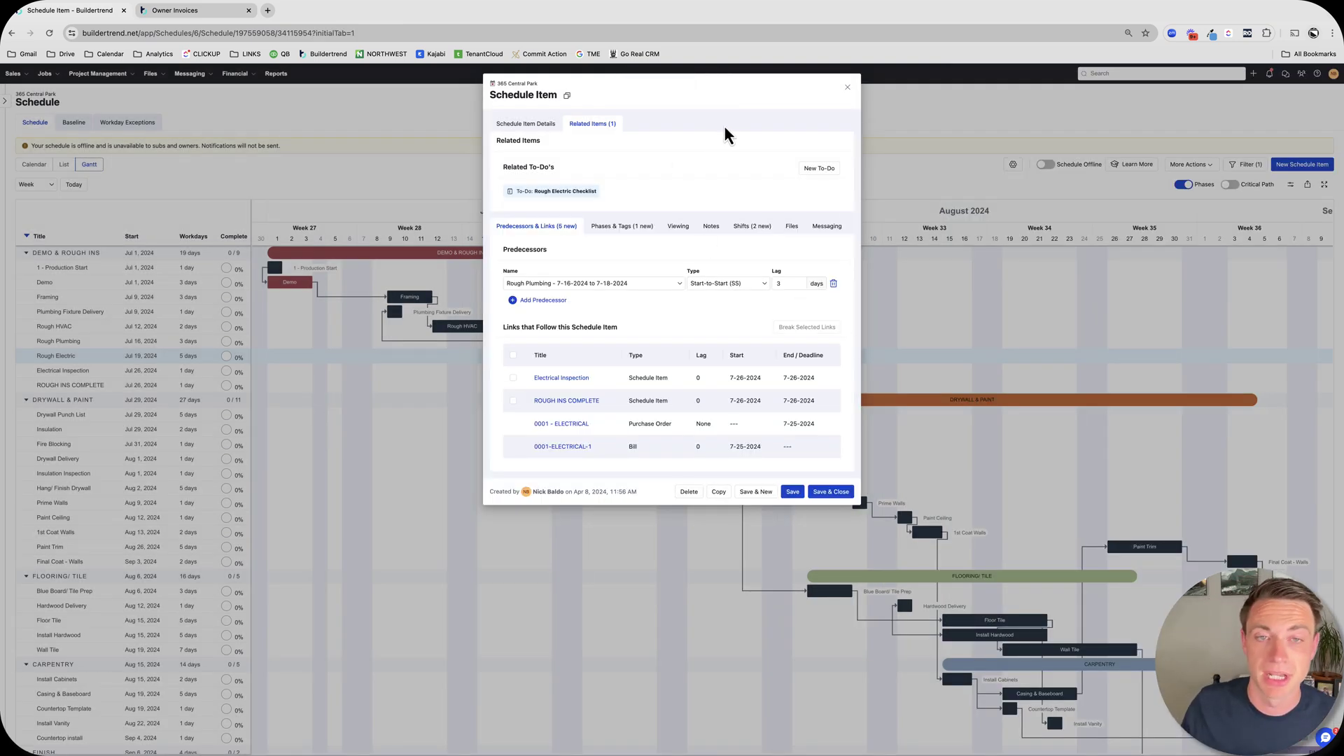
pyautogui.click(848, 87)
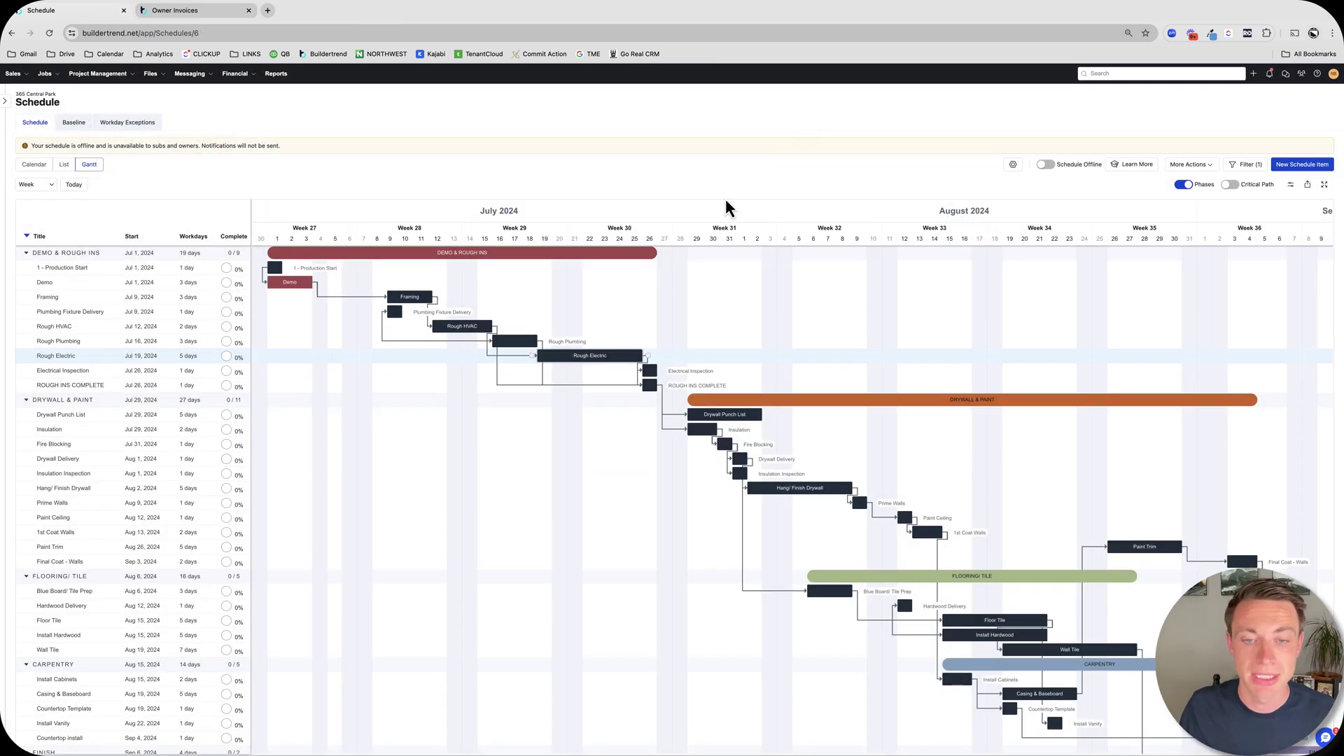
# Step: Reopen Rough Electric, check its linked to-do shows twelve checklist items, then close it
pyautogui.click(591, 360)
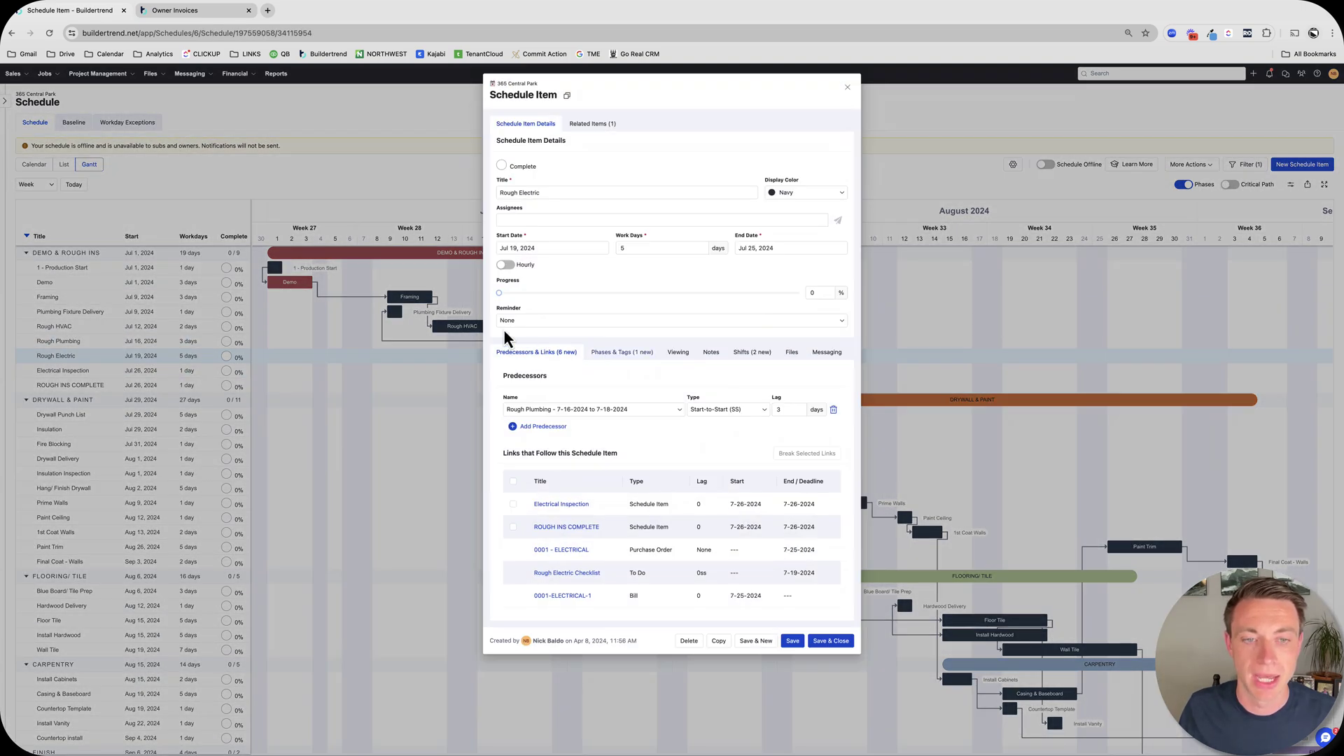
pyautogui.click(590, 125)
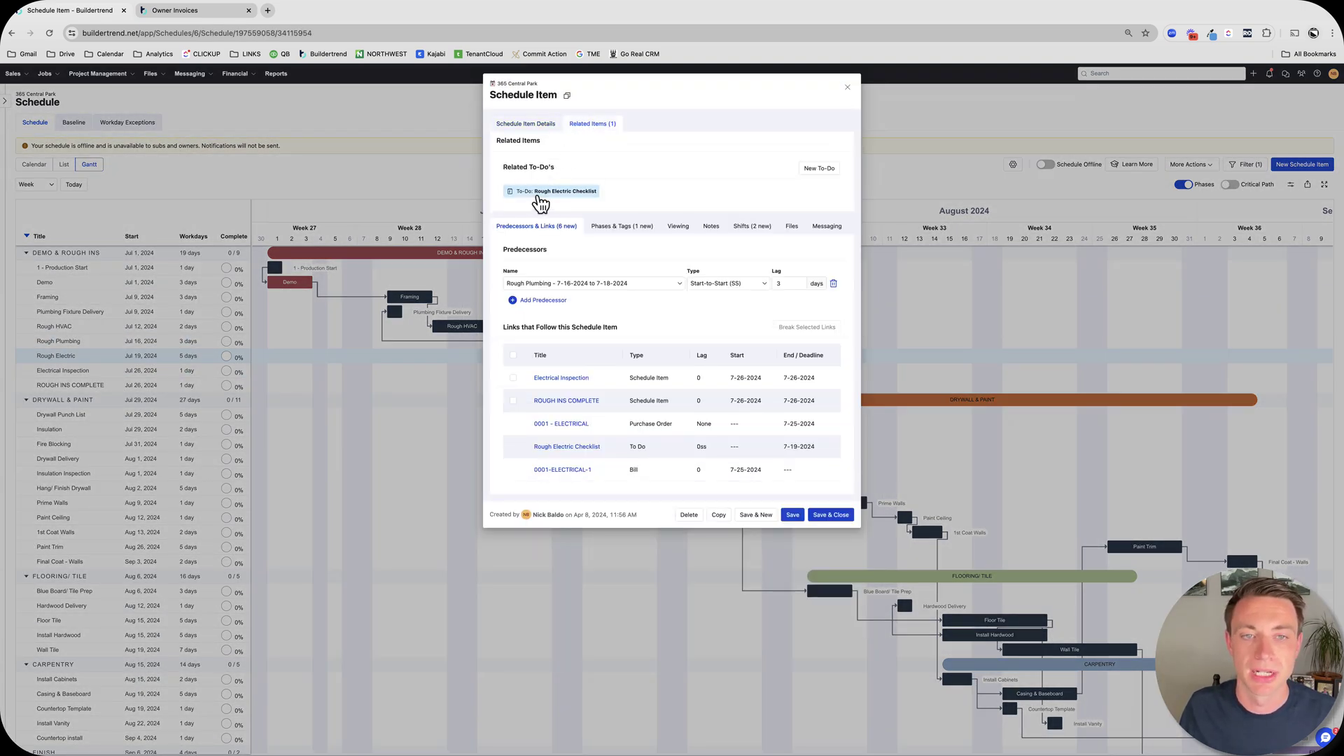
pyautogui.click(537, 195)
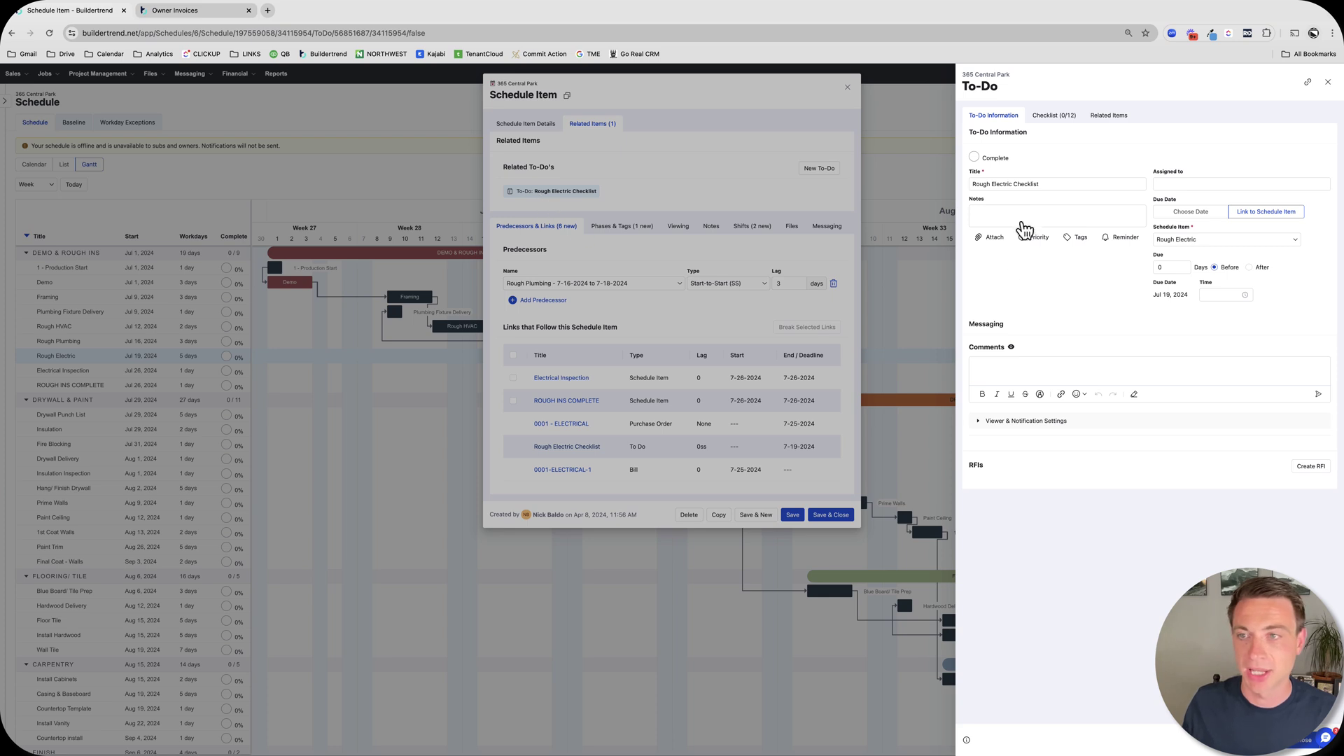
pyautogui.click(1066, 127)
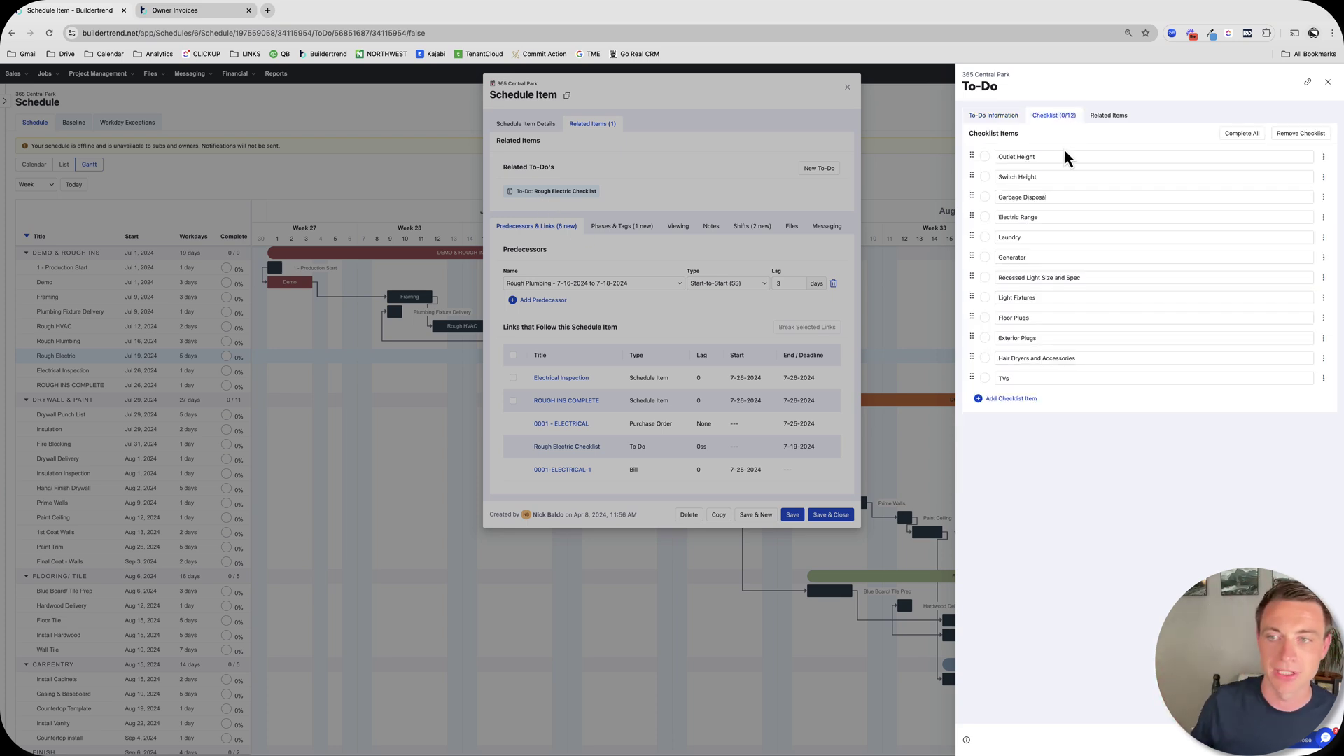
pyautogui.click(1051, 157)
pyautogui.click(1109, 428)
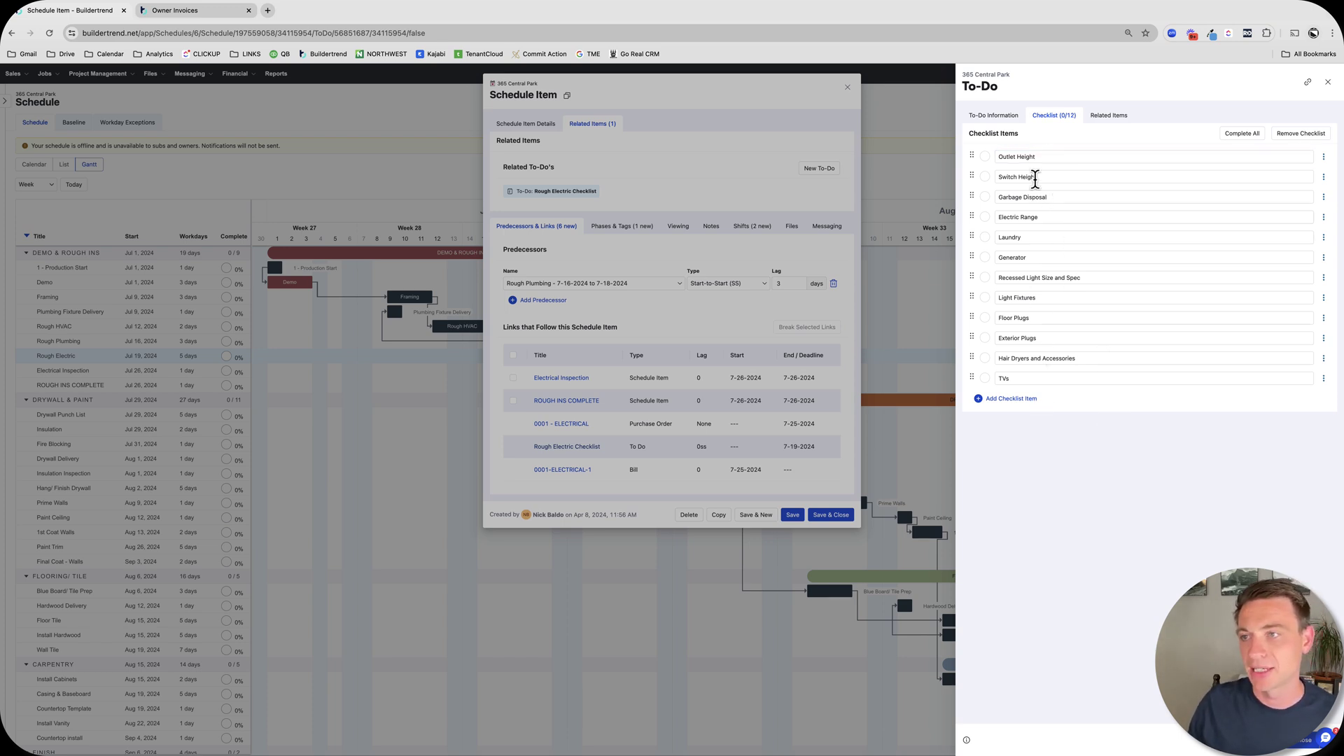
pyautogui.click(1328, 89)
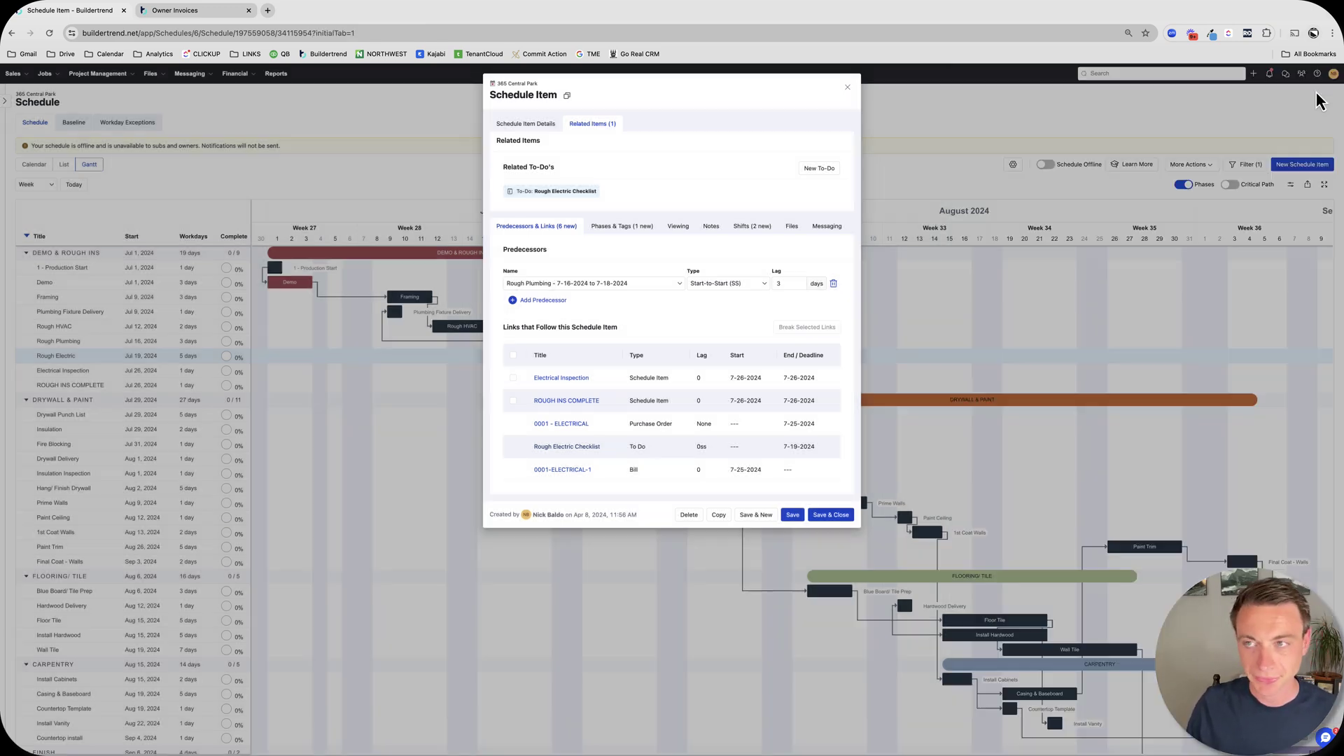
pyautogui.click(847, 88)
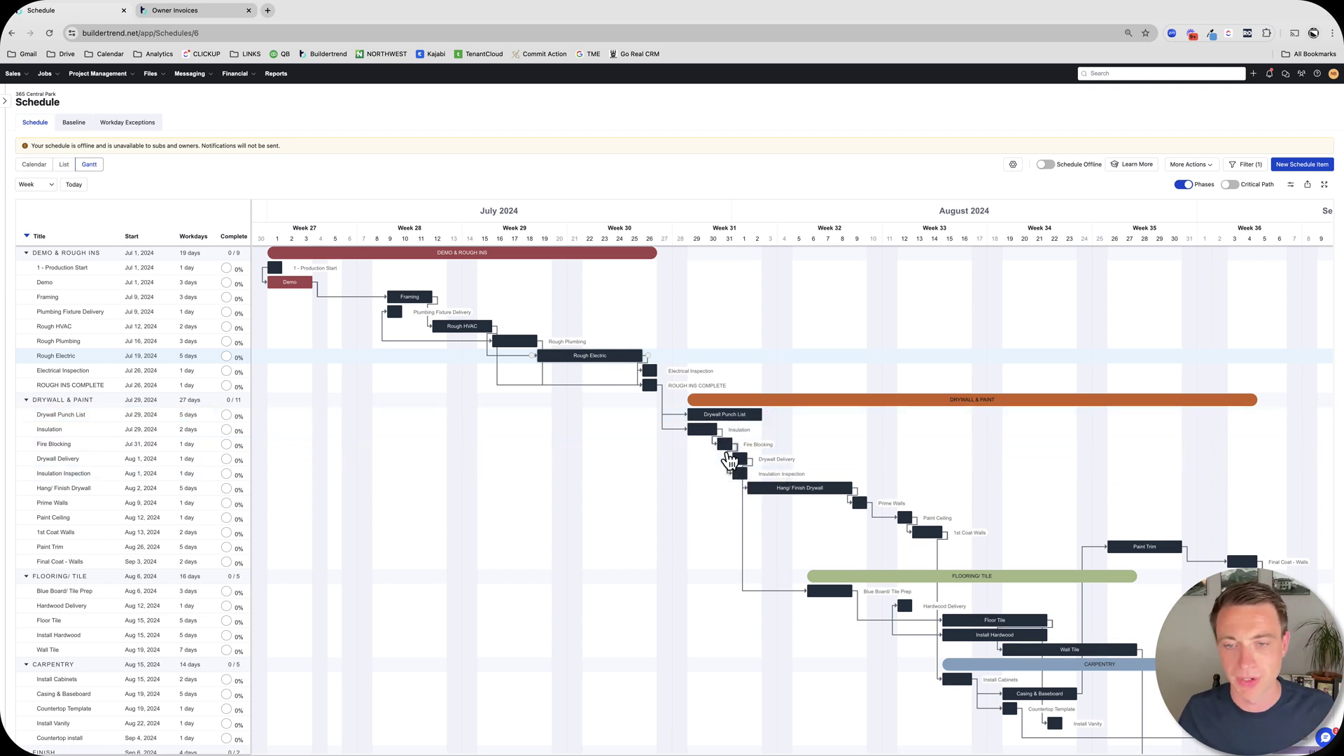
# Step: Start a new Drywall Punch to-do from the Drywall Punch List's related items
pyautogui.click(711, 416)
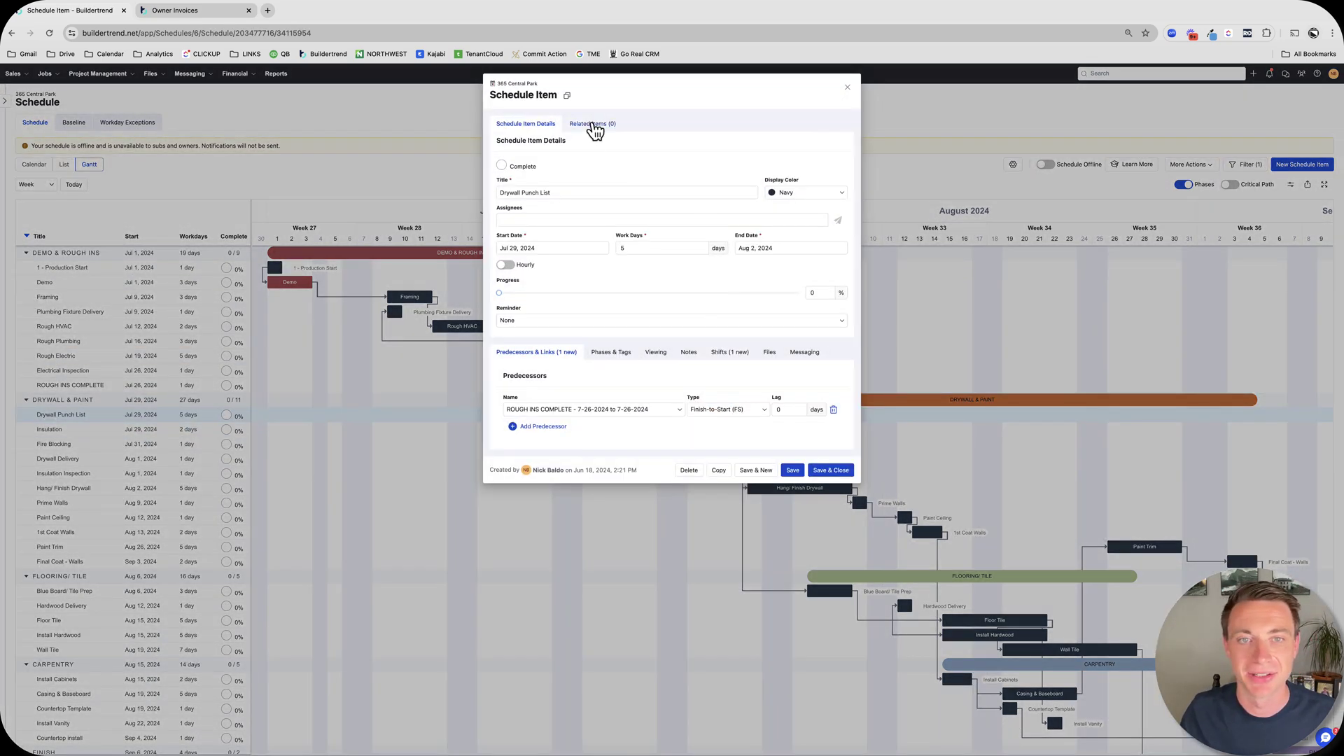
pyautogui.click(592, 125)
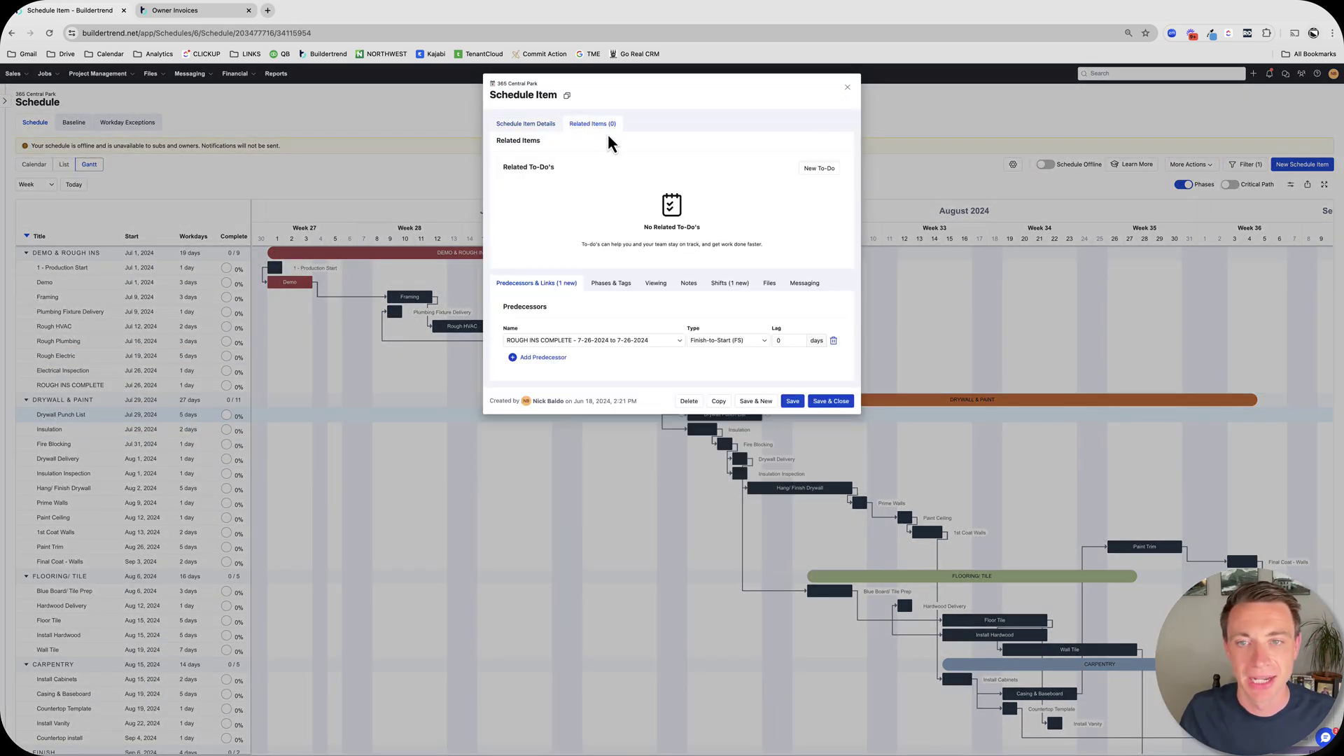
pyautogui.click(821, 169)
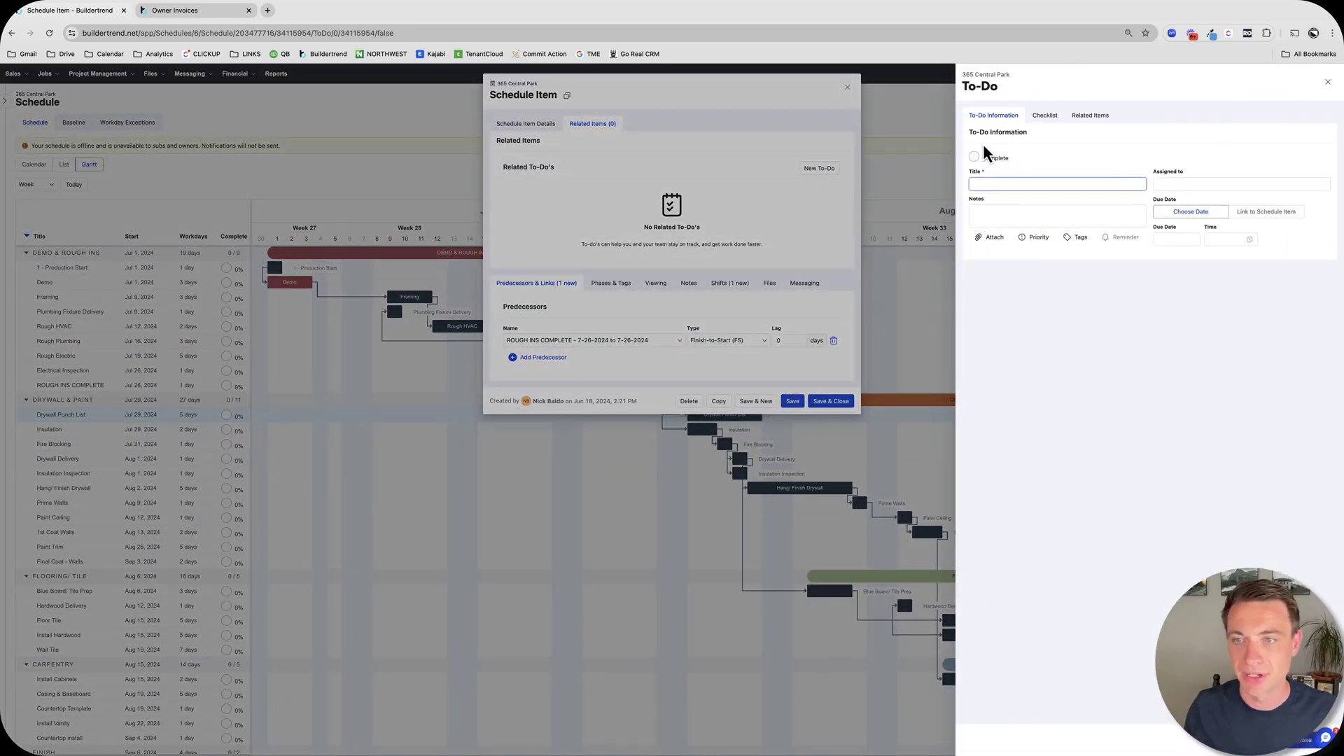
pyautogui.press('BackSpace')
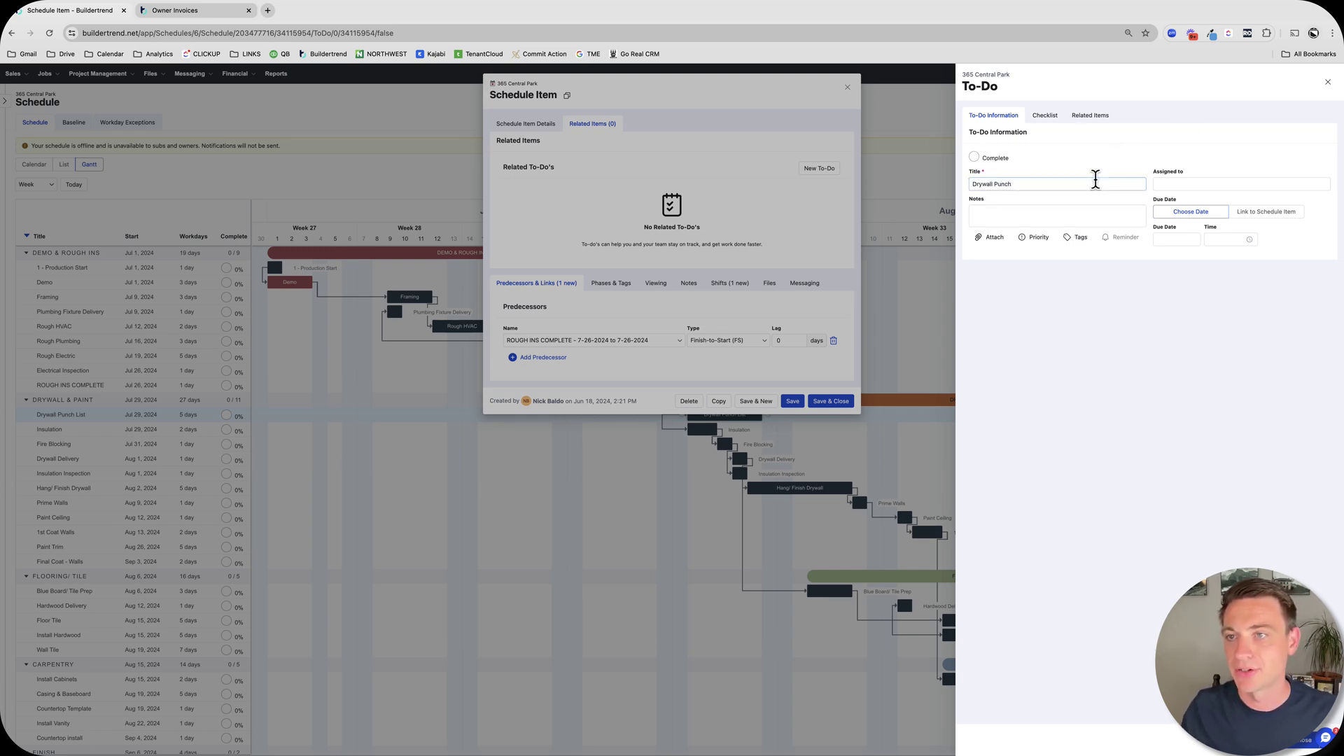
# Step: Add checklist items Rough-Ins Photos, Blocking and Corners, then save the to-do
pyautogui.click(1045, 116)
pyautogui.click(1142, 264)
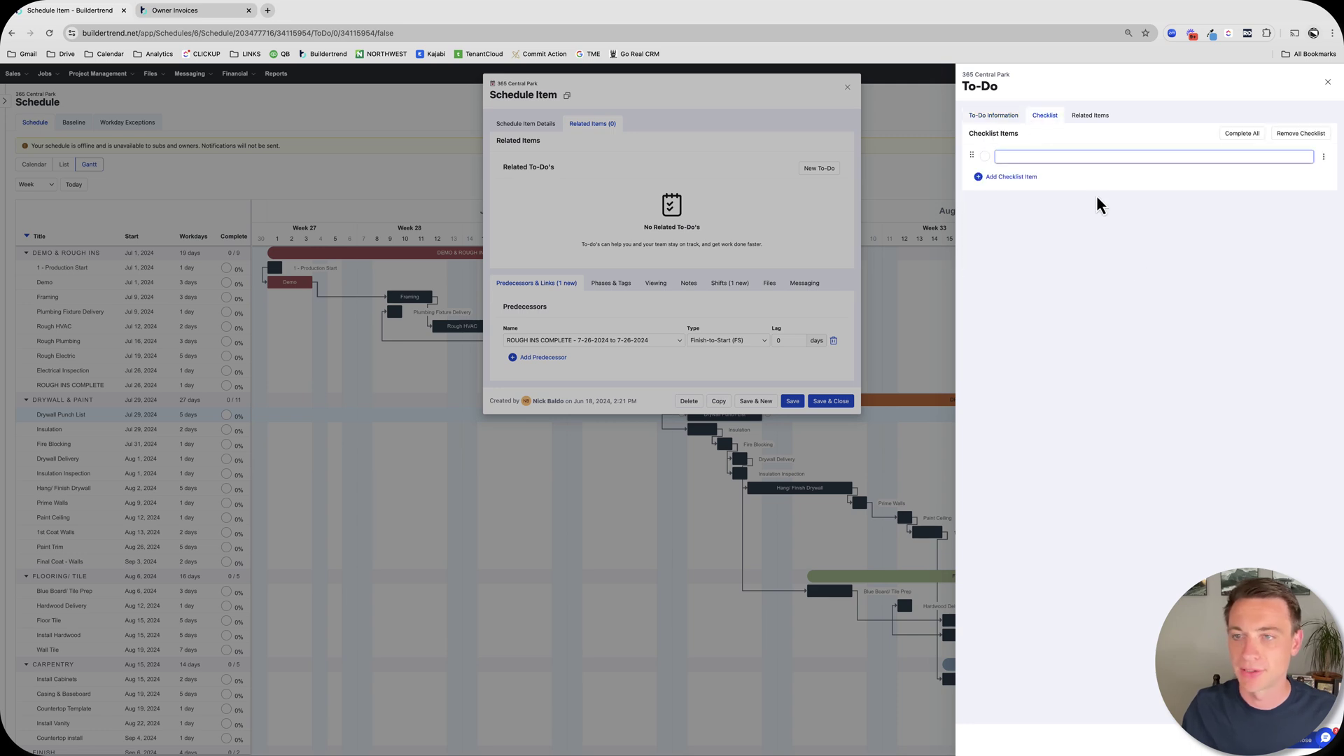
pyautogui.write('Rough-I')
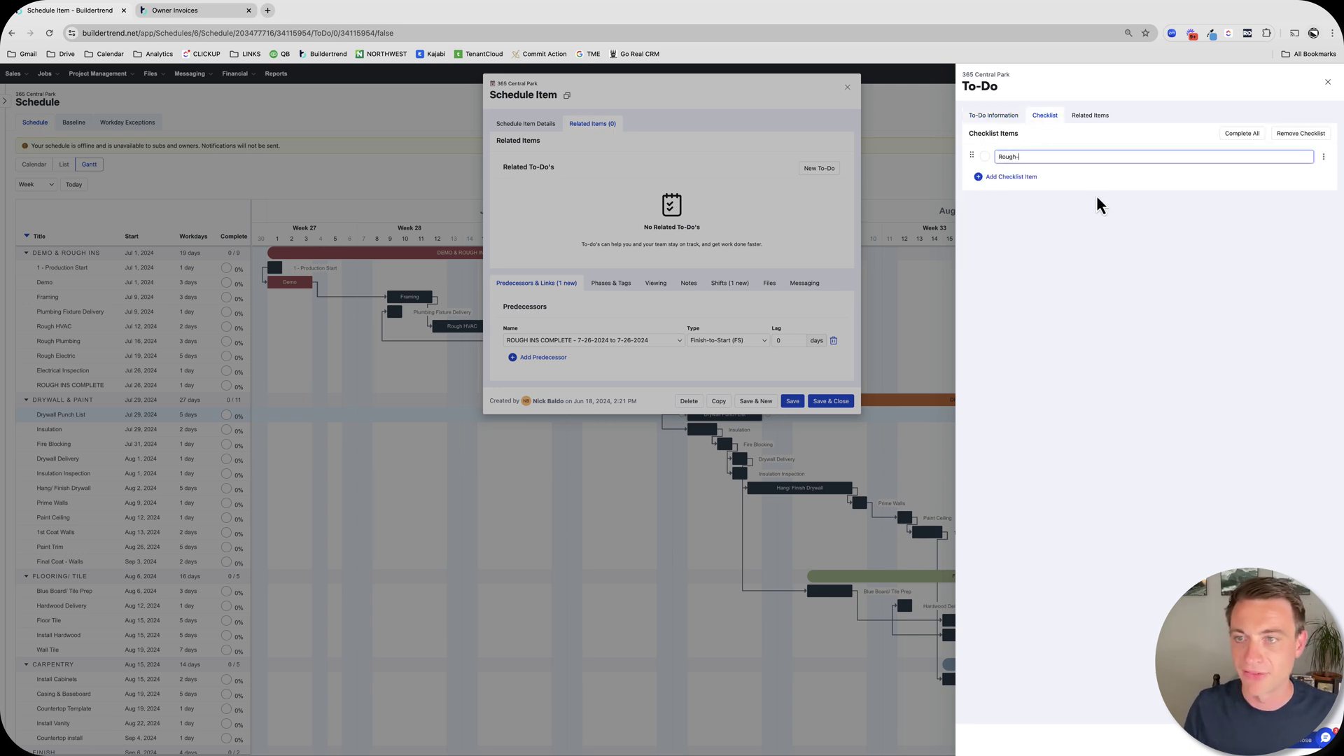
pyautogui.write('ns Photos')
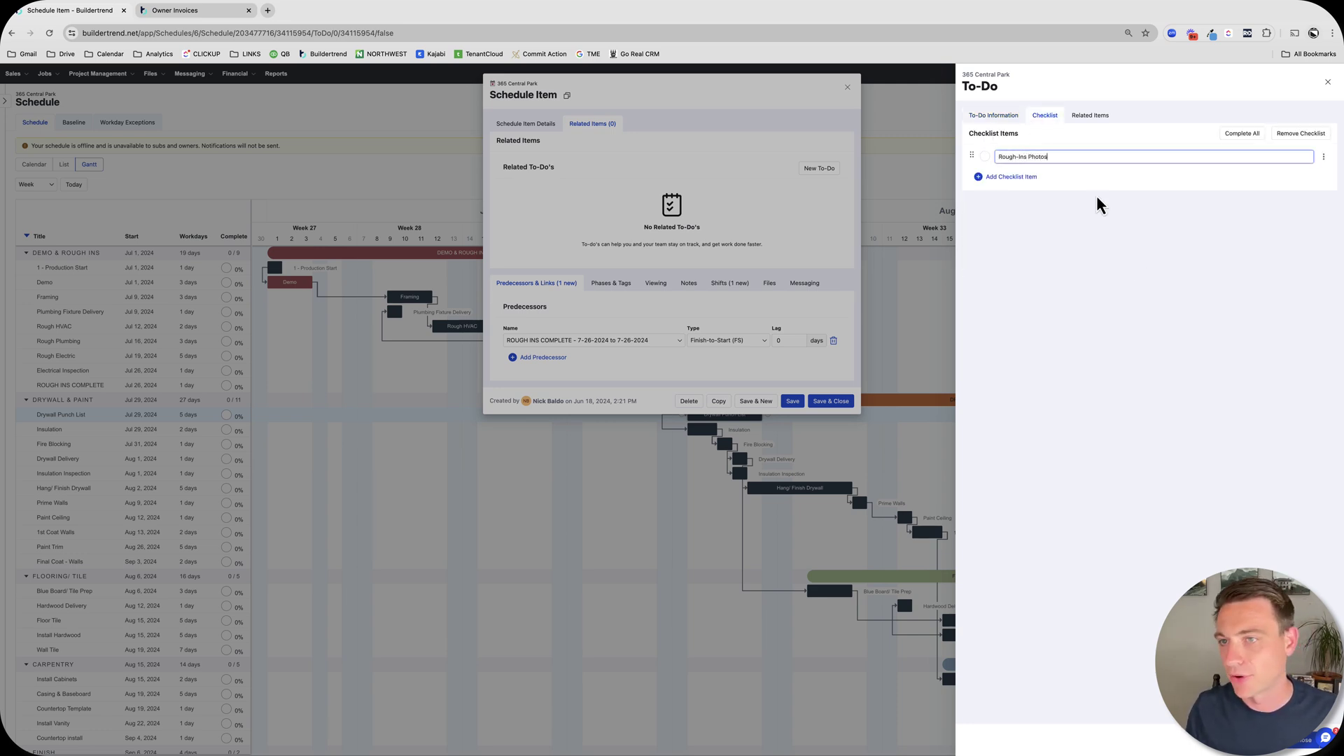
pyautogui.press('Return')
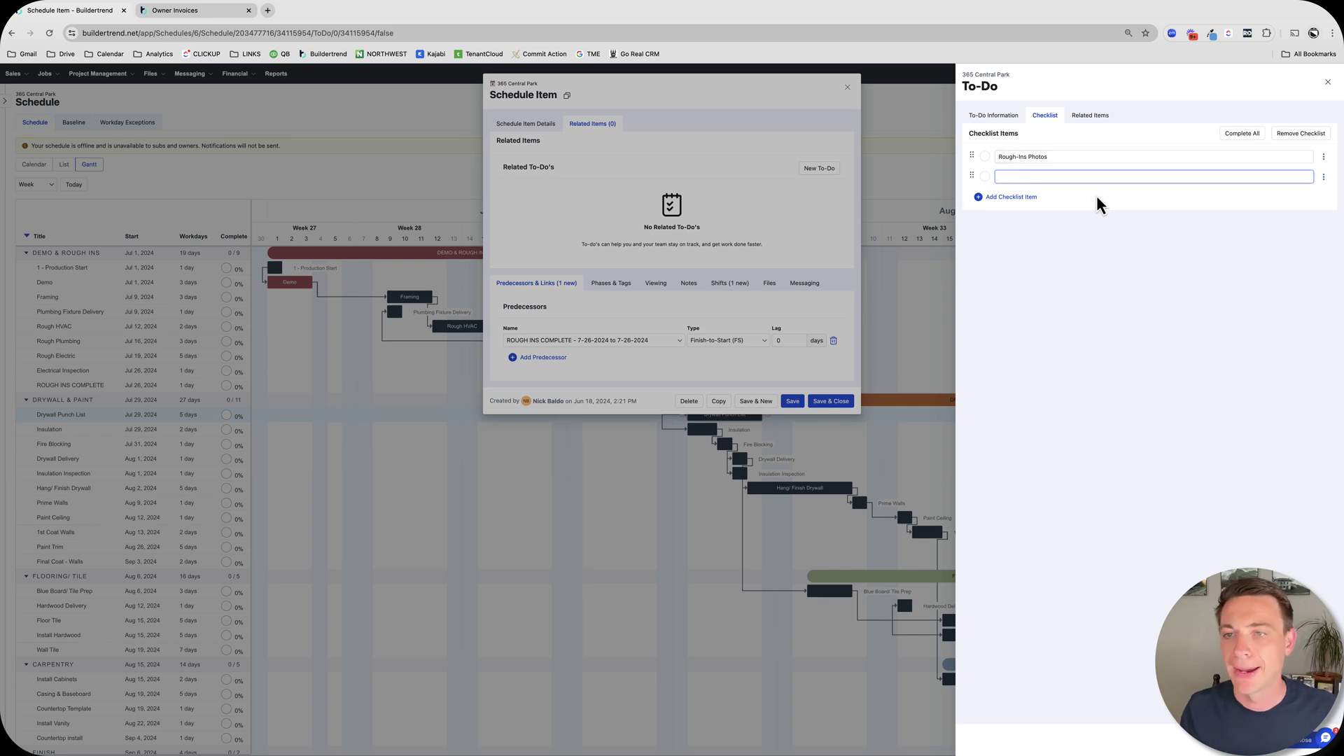
pyautogui.write('Blocking')
pyautogui.press('Return')
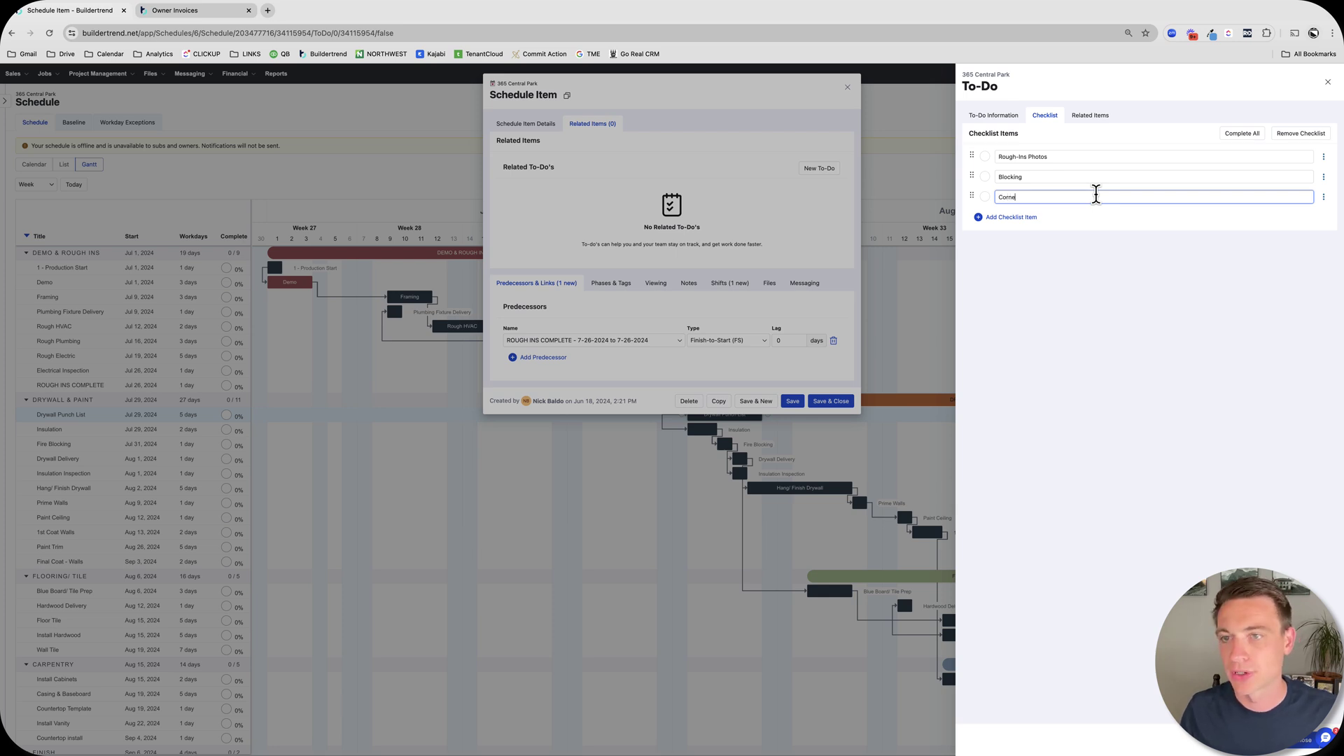
pyautogui.write('Cornerss')
pyautogui.press('BackSpace')
pyautogui.press('Return')
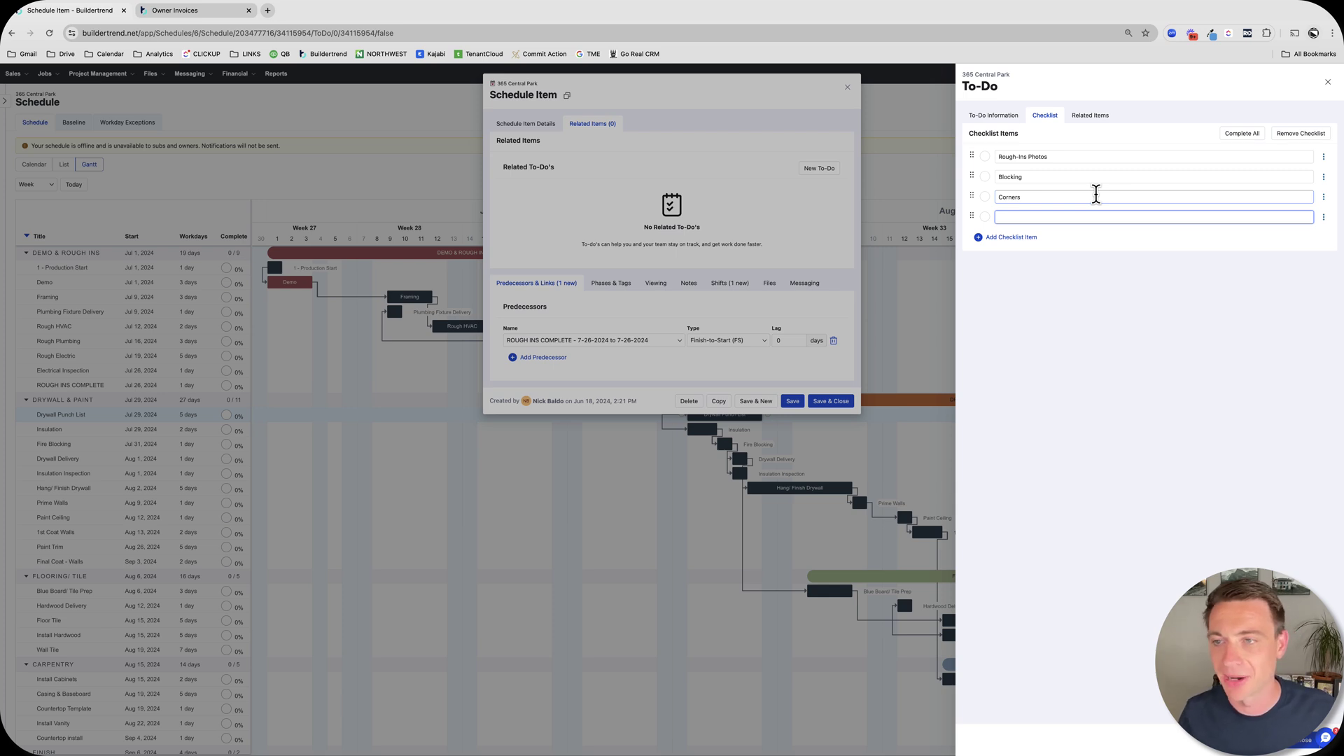
pyautogui.click(1289, 748)
# Step: Close the to-do and schedule item and dismiss the Project Management menu
pyautogui.click(1327, 83)
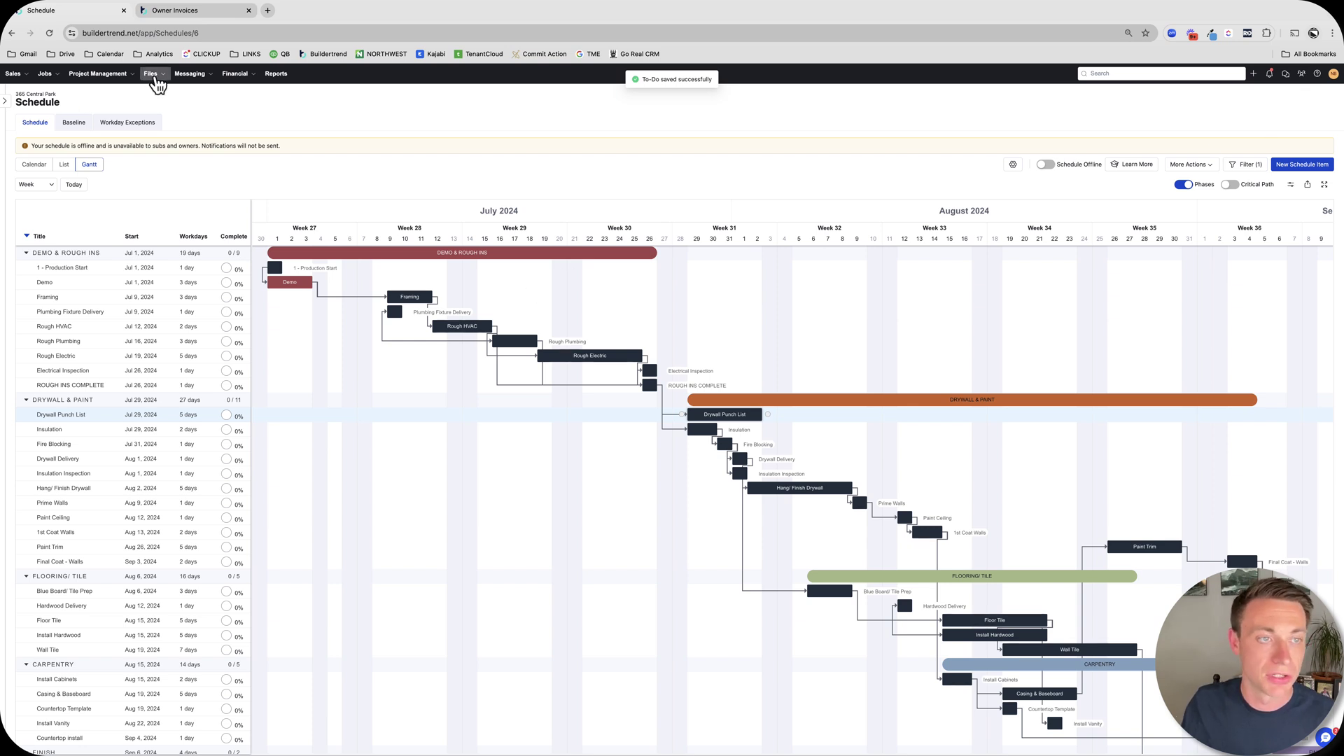
pyautogui.moveTo(105, 75)
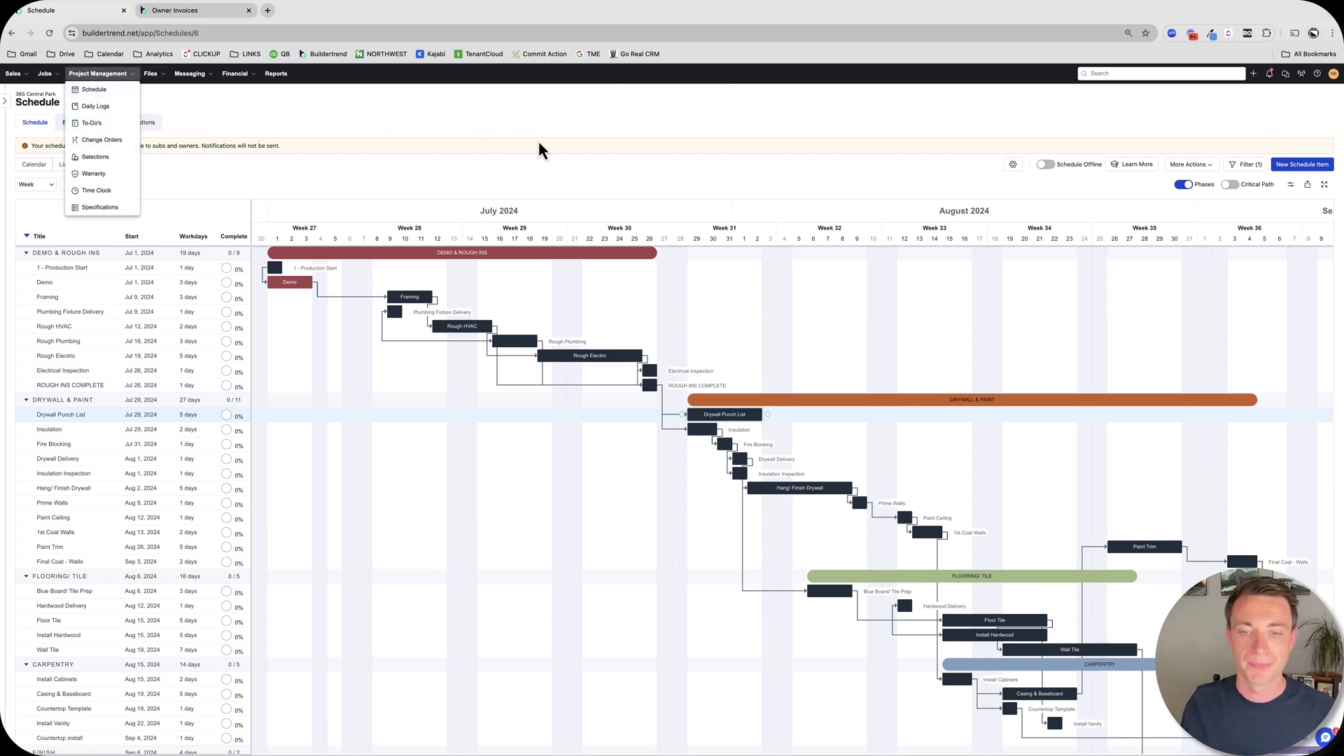
pyautogui.click(539, 174)
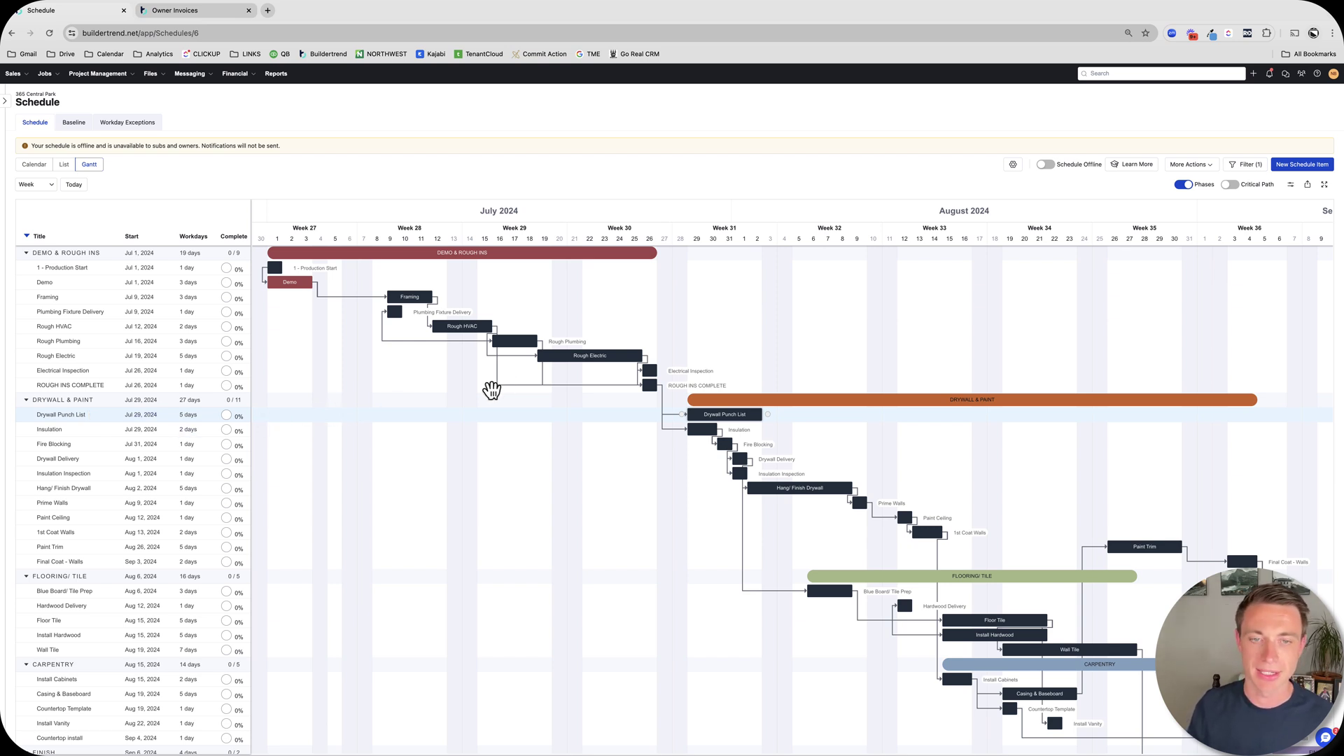
# Step: Scroll the Gantt to inspect Plumbing Fixture Delivery, set for Jul 9, 2024, one workday
pyautogui.hscroll(-1, 468, 384)
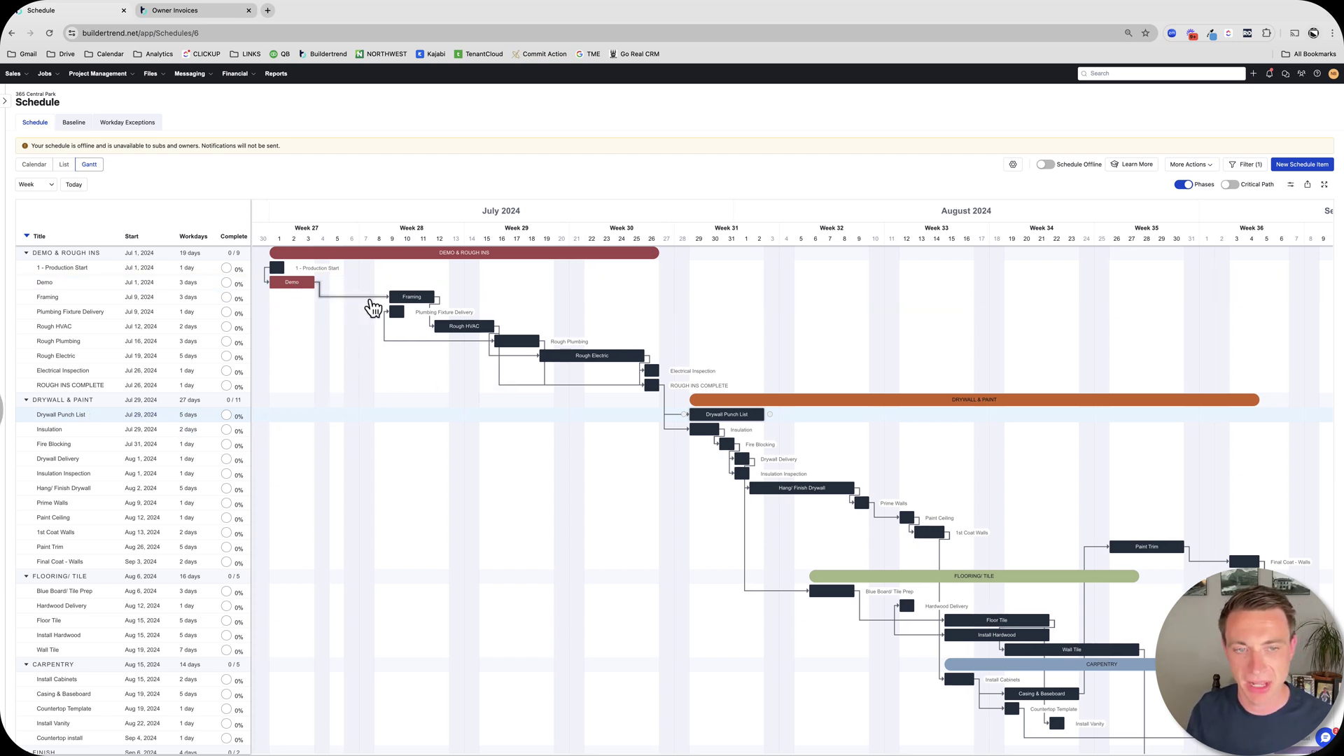
pyautogui.moveTo(305, 264)
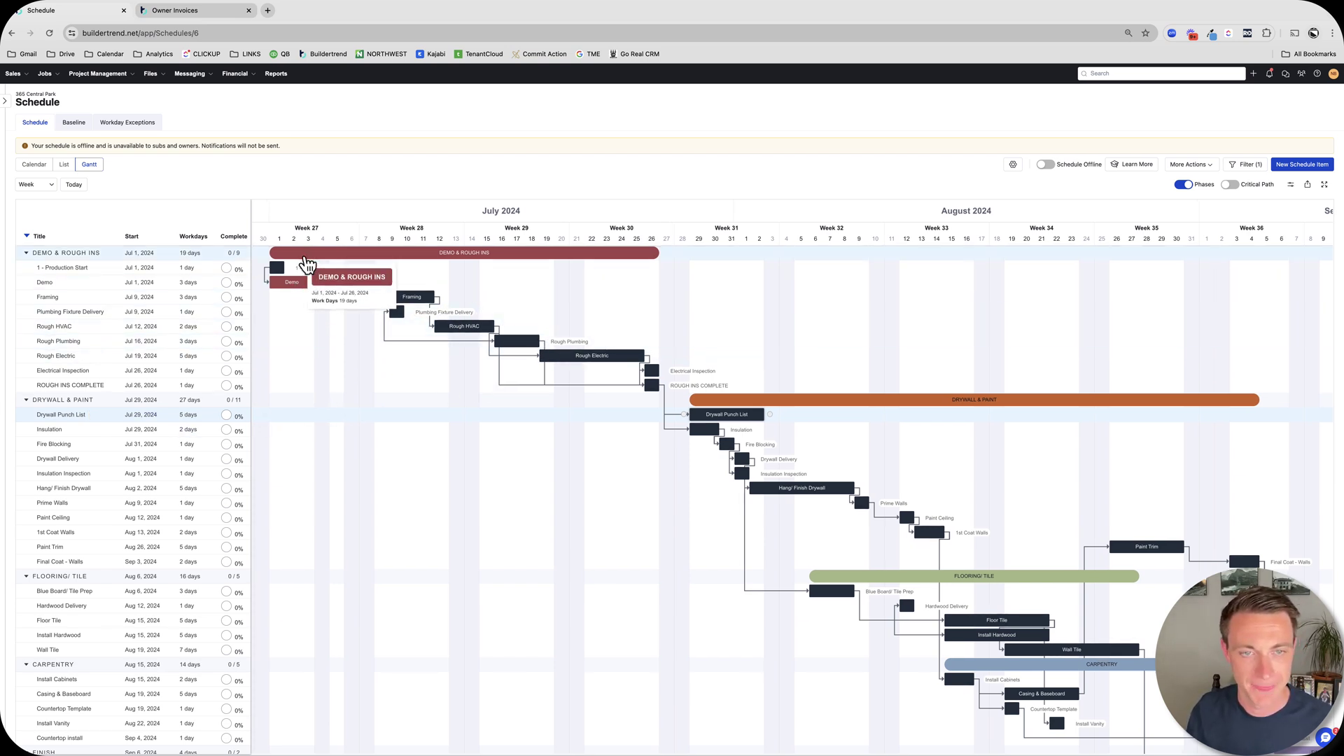
pyautogui.scroll(-1, 385, 314)
pyautogui.moveTo(397, 321)
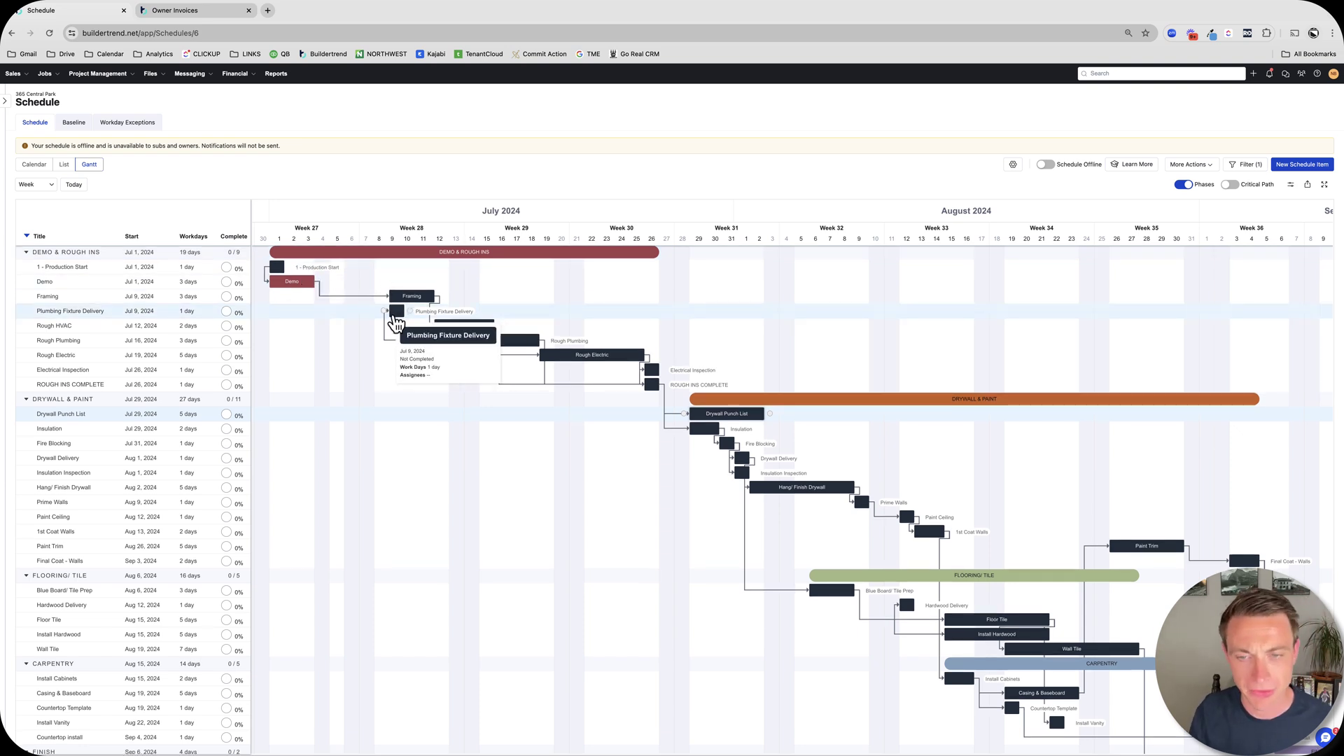
pyautogui.hscroll(1, 396, 322)
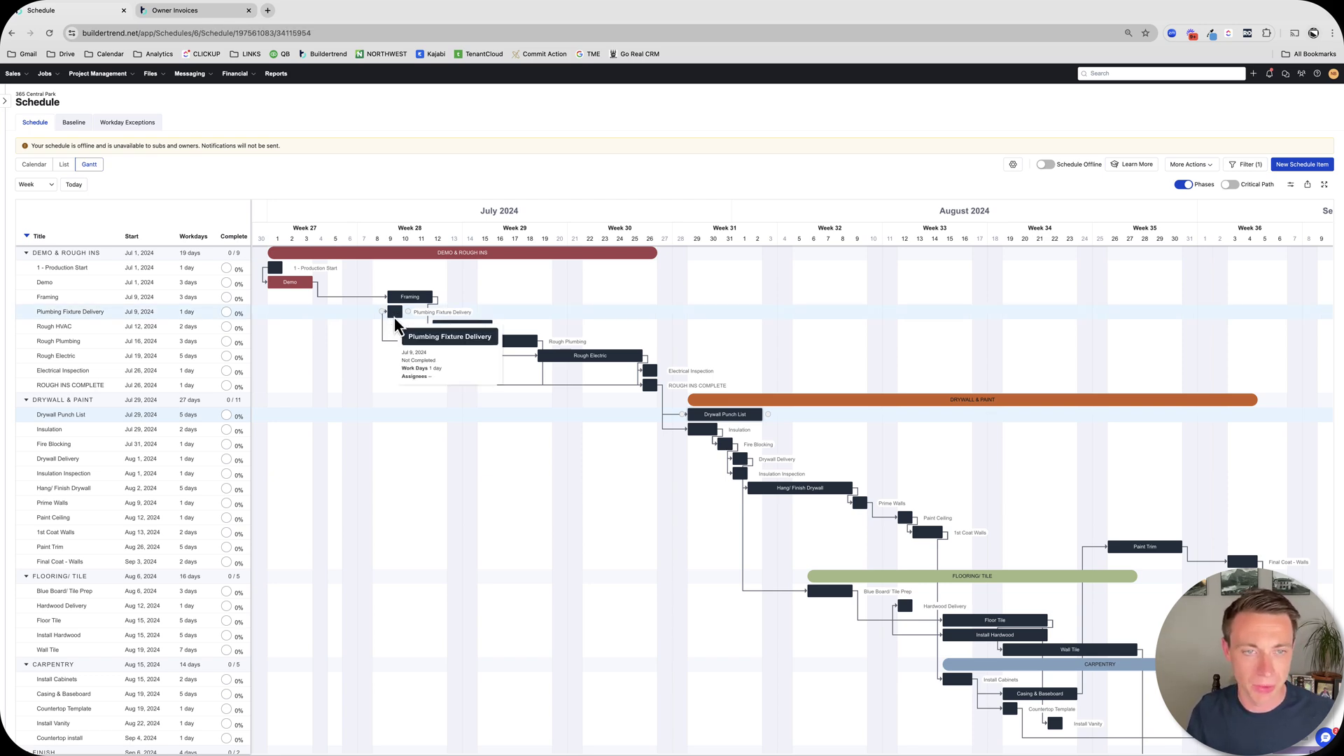
pyautogui.click(395, 315)
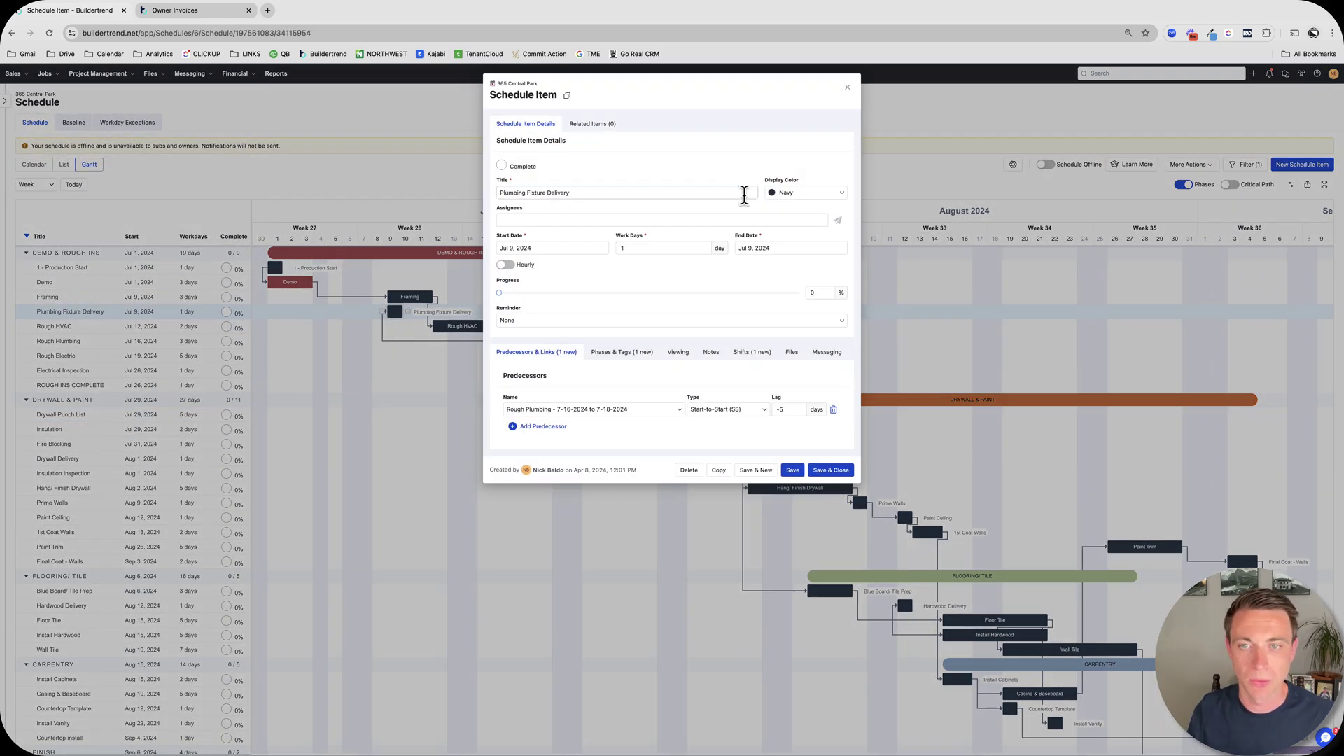
pyautogui.click(779, 192)
pyautogui.click(770, 160)
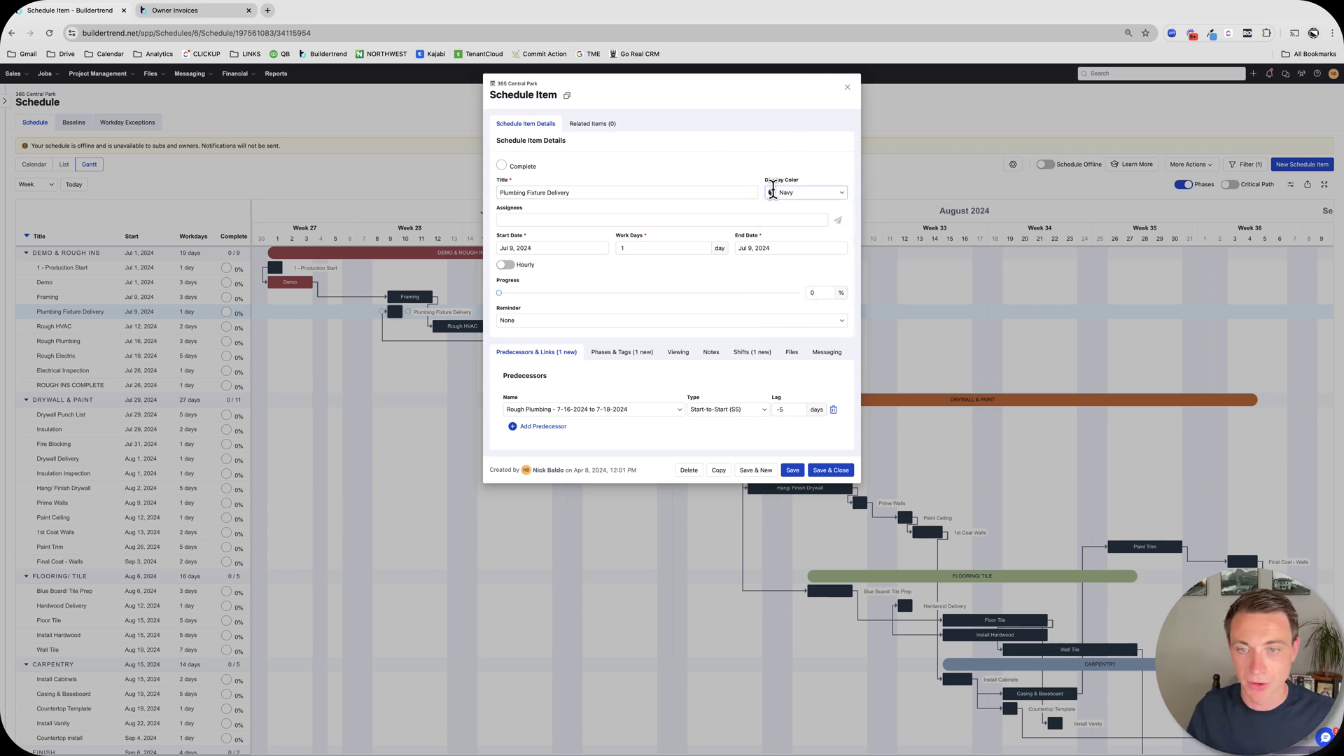
pyautogui.click(847, 88)
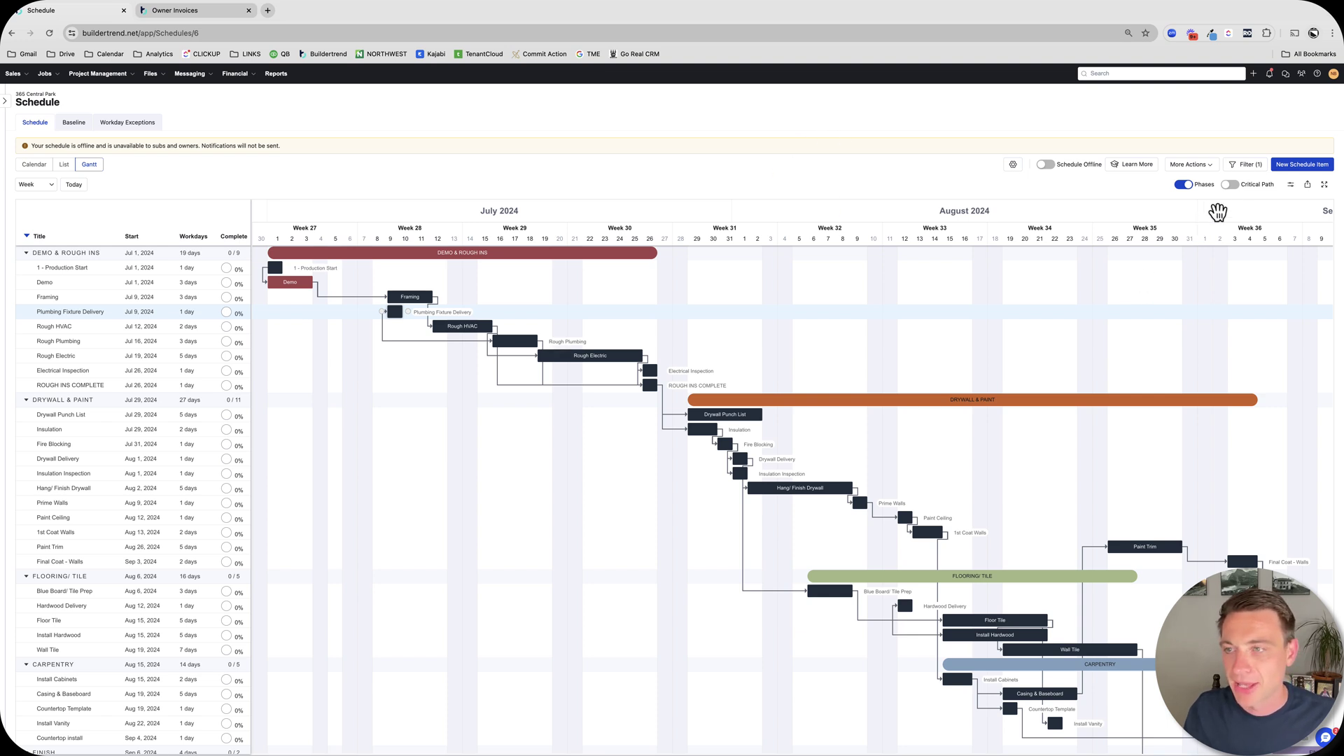
# Step: Switch on Critical Path and scroll the Gantt to review the highlighted tasks
pyautogui.scroll(-1, 776, 228)
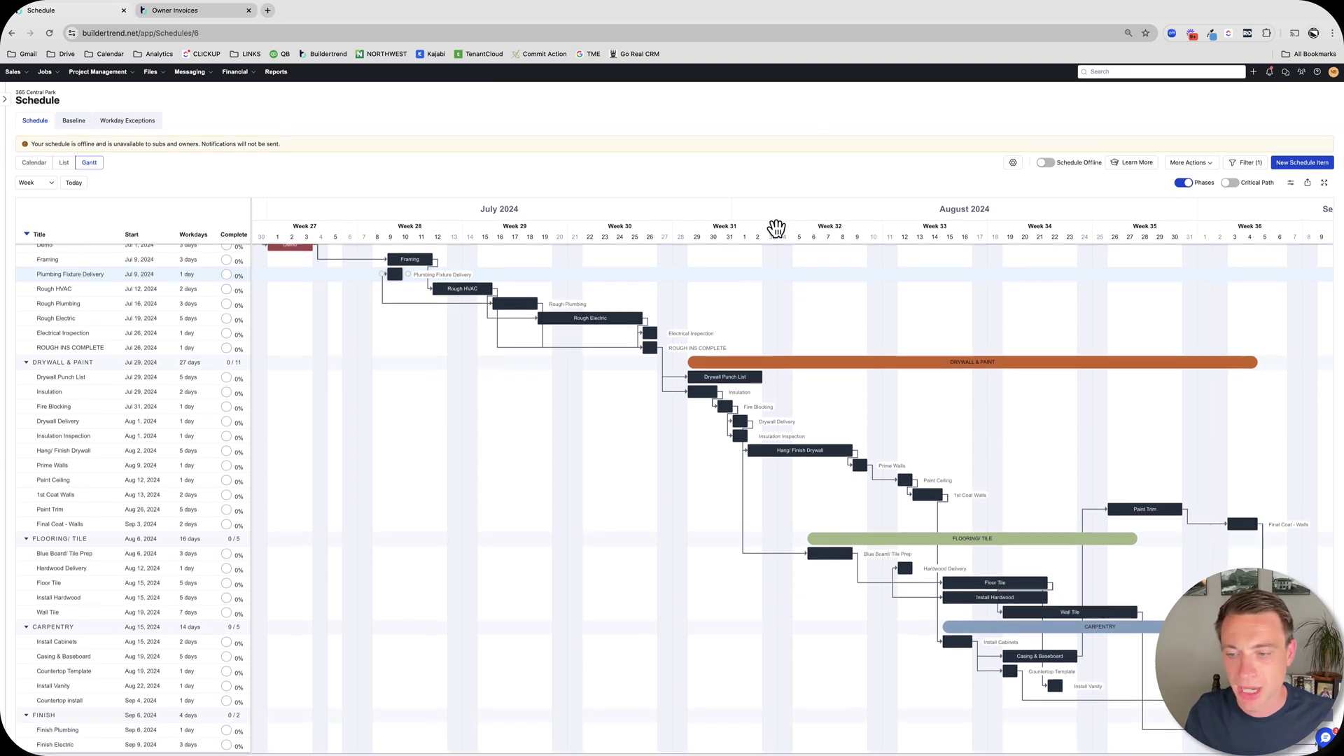
pyautogui.scroll(1, 864, 279)
pyautogui.hscroll(3, 927, 291)
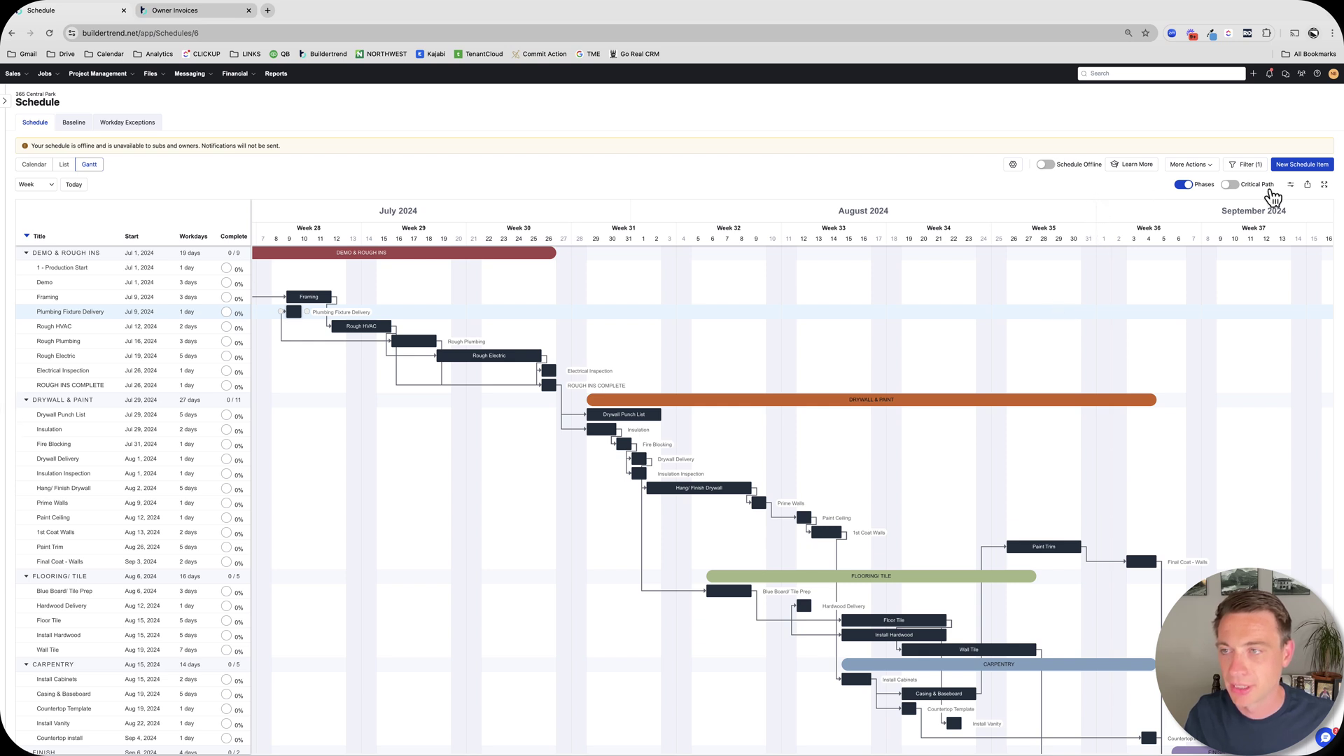
pyautogui.click(1231, 186)
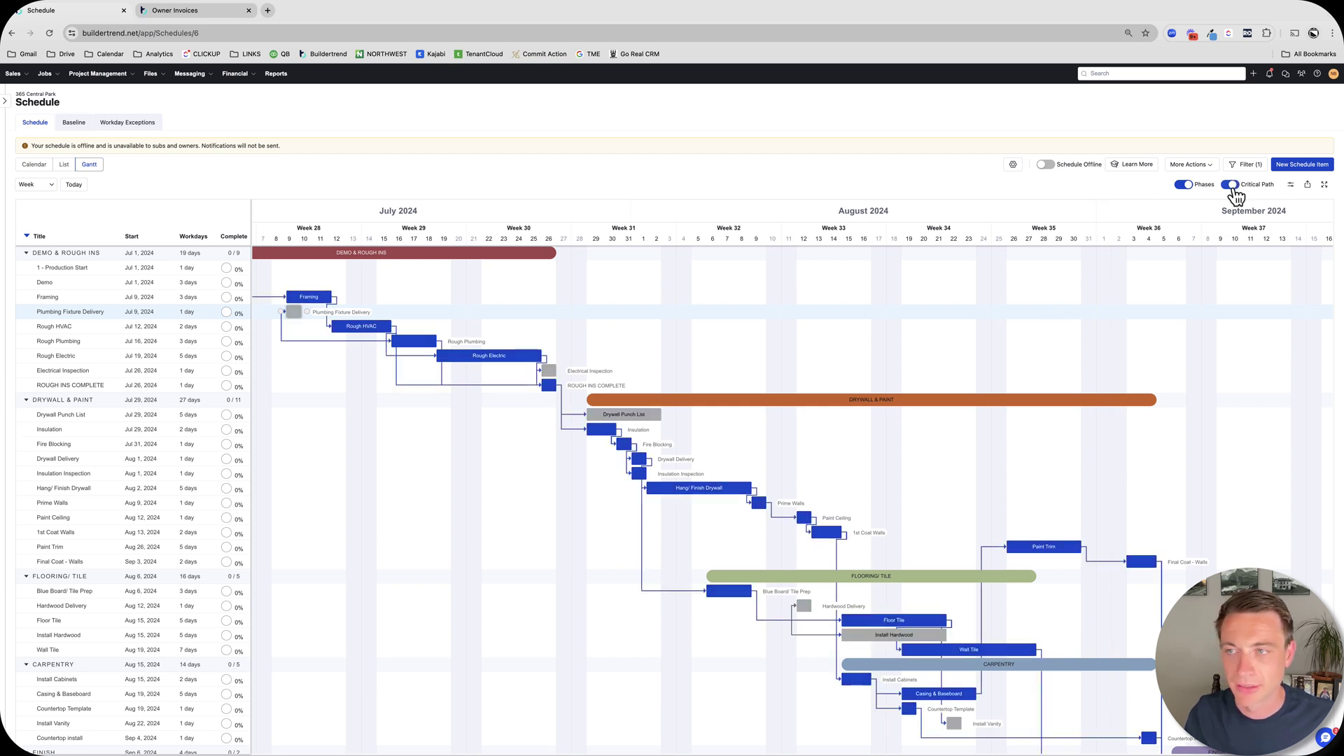
pyautogui.scroll(-1, 875, 437)
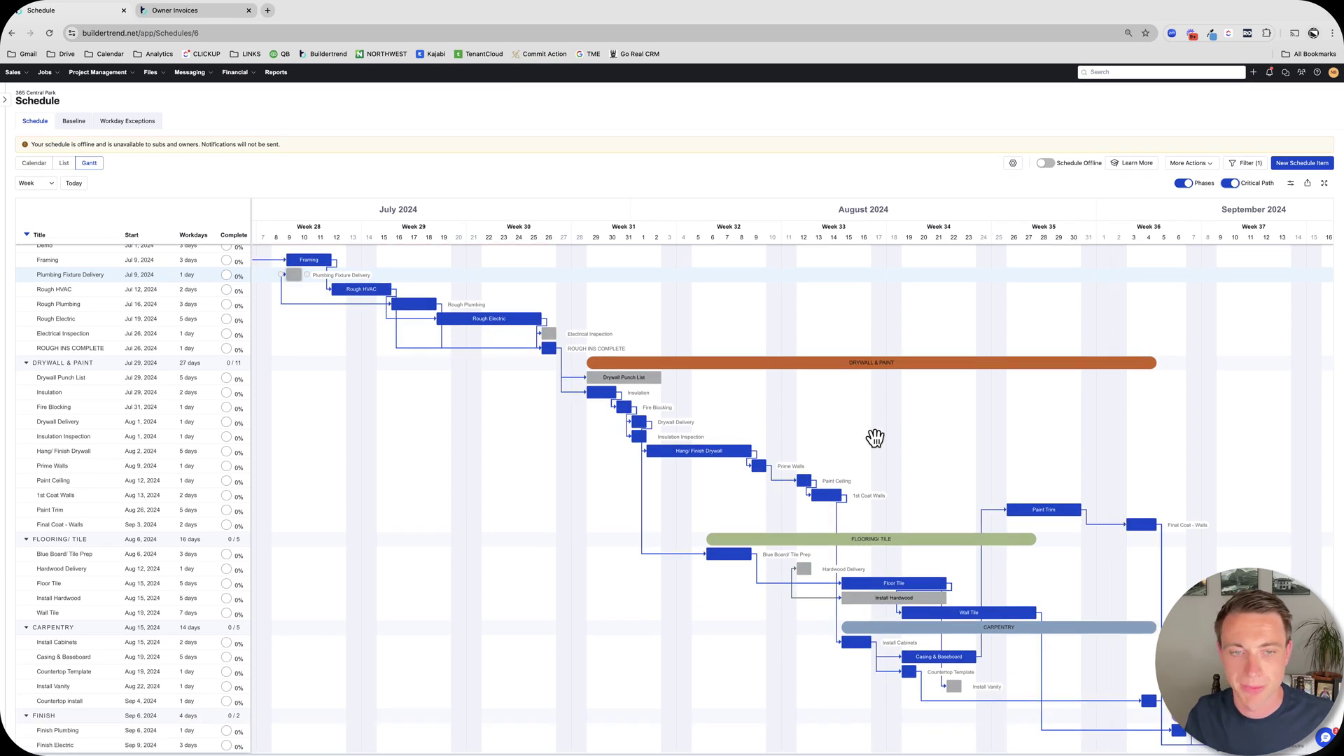
pyautogui.scroll(1, 868, 439)
pyautogui.hscroll(-3, 867, 441)
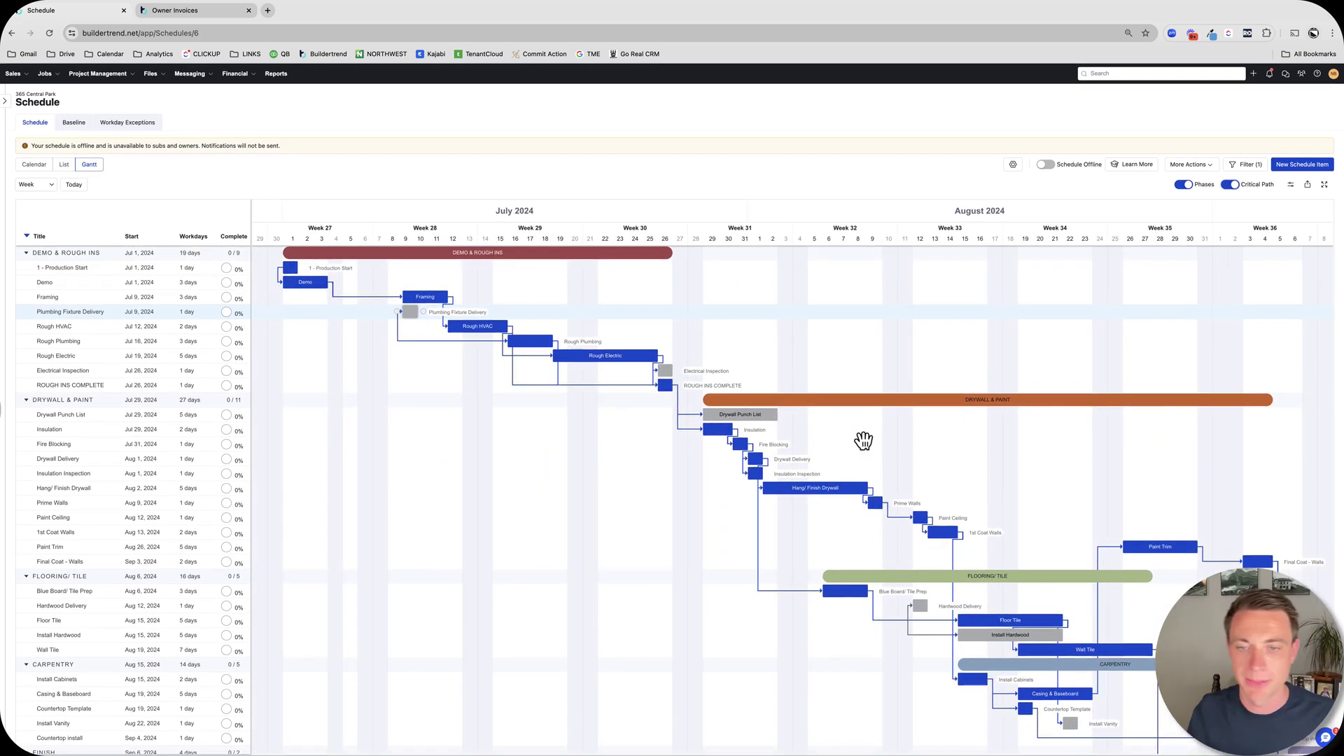
pyautogui.scroll(-1, 862, 436)
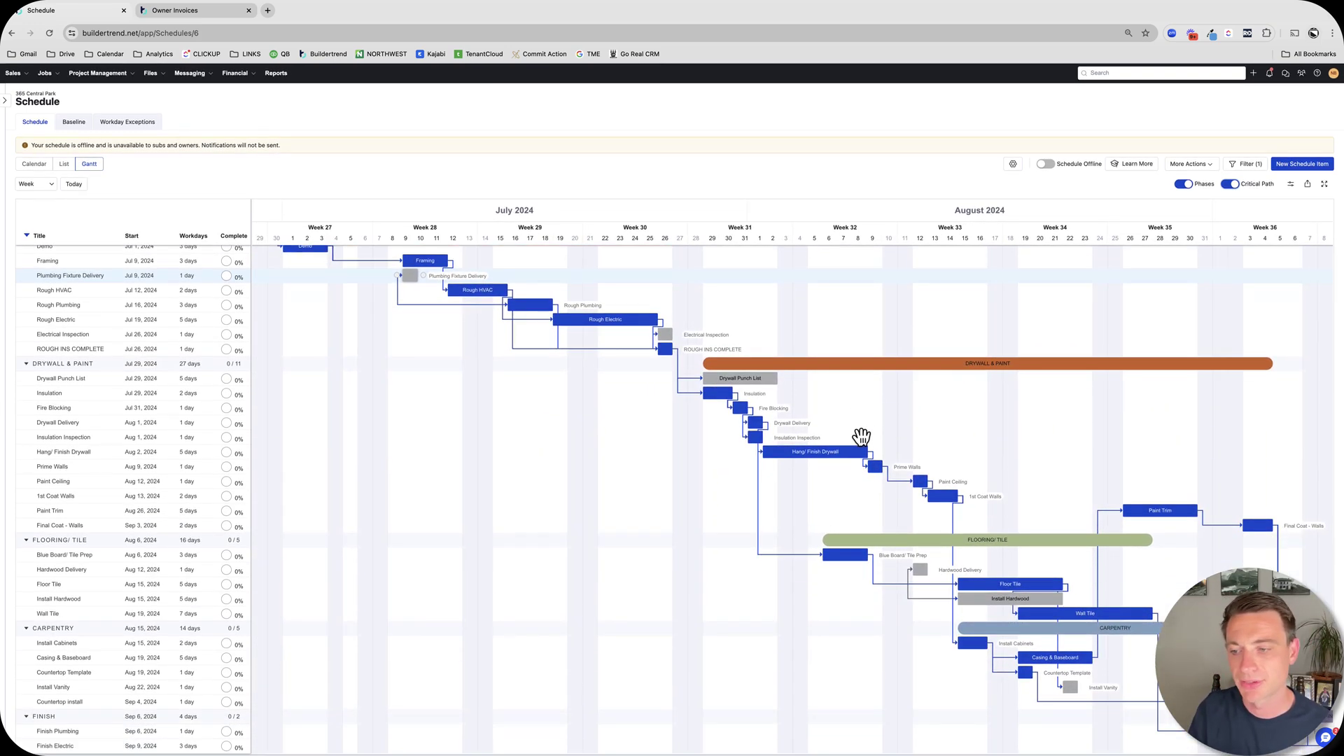
pyautogui.hscroll(3, 862, 436)
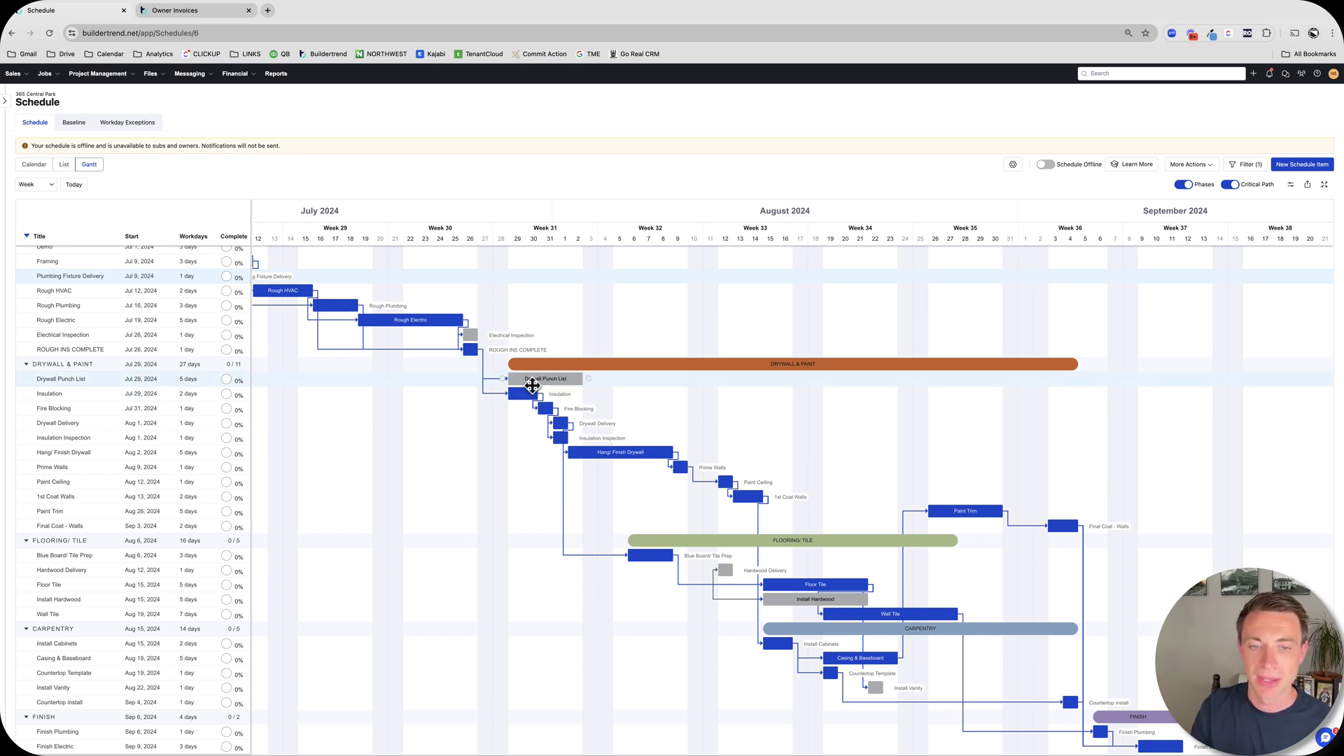
# Step: Make Hang/ Finish Drywall depend on Drywall Punch List, then open ROUGH INS COMPLETE
pyautogui.moveTo(530, 386); pyautogui.dragTo(483, 390)
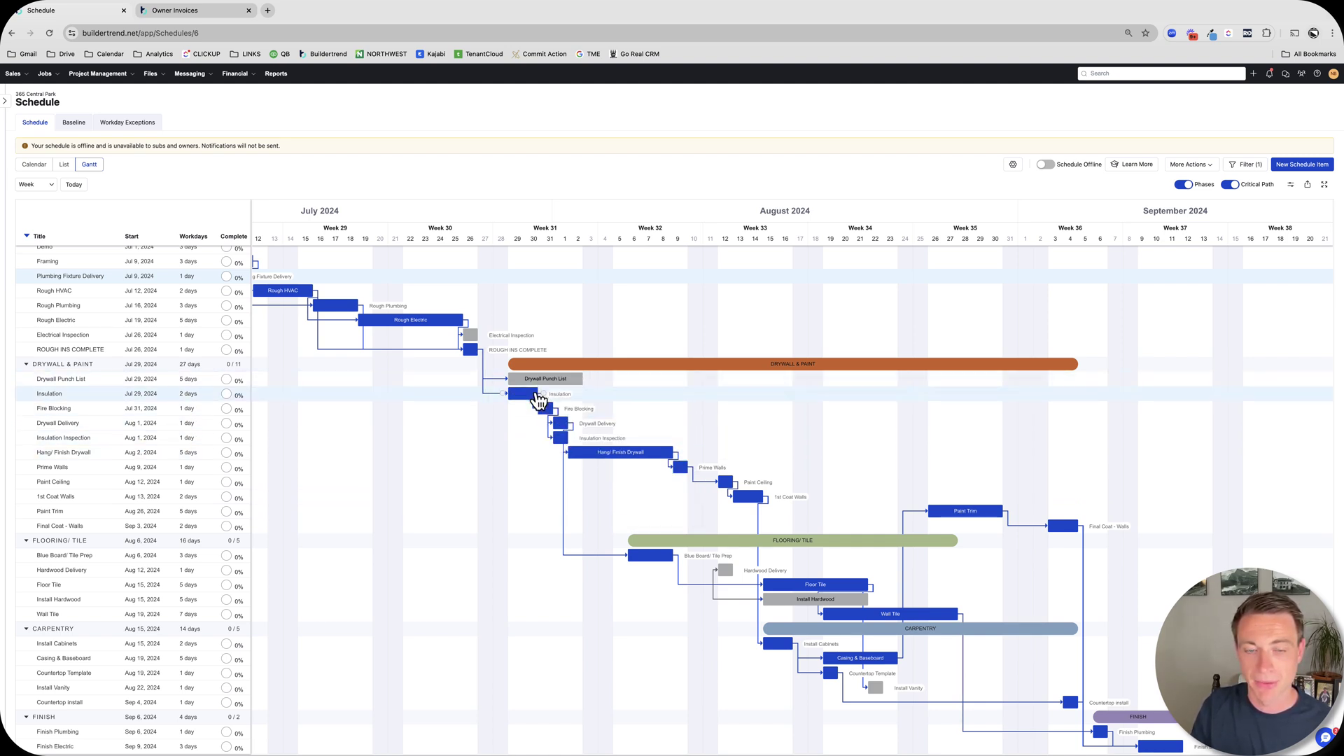
pyautogui.moveTo(591, 384); pyautogui.dragTo(566, 465)
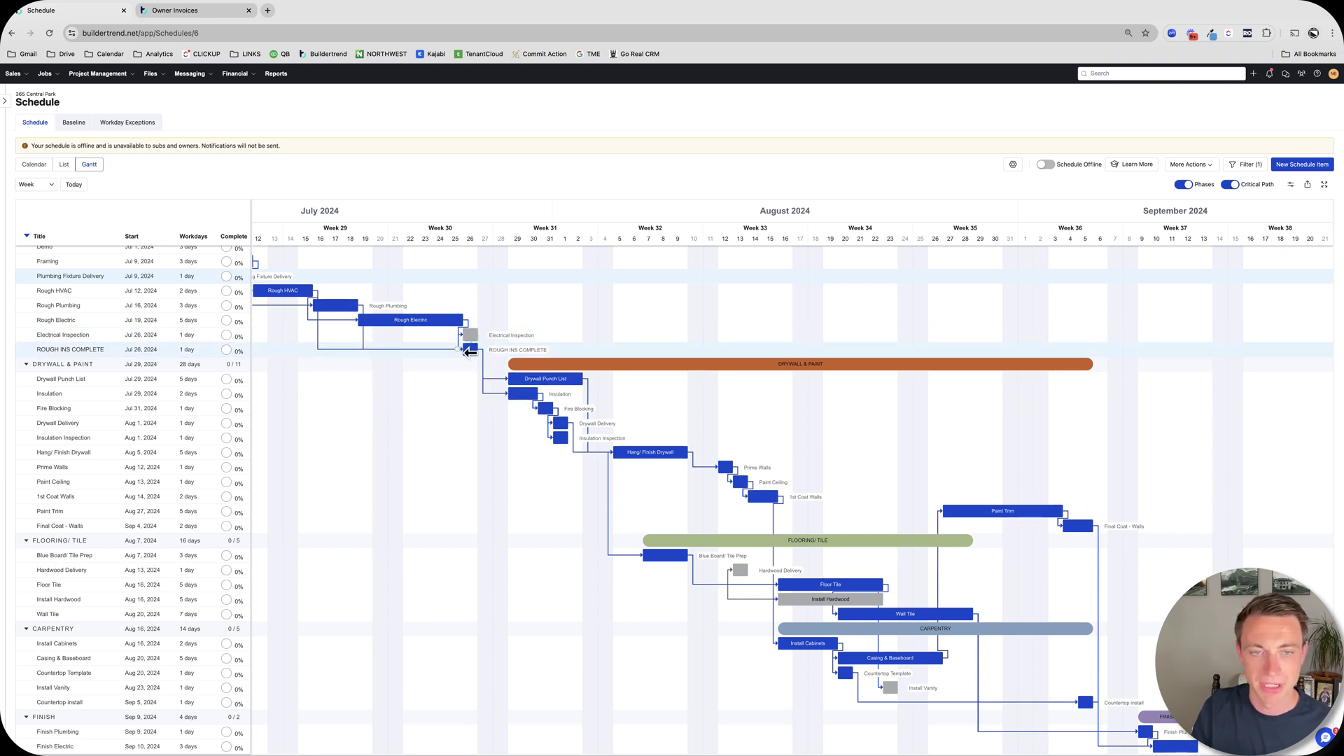
pyautogui.click(459, 351)
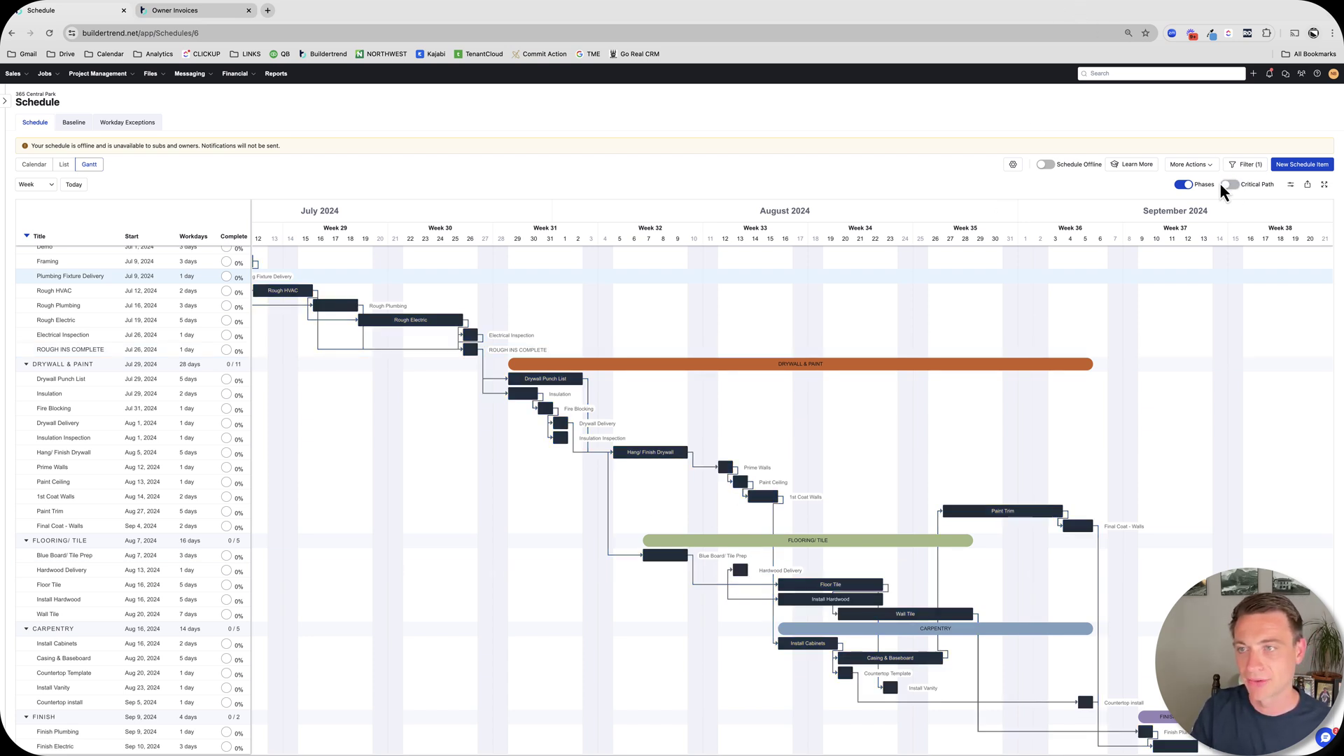
# Step: Put the schedule online, set the baseline without sub/vendor access, then take it offline again
pyautogui.click(1198, 166)
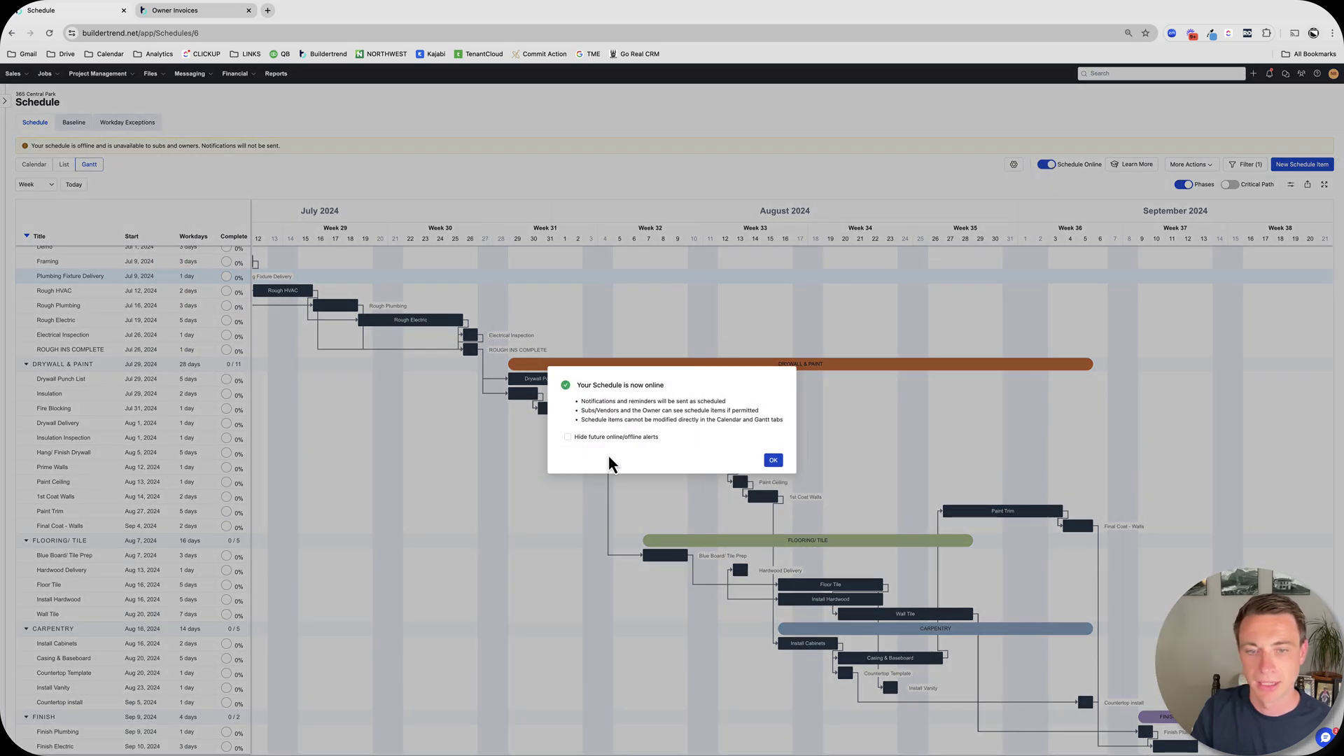
pyautogui.click(774, 462)
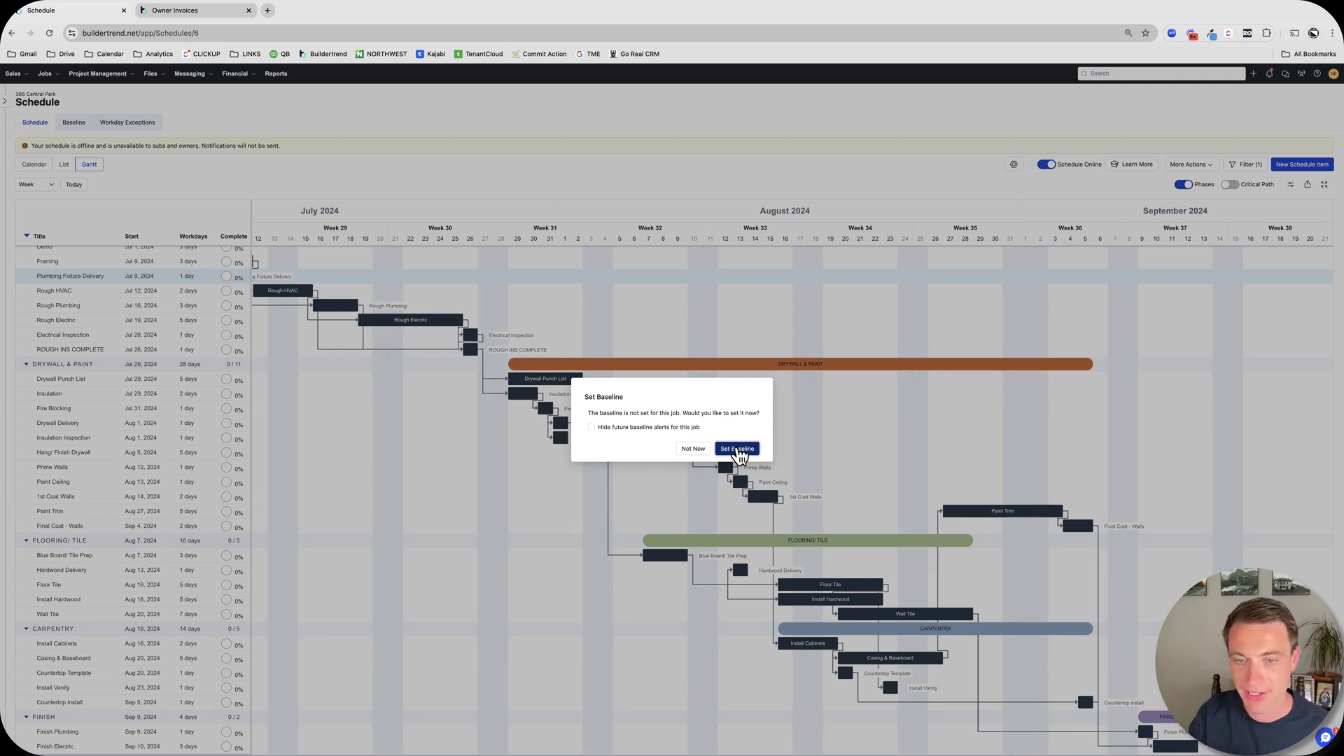
pyautogui.click(736, 451)
pyautogui.click(590, 148)
pyautogui.click(739, 187)
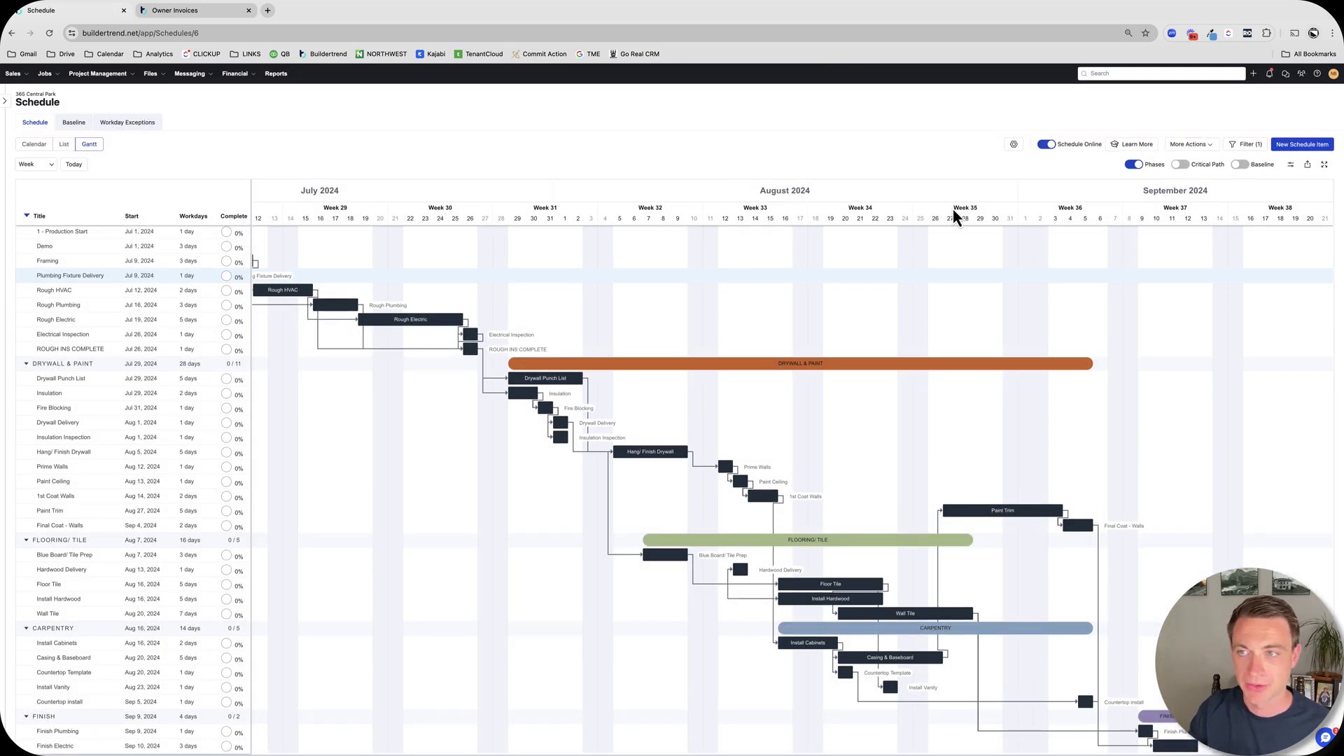
pyautogui.click(1046, 145)
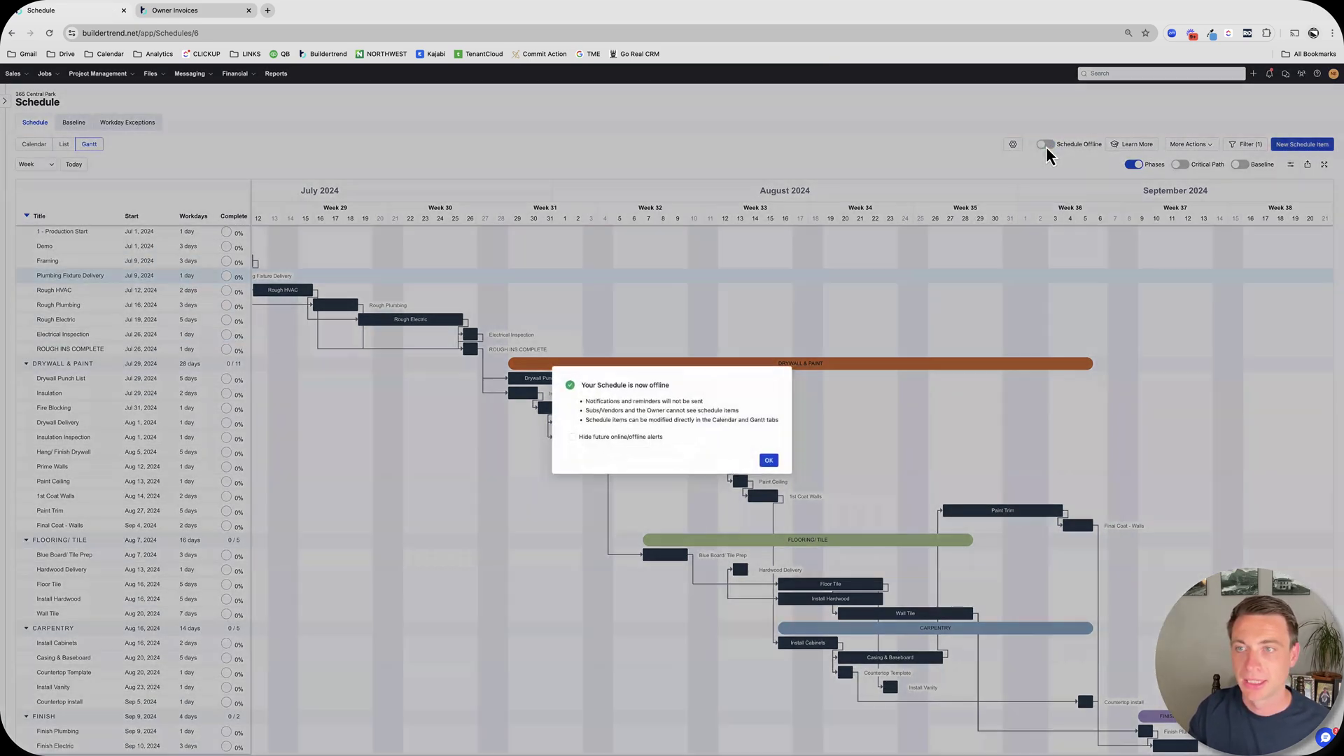
pyautogui.click(764, 460)
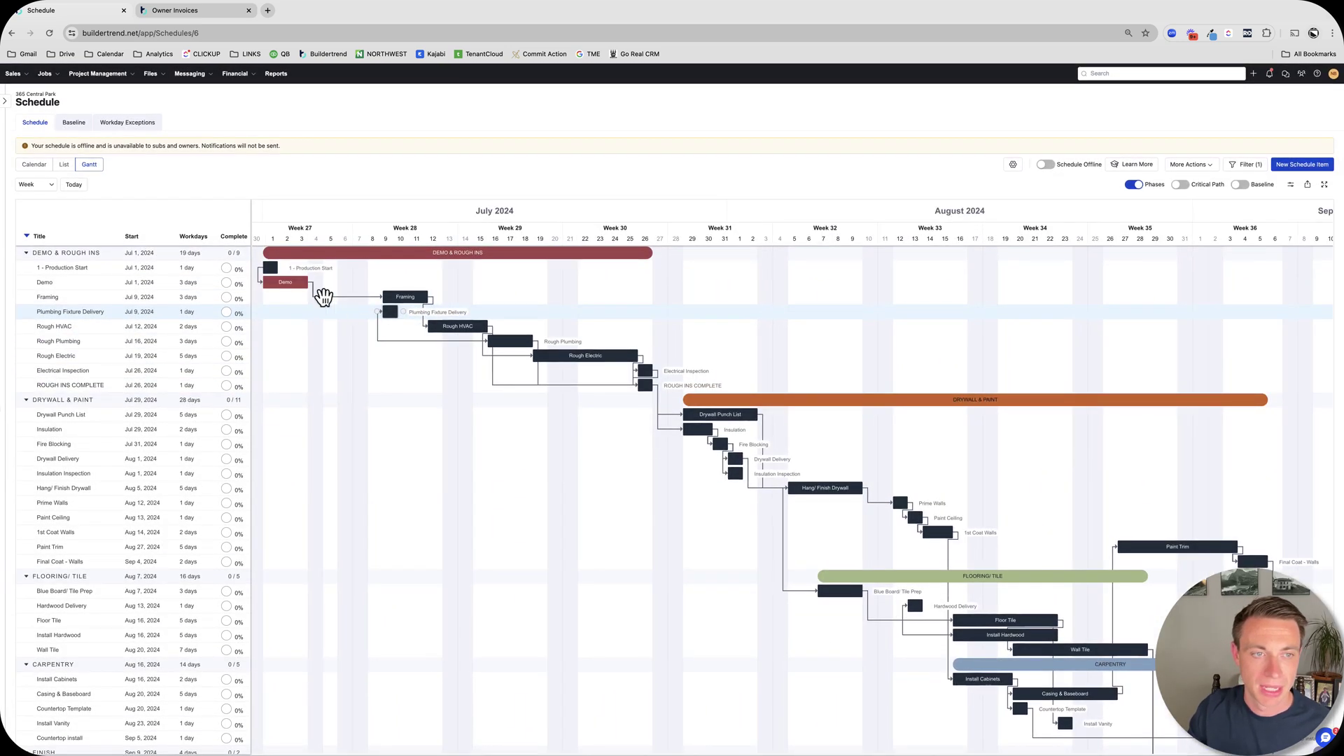
# Step: Start production Jul 10, move Electrical Inspection to Aug 1, shorten Hang/ Finish Drywall to 4 days
pyautogui.moveTo(279, 278); pyautogui.dragTo(415, 279)
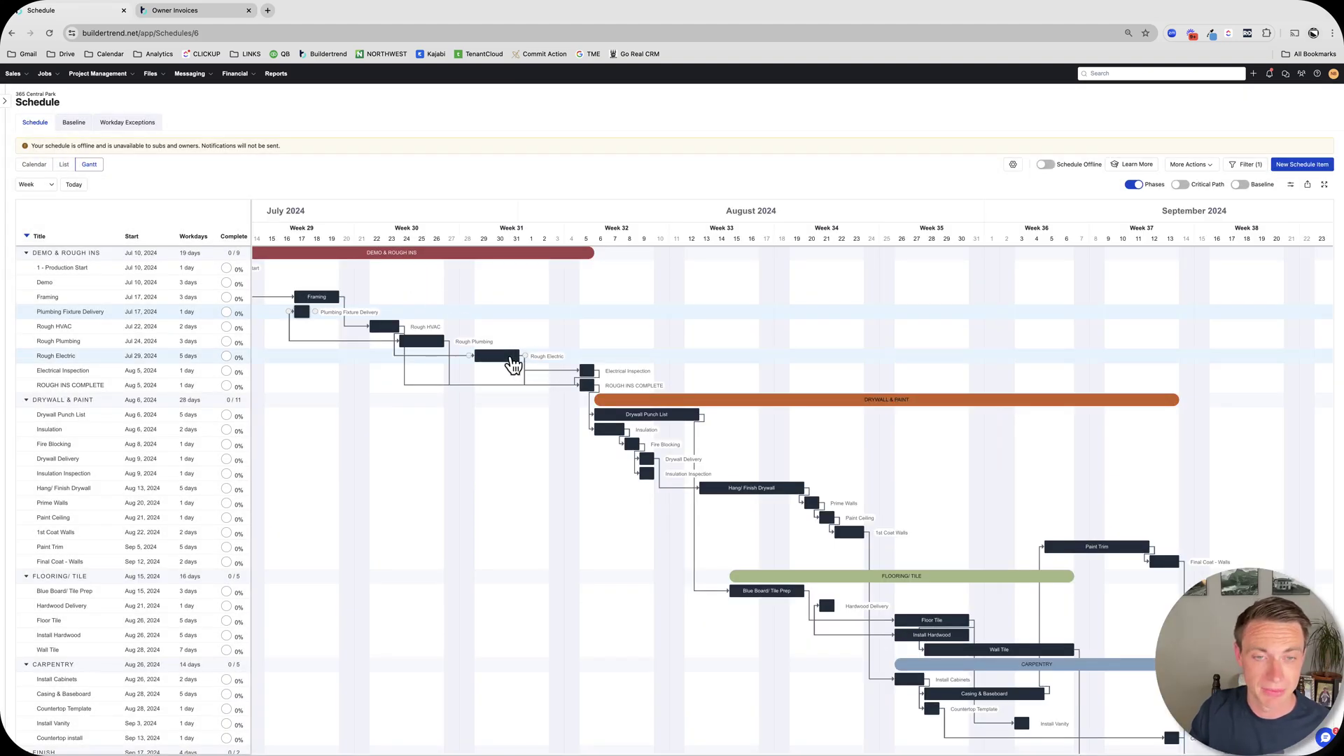
pyautogui.moveTo(511, 360); pyautogui.dragTo(514, 360)
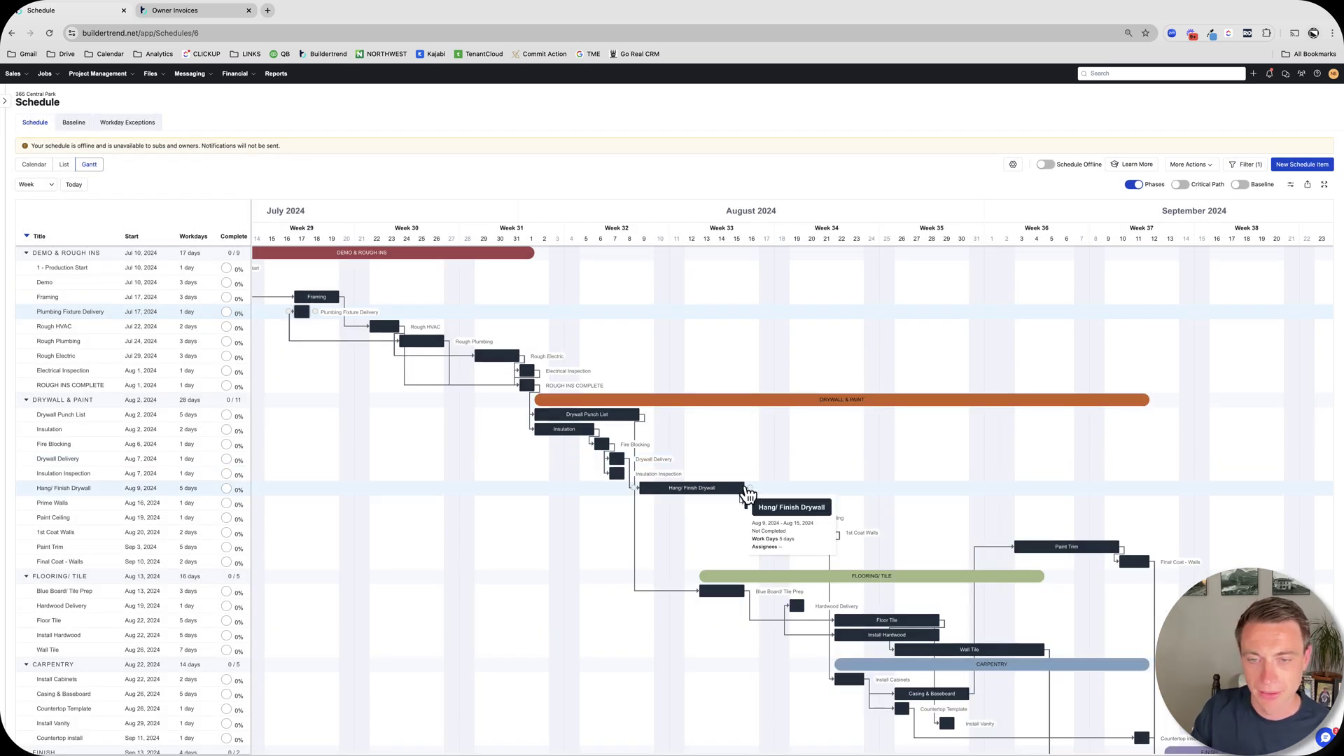
pyautogui.moveTo(750, 486); pyautogui.dragTo(747, 493)
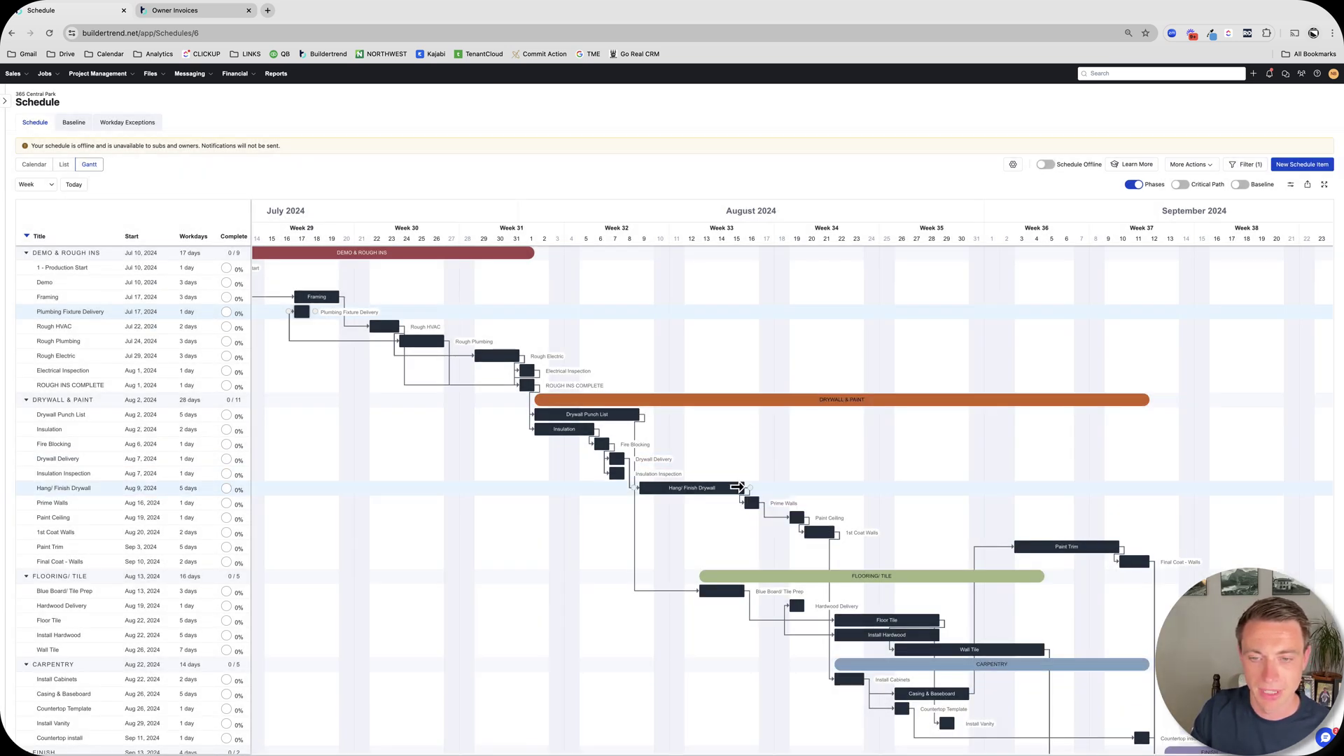
pyautogui.moveTo(732, 494); pyautogui.dragTo(717, 494)
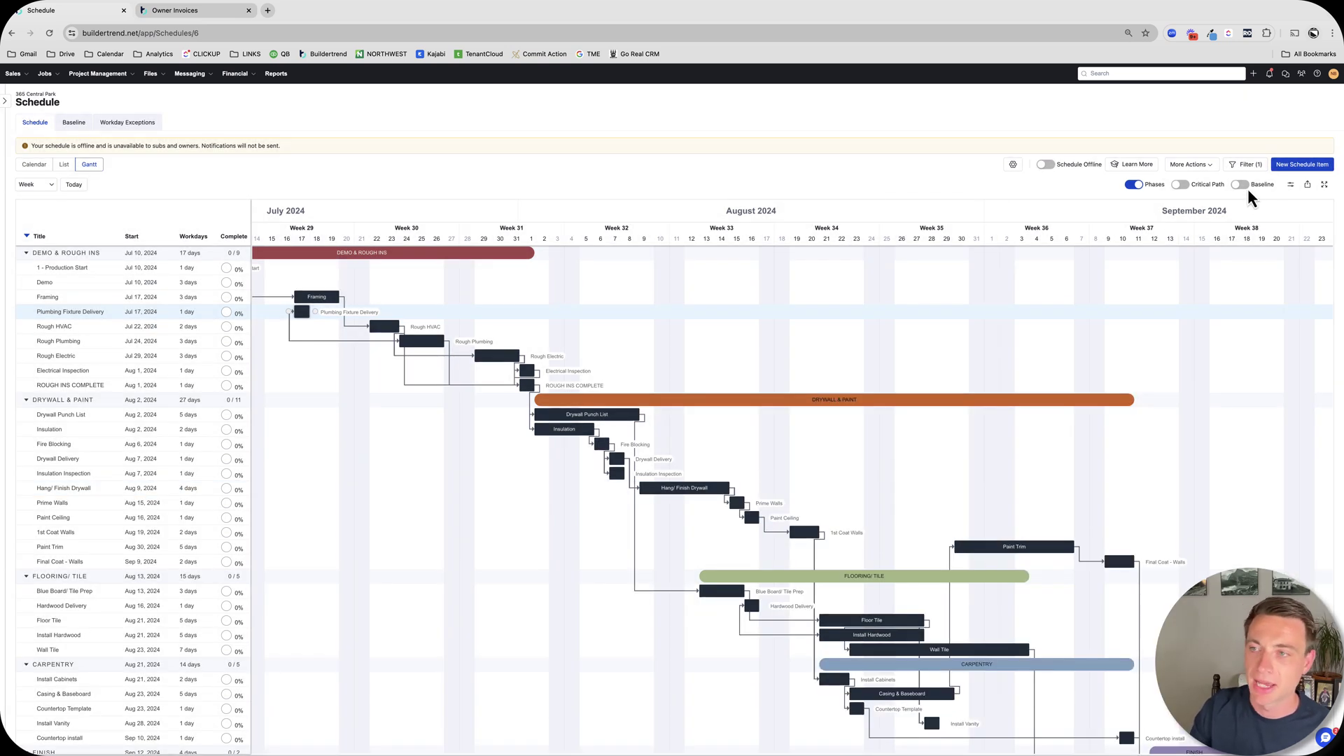
# Step: Turn on Baseline and review the task shifts, e.g. Paint Ceiling on Aug 16, 2024 running +3 days
pyautogui.click(1240, 185)
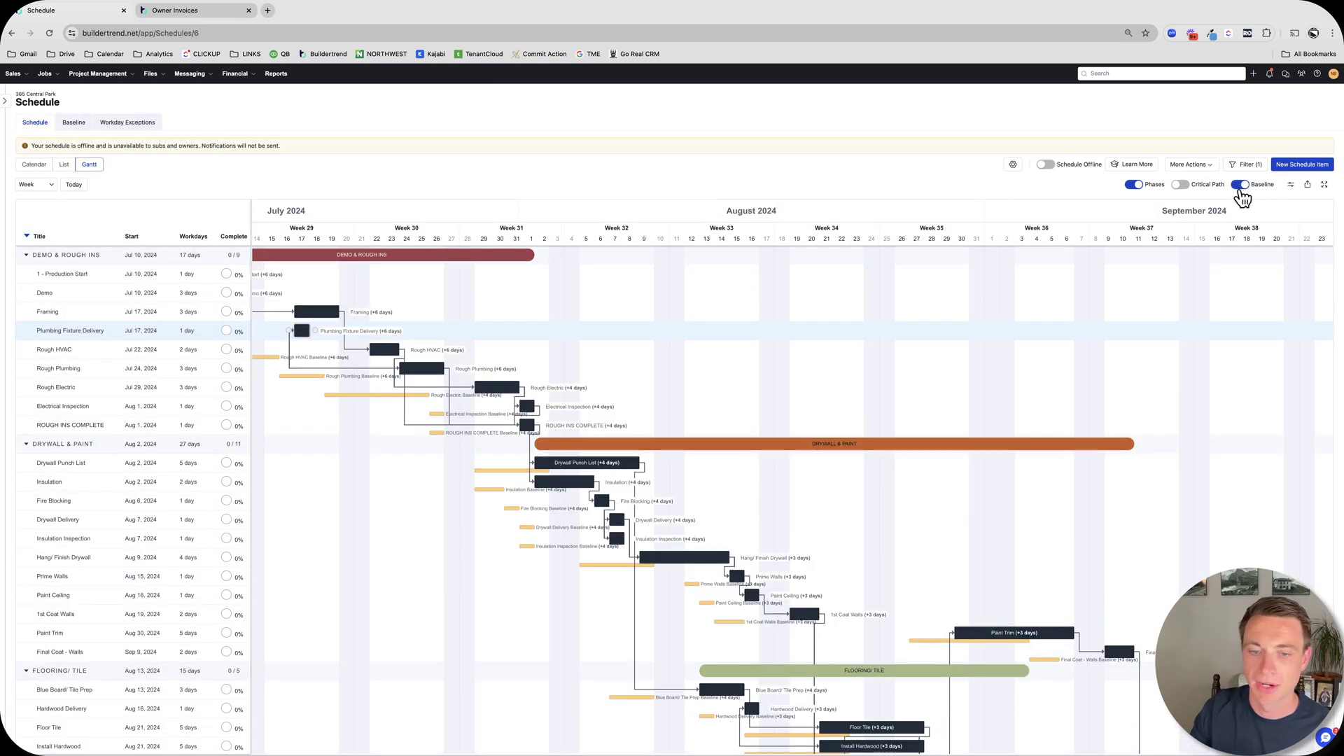
pyautogui.hscroll(-5, 615, 540)
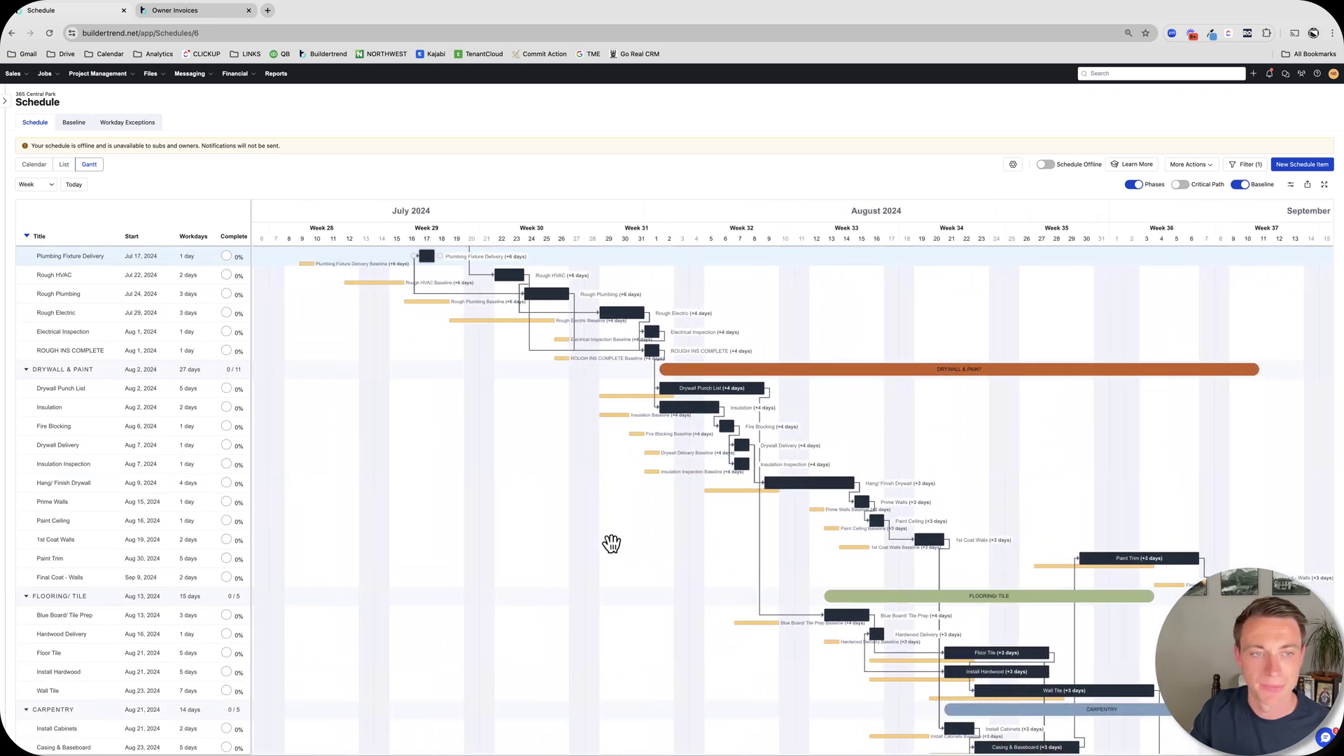
pyautogui.hscroll(-2, 309, 322)
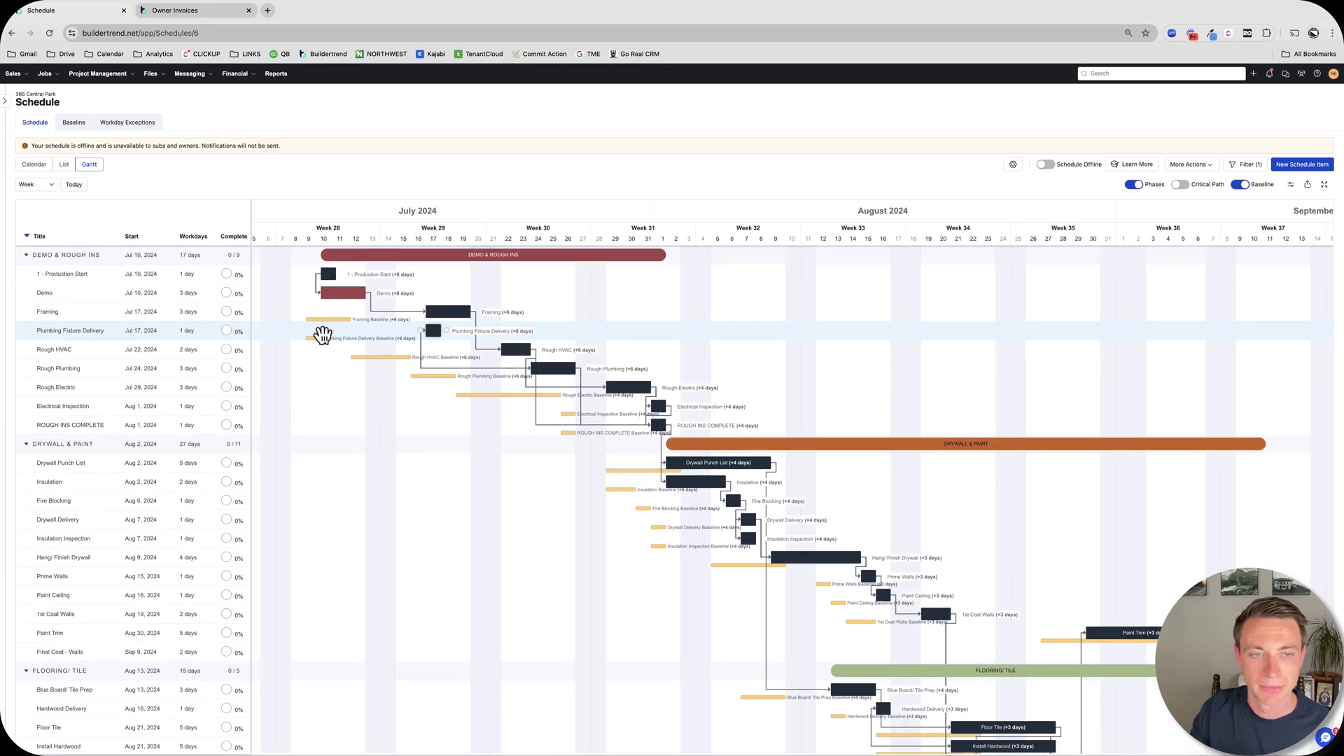
pyautogui.scroll(-1, 469, 445)
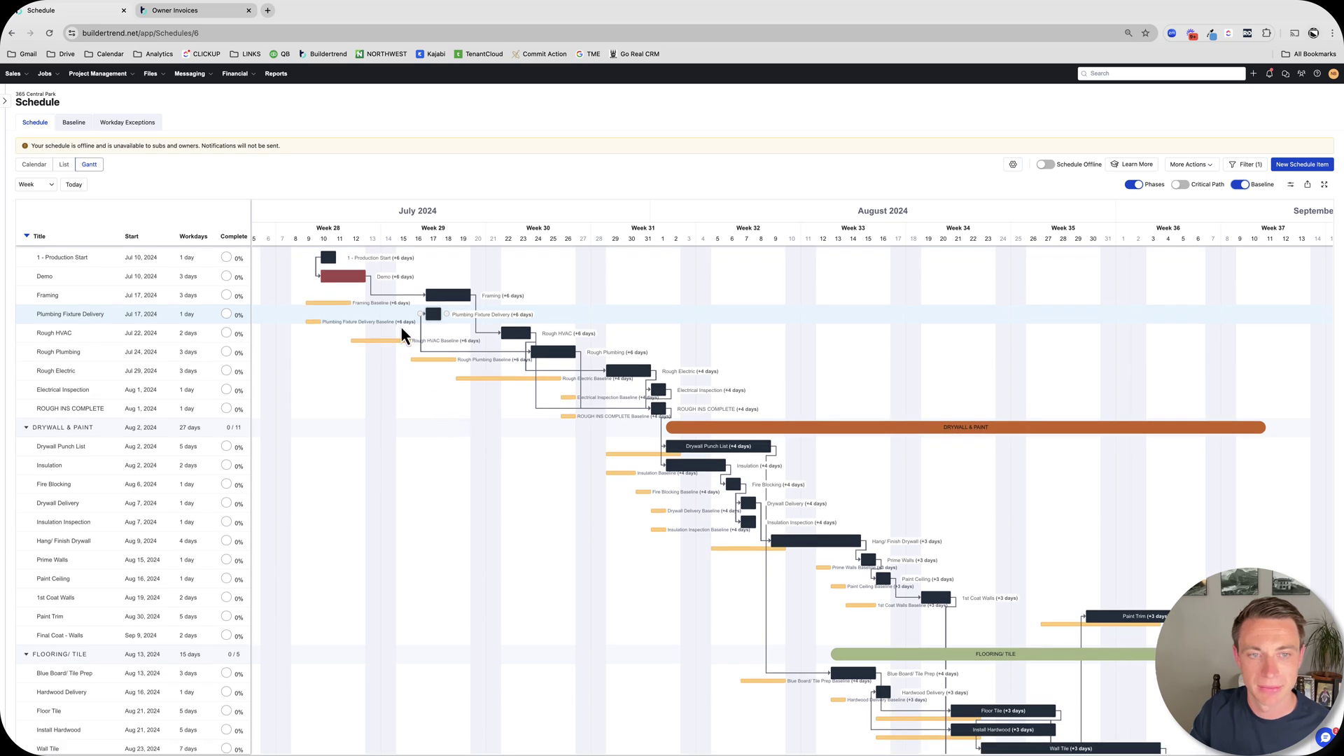
pyautogui.scroll(-5, 693, 459)
pyautogui.hscroll(4, 706, 466)
pyautogui.hscroll(2, 707, 466)
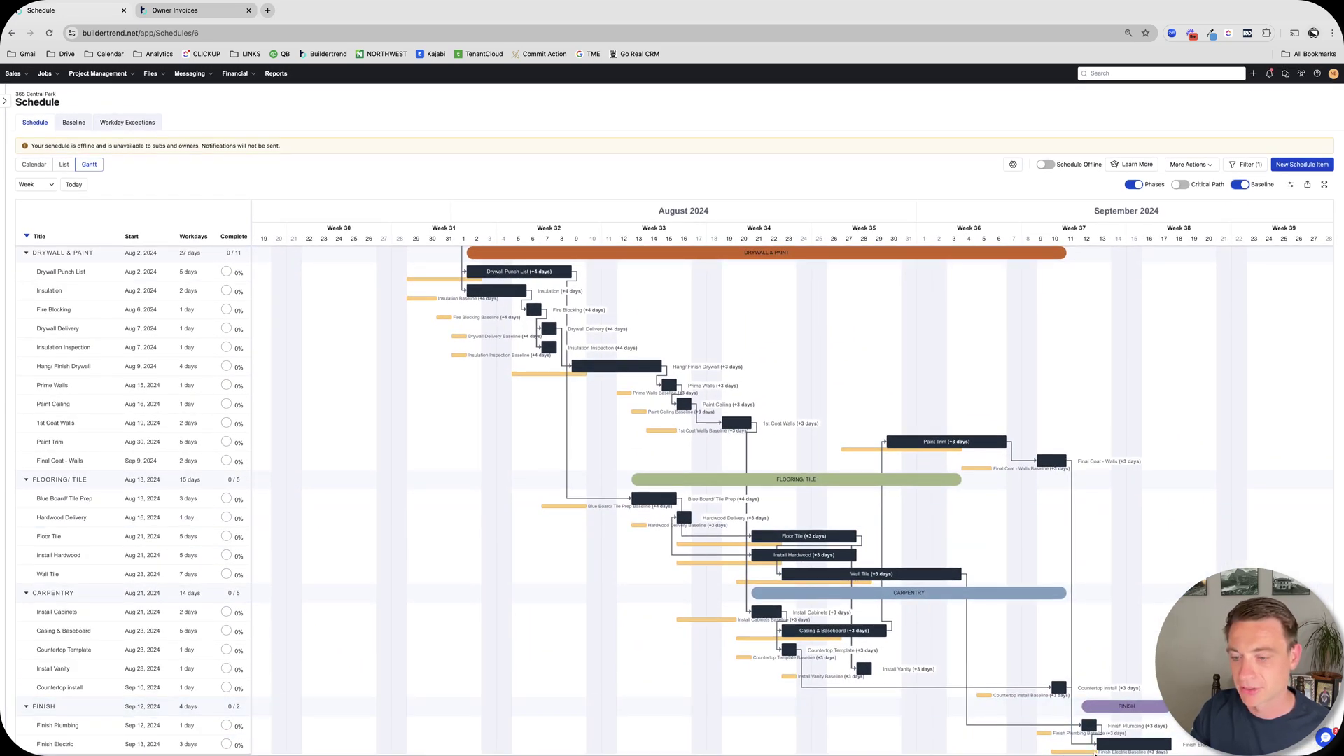
pyautogui.scroll(3, 697, 587)
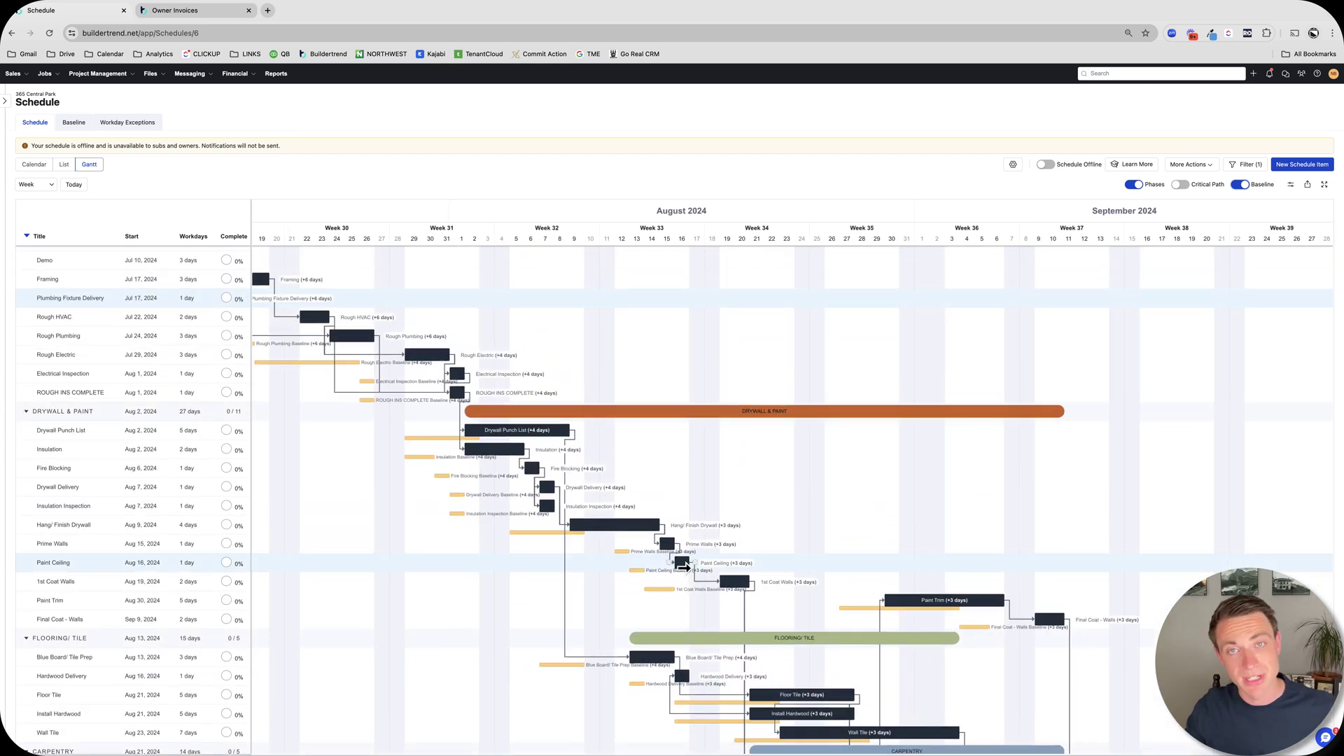
pyautogui.moveTo(690, 566)
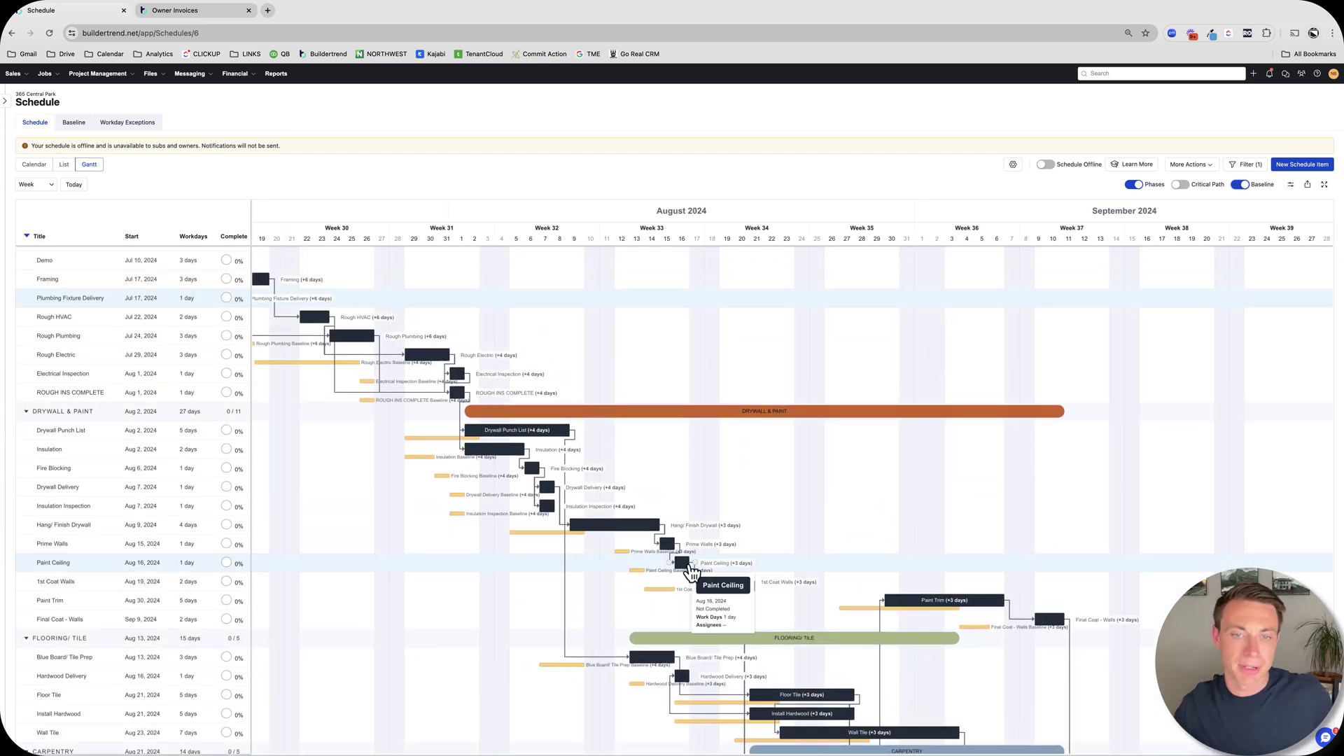